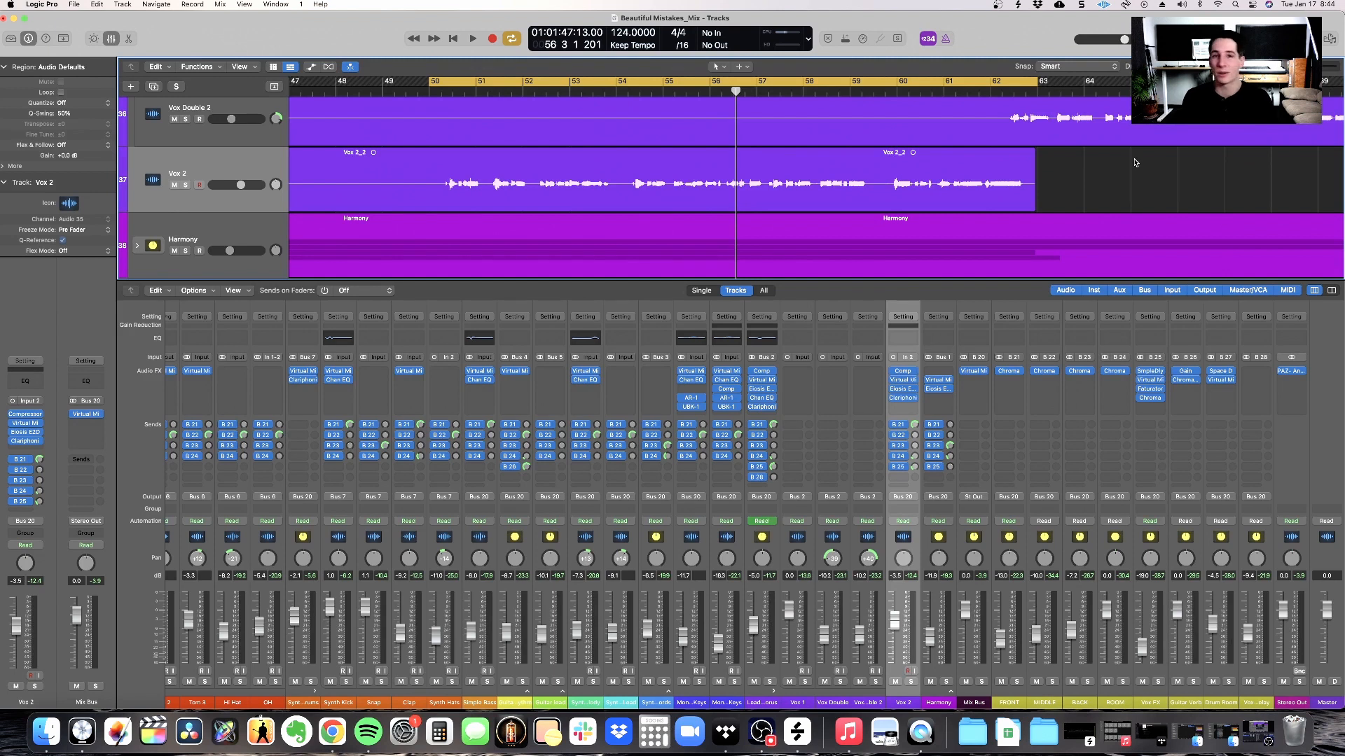
- Play back the Vox 2 section of the song and stop at its end
{"action": "key", "text": "space"}
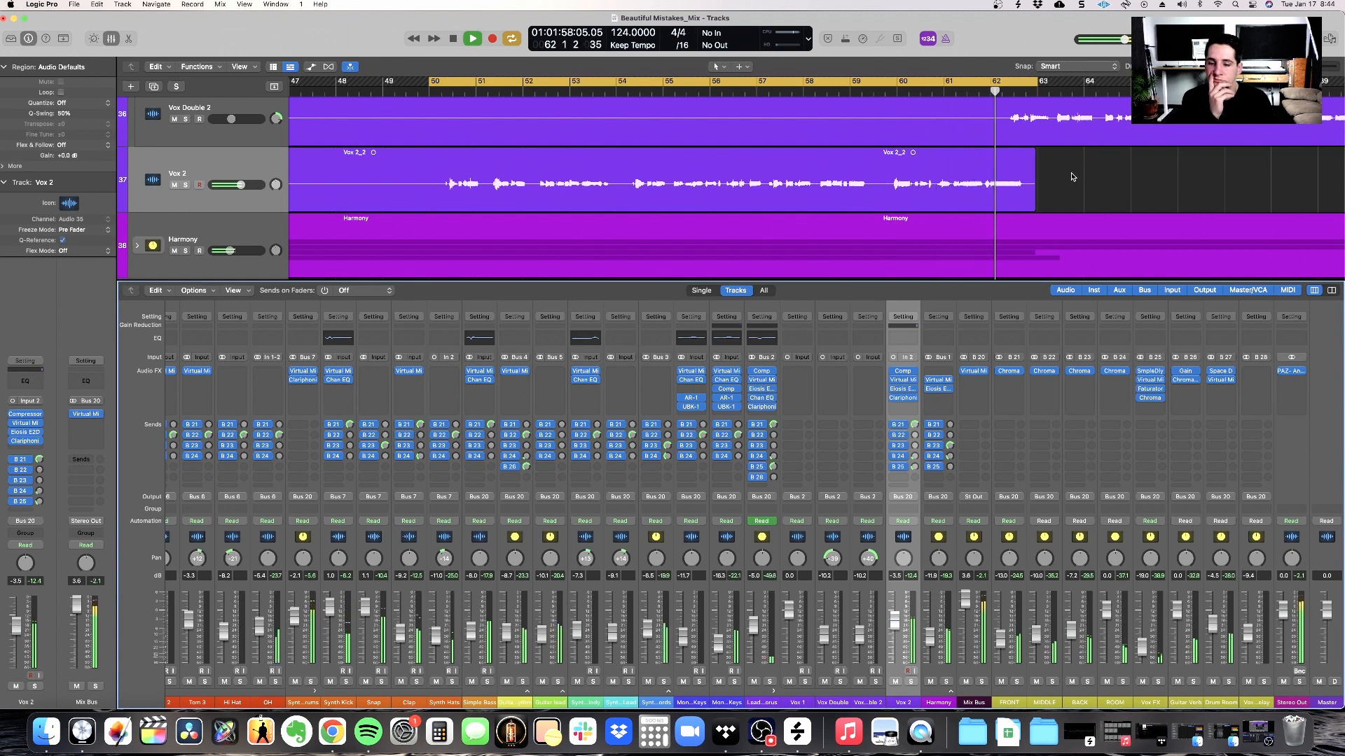
{"action": "key", "text": "space"}
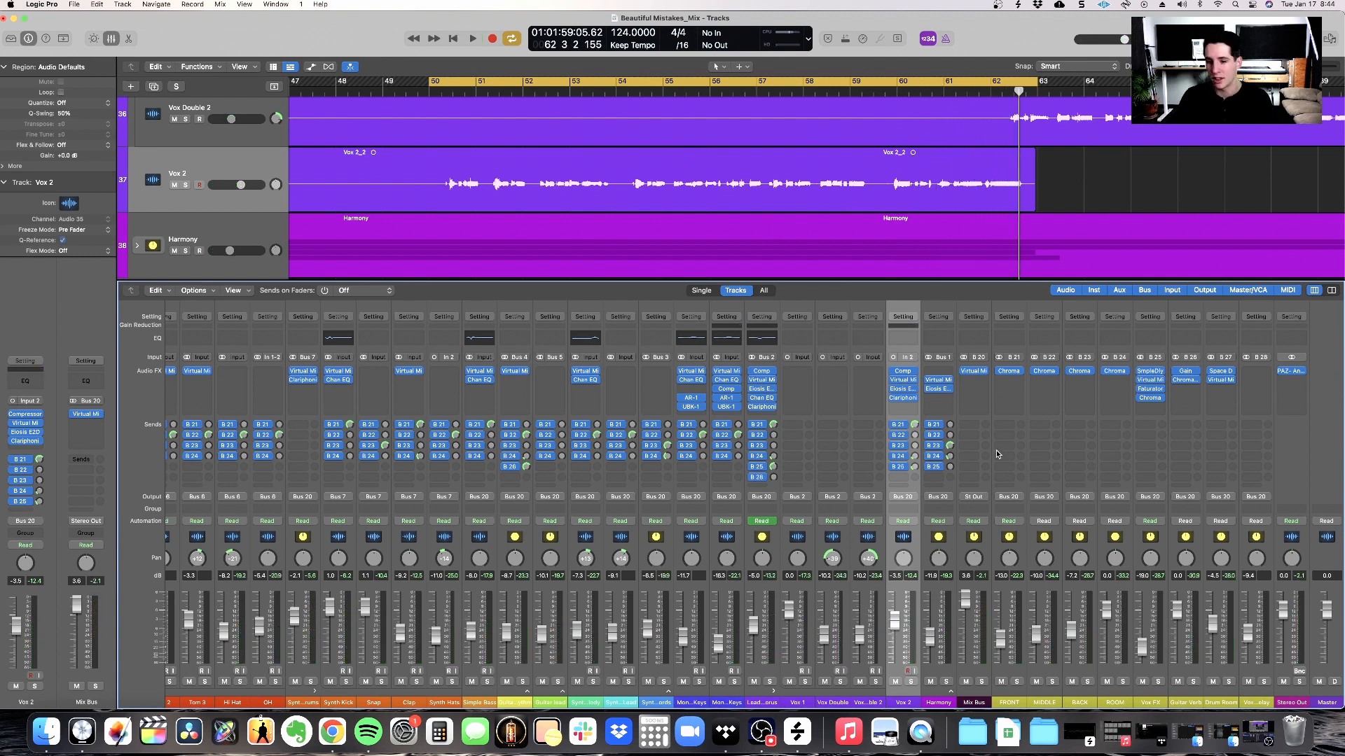
- Add a send on the Vox 2 channel to Bus 28 (Vox Throw Delay) and select the Vox Throw Delay channel
{"action": "left_click", "coordinate": [902, 480]}
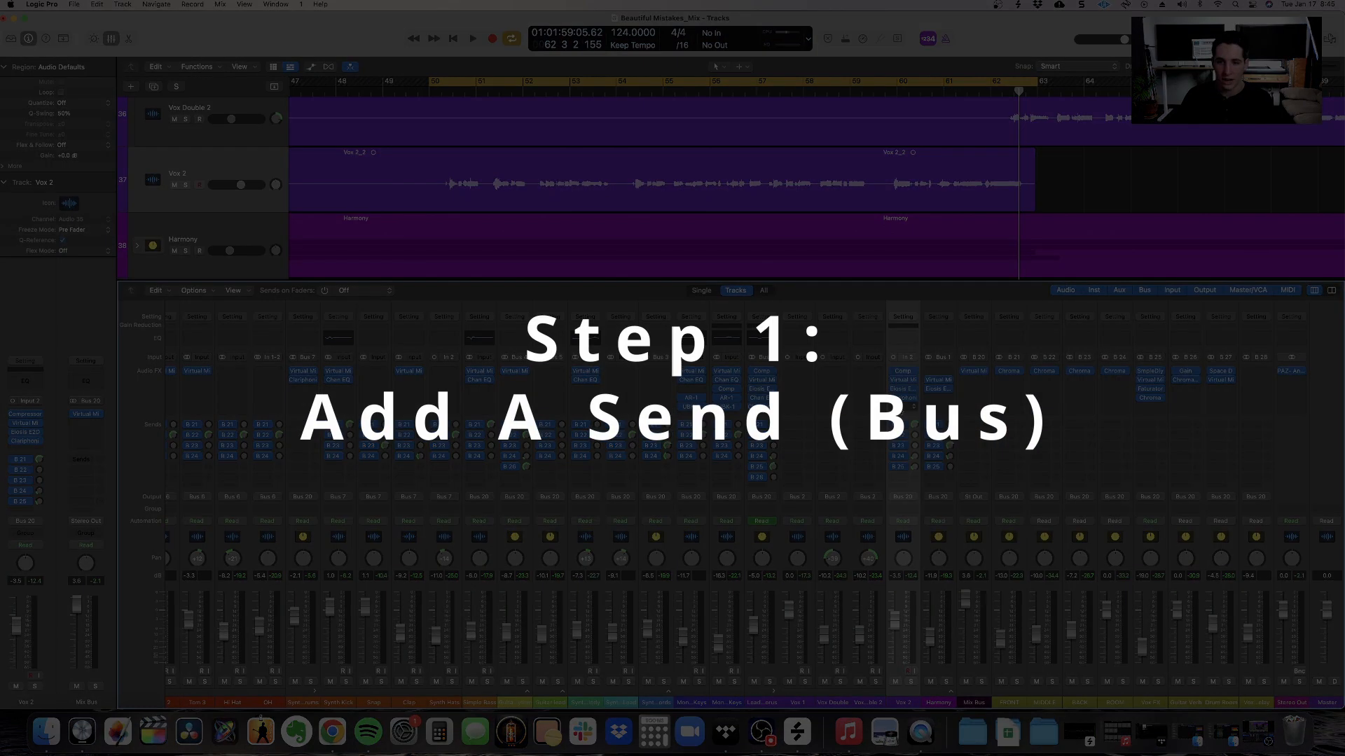
{"action": "left_click", "coordinate": [903, 407]}
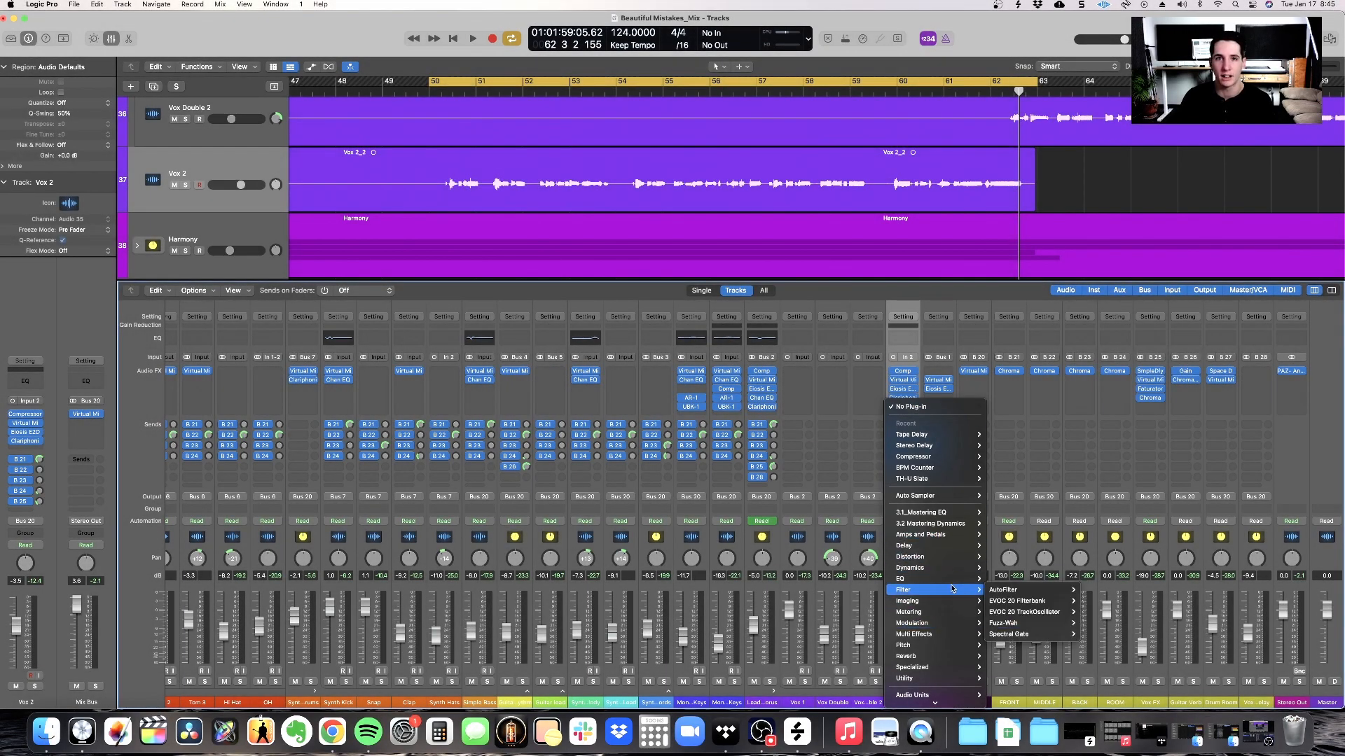
{"action": "left_click", "coordinate": [939, 313]}
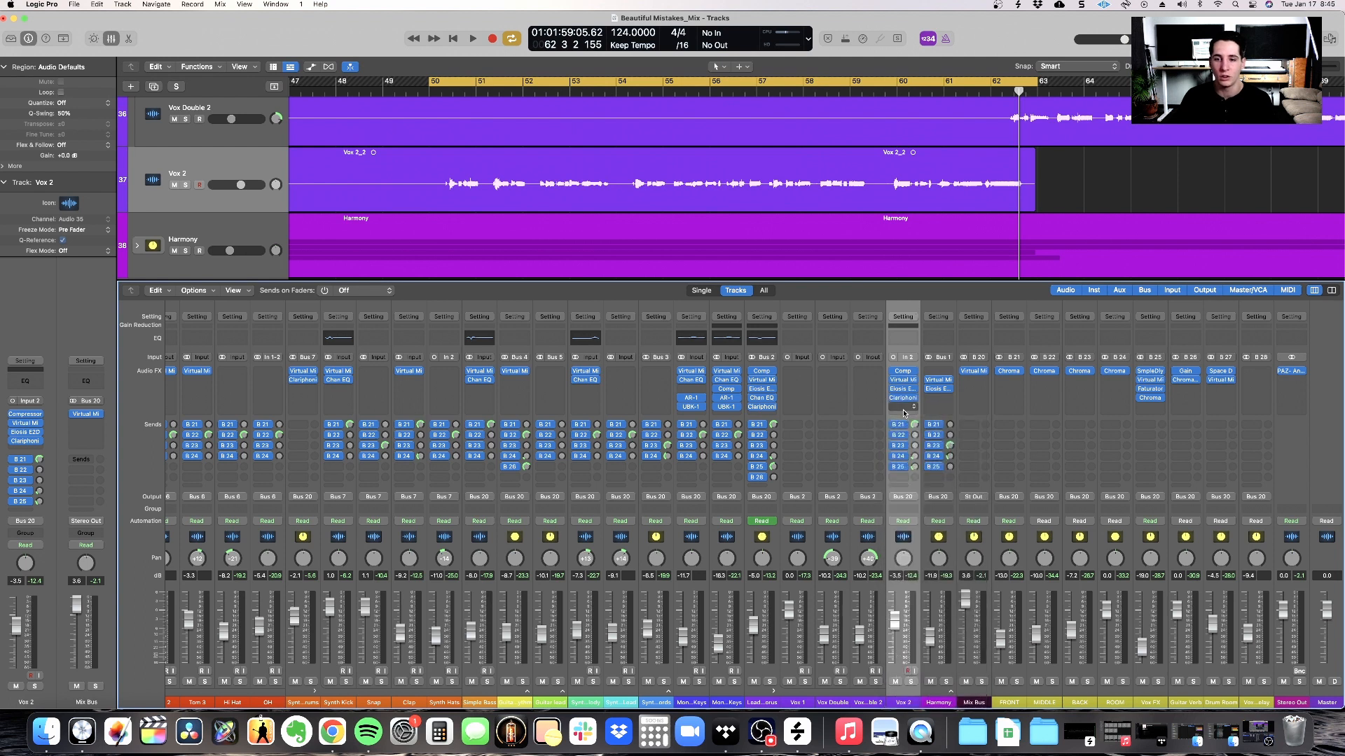
{"action": "left_click", "coordinate": [903, 479]}
{"action": "mouse_move", "coordinate": [909, 496]}
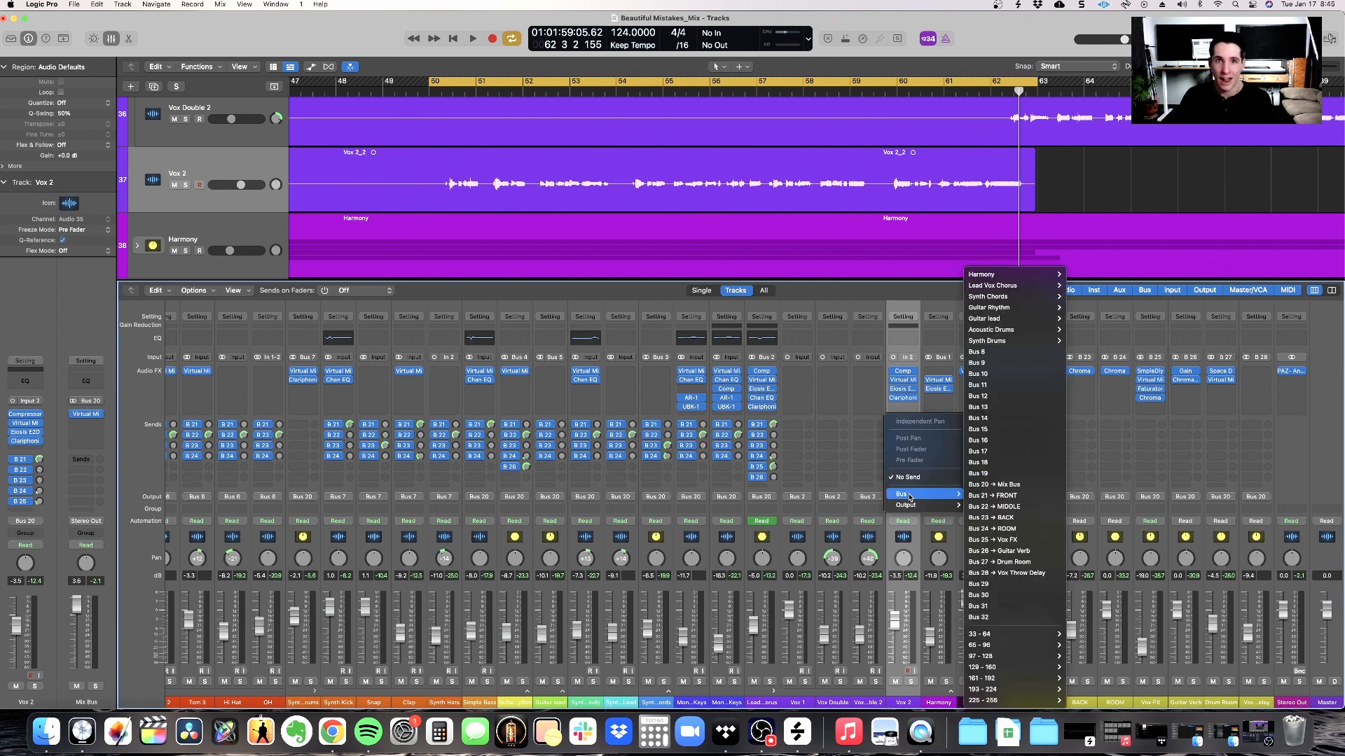
{"action": "left_click", "coordinate": [1009, 573]}
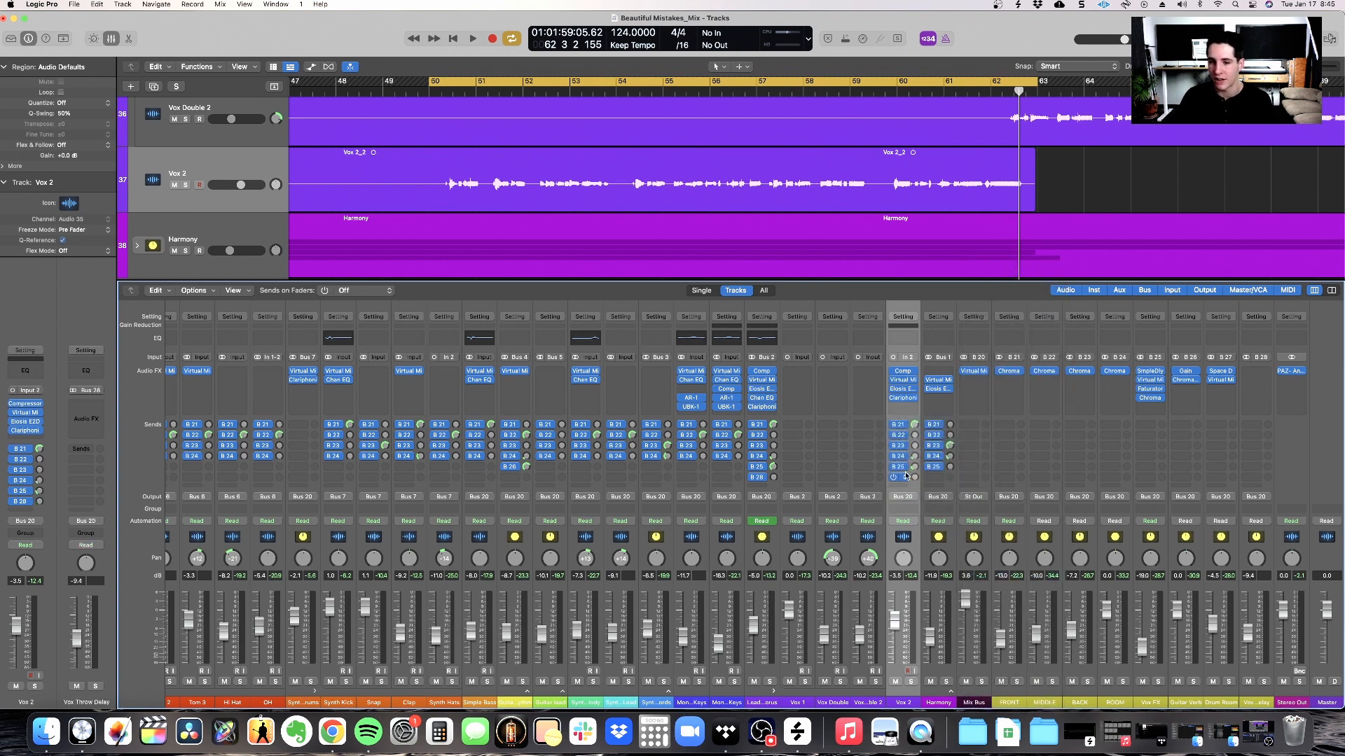
{"action": "left_click", "coordinate": [1257, 309]}
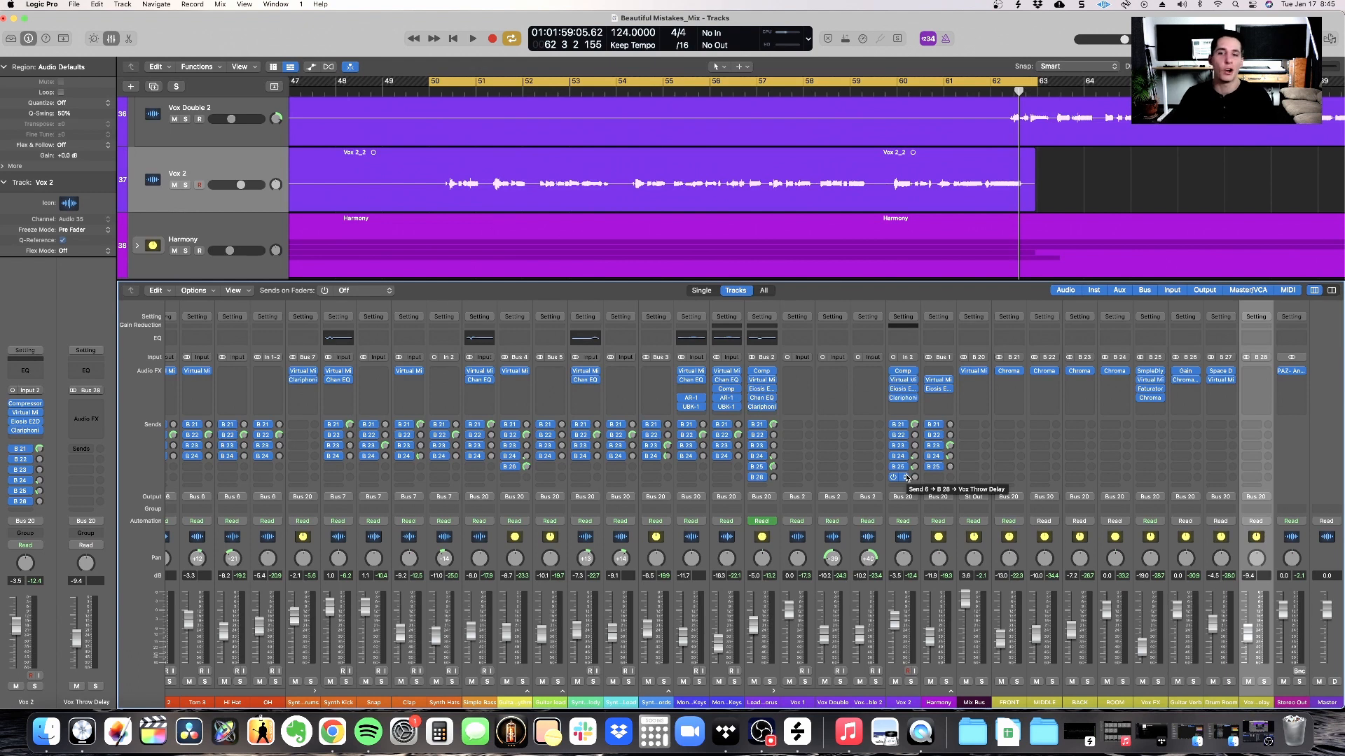
{"action": "left_click", "coordinate": [904, 479]}
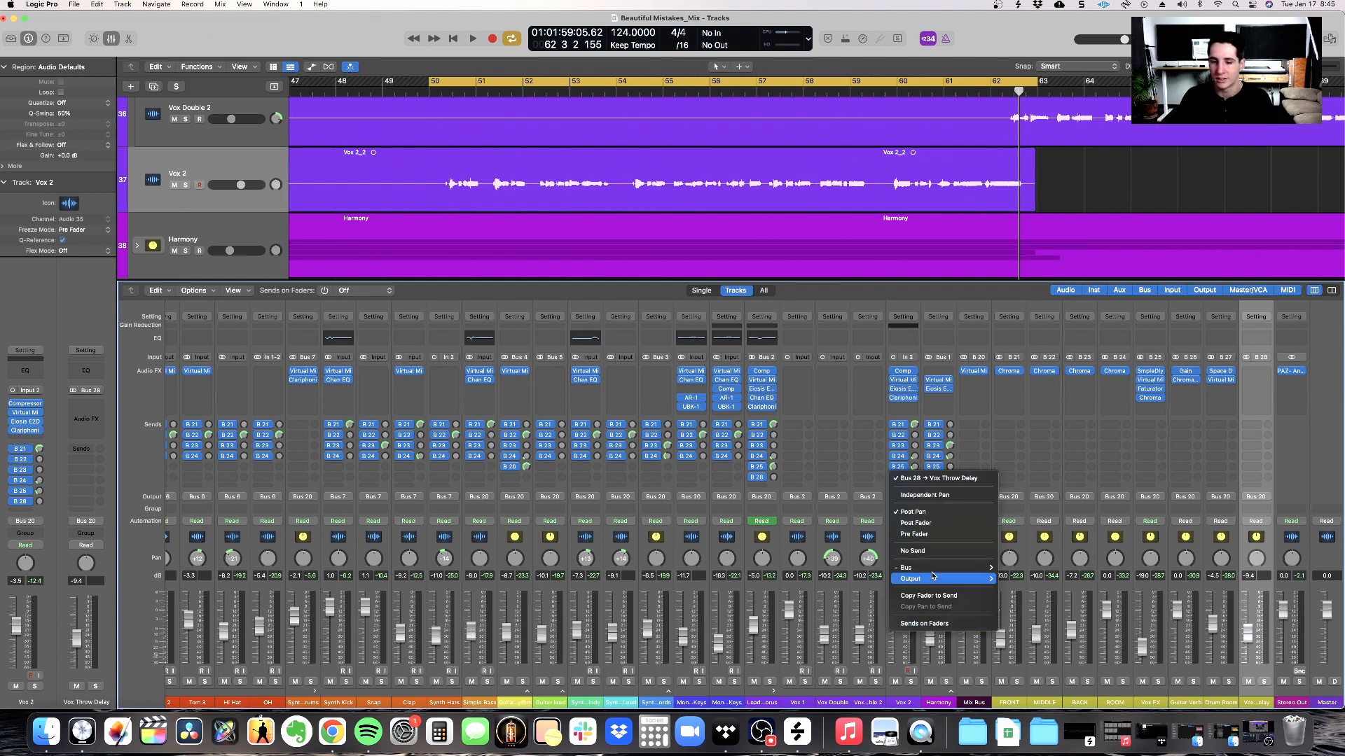
{"action": "mouse_move", "coordinate": [911, 567]}
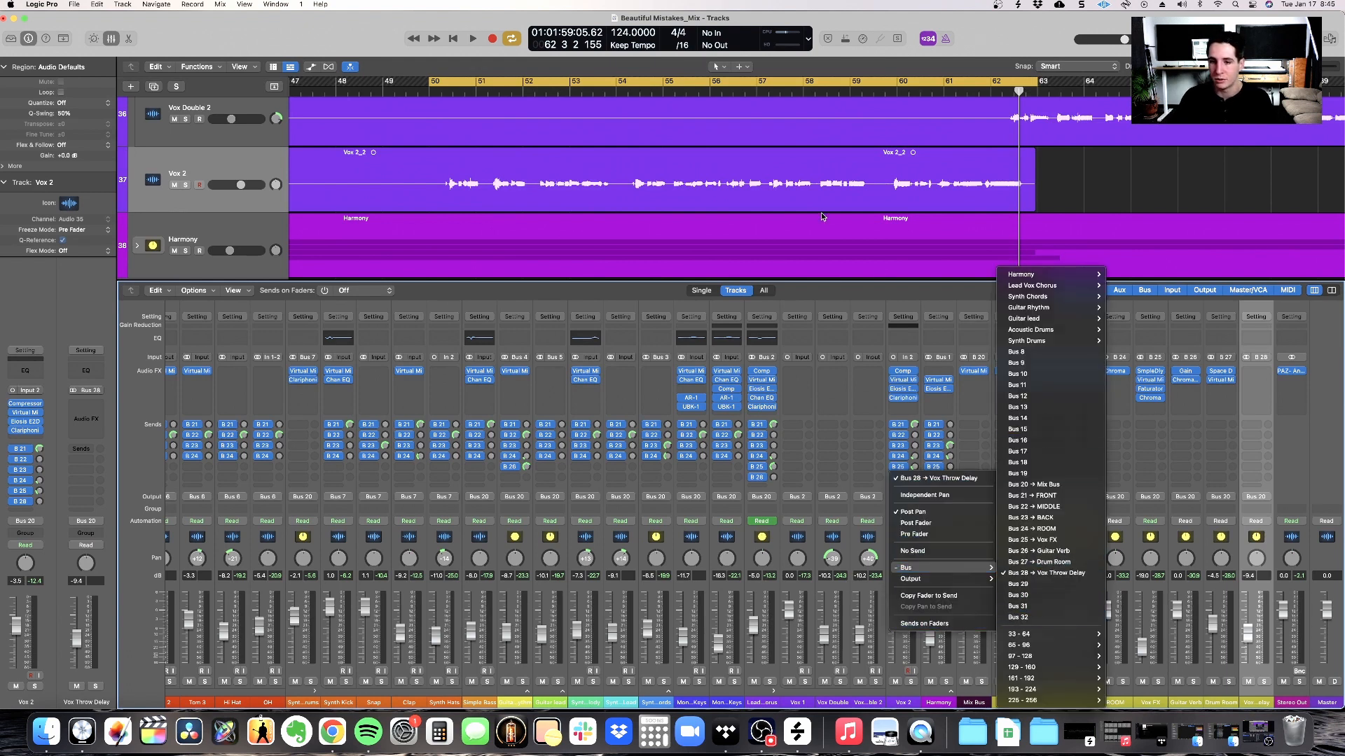
{"action": "left_click", "coordinate": [895, 286]}
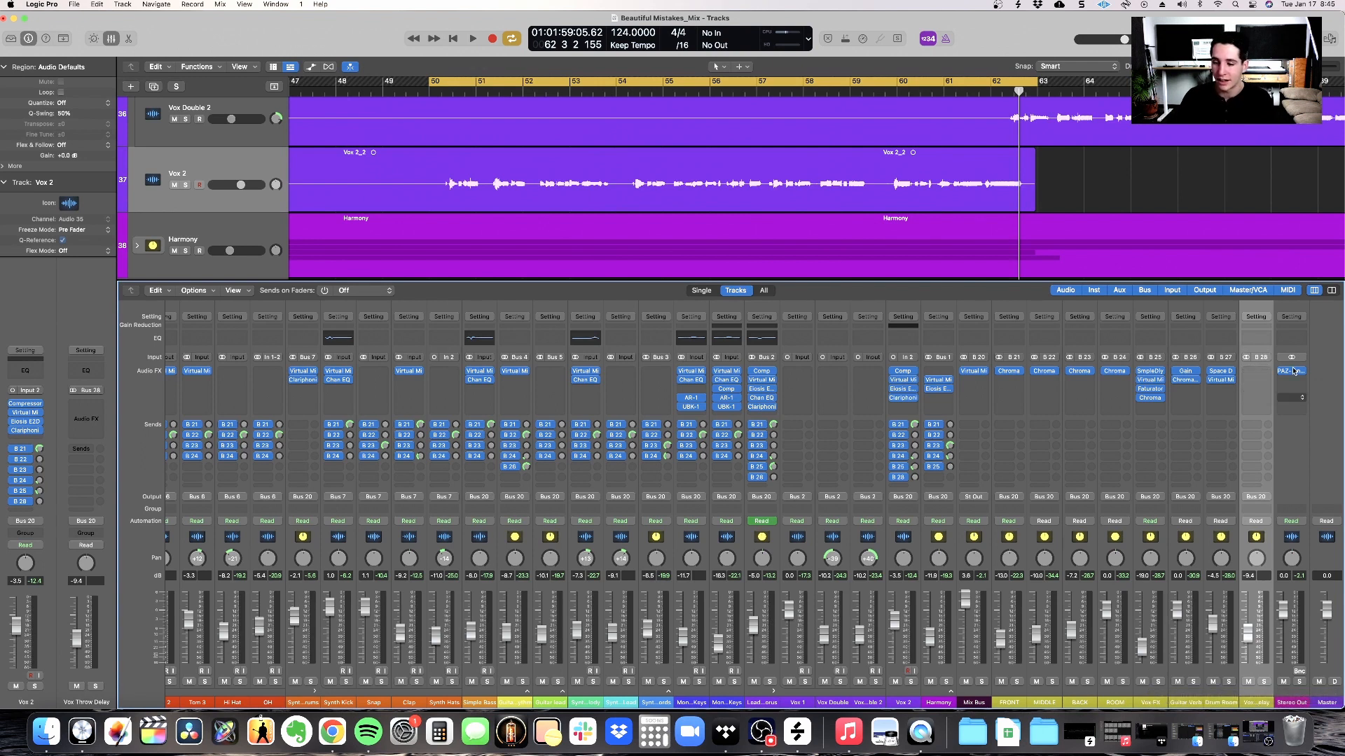
- Insert a Sample Delay as the first audio effect on the Vox Throw Delay channel
{"action": "left_click", "coordinate": [1254, 372]}
{"action": "mouse_move", "coordinate": [1264, 399]}
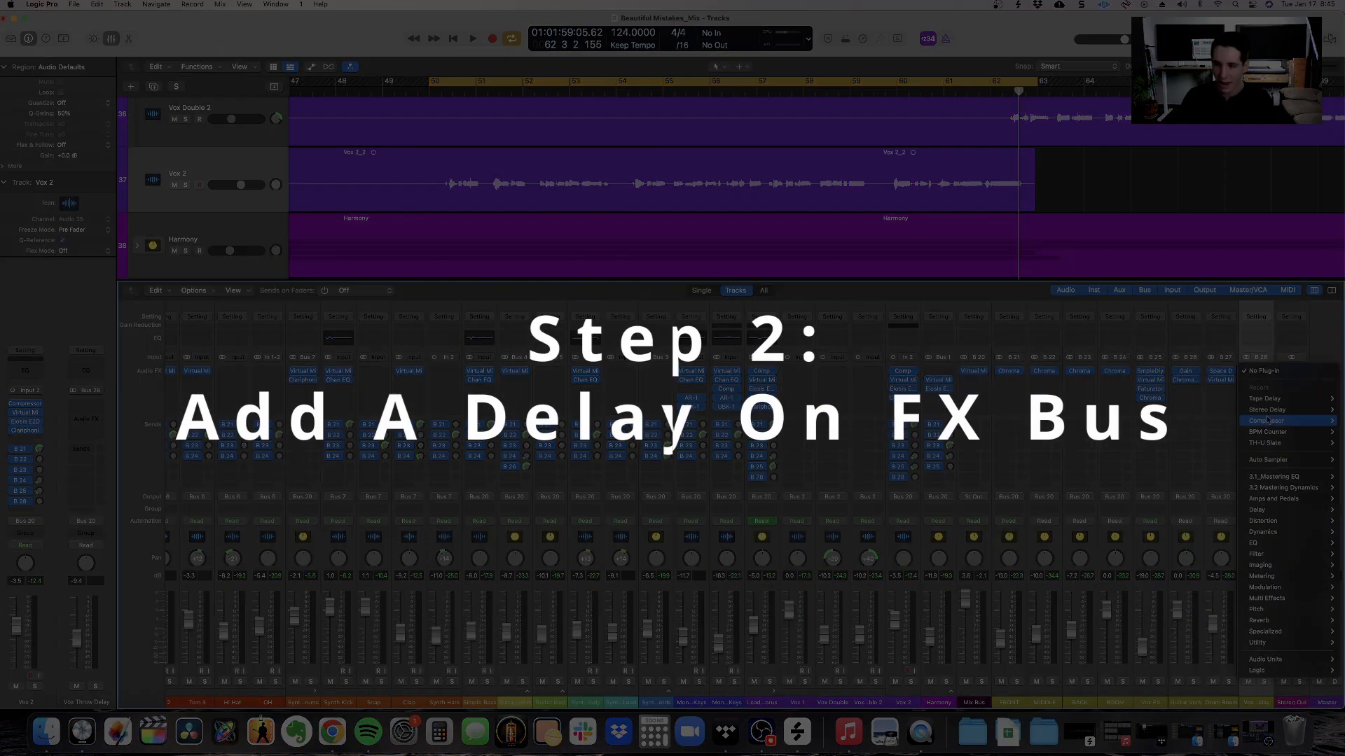
{"action": "mouse_move", "coordinate": [1257, 511]}
{"action": "mouse_move", "coordinate": [1202, 525]}
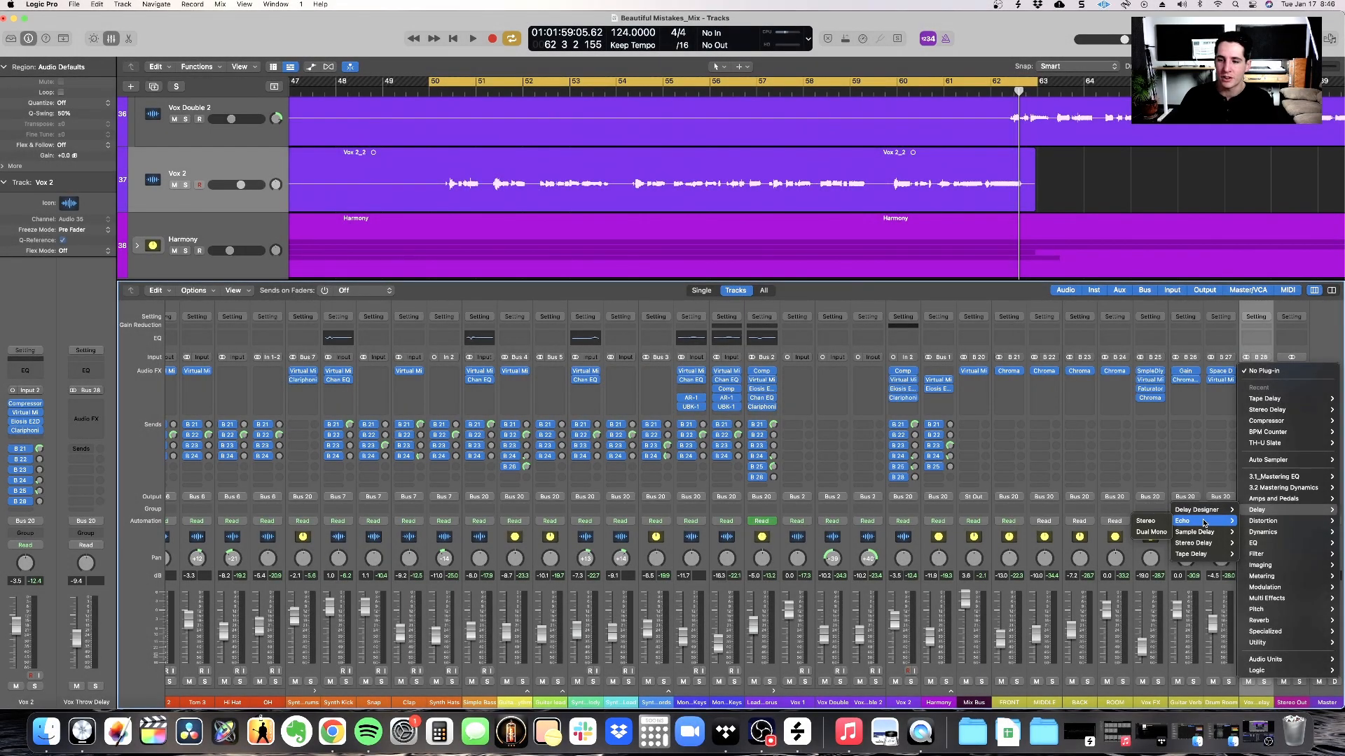
{"action": "left_click", "coordinate": [1146, 532]}
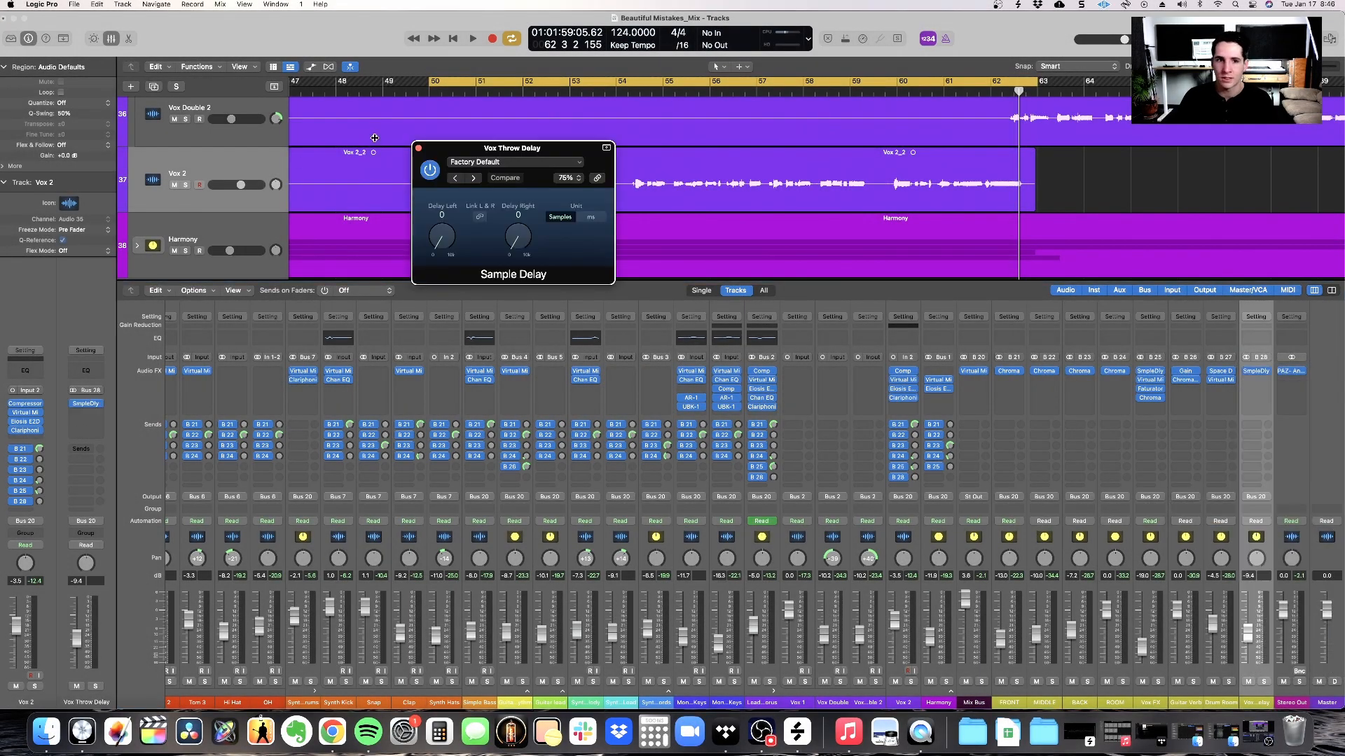
- Insert a stereo Echo after the Sample Delay on the Vox Throw Delay channel
{"action": "left_click", "coordinate": [1265, 372]}
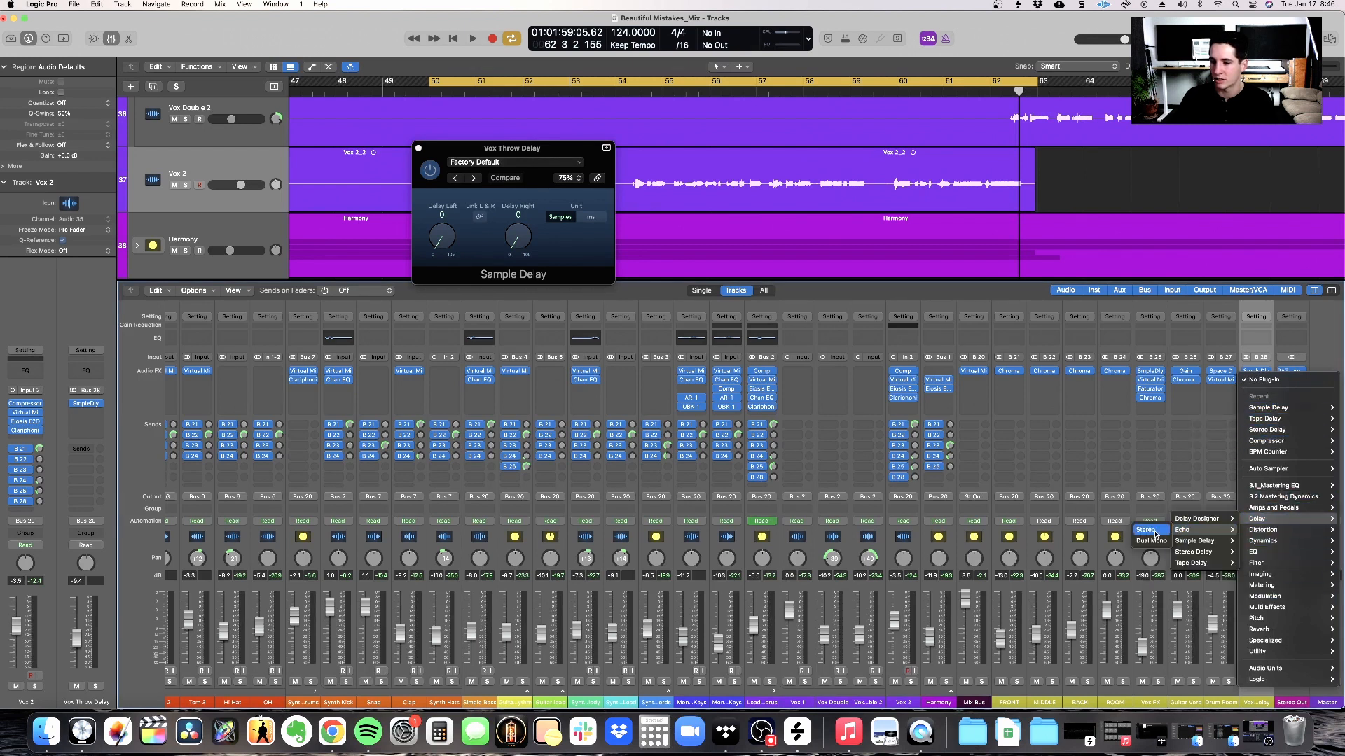
{"action": "left_click", "coordinate": [1154, 533]}
{"action": "left_click_drag", "start_coordinate": [603, 173], "coordinate": [973, 200]}
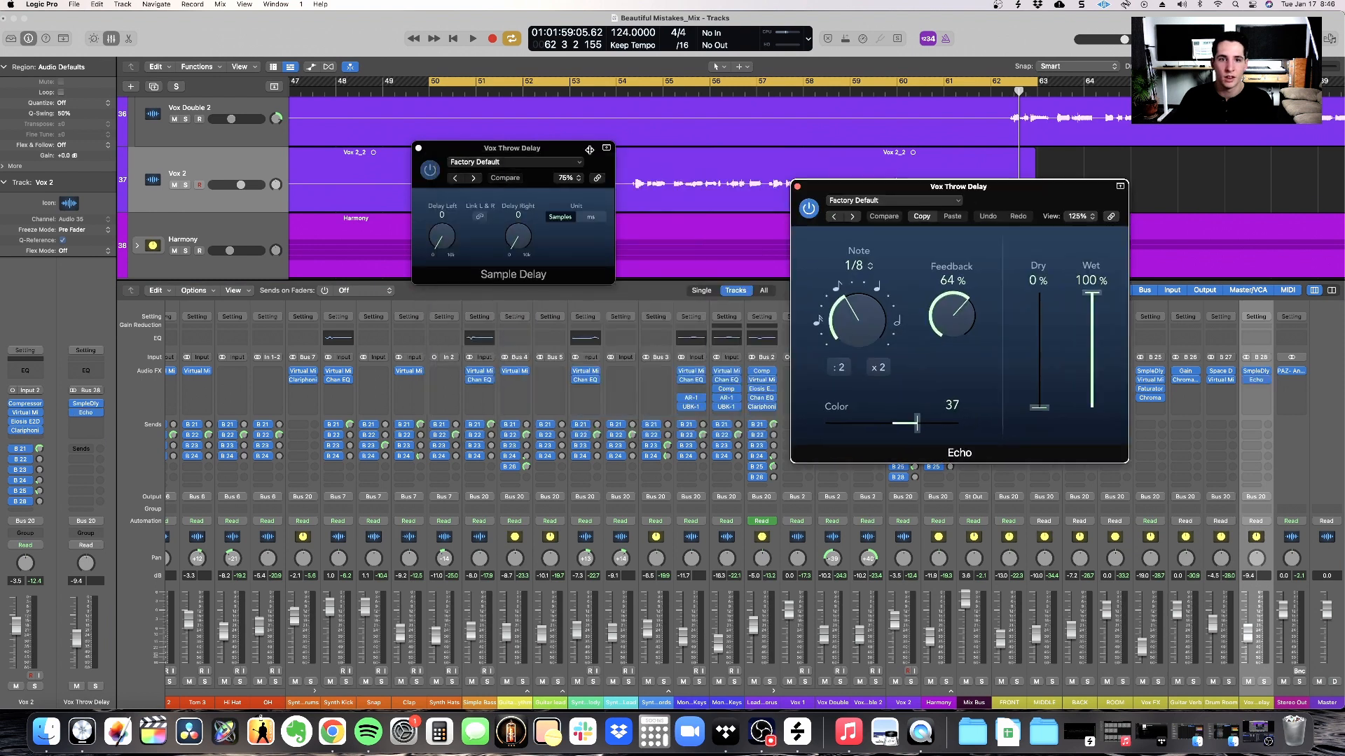
- Scale the Sample Delay window to 150% and place it beside the Echo window
{"action": "left_click_drag", "start_coordinate": [592, 150], "coordinate": [390, 301]}
{"action": "left_click", "coordinate": [367, 328]}
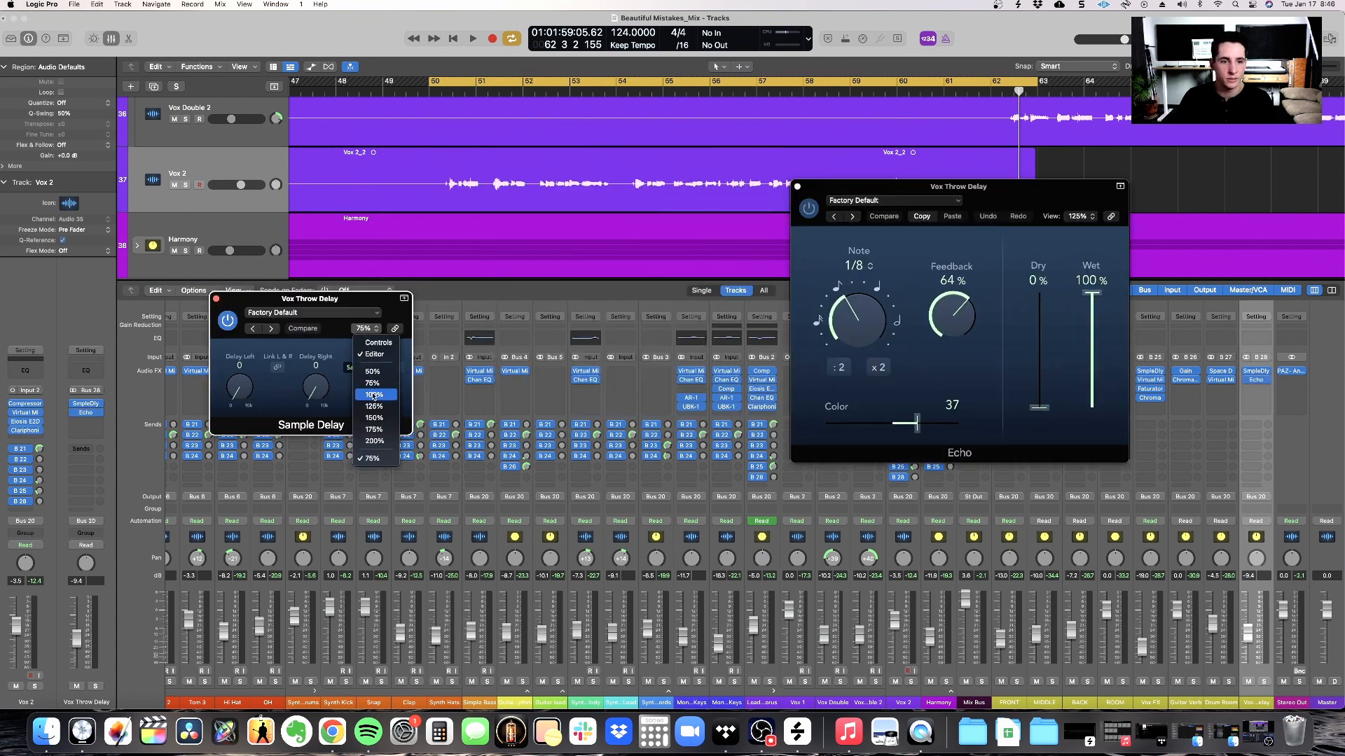
{"action": "left_click", "coordinate": [374, 418]}
{"action": "left_click_drag", "start_coordinate": [473, 309], "coordinate": [626, 212]}
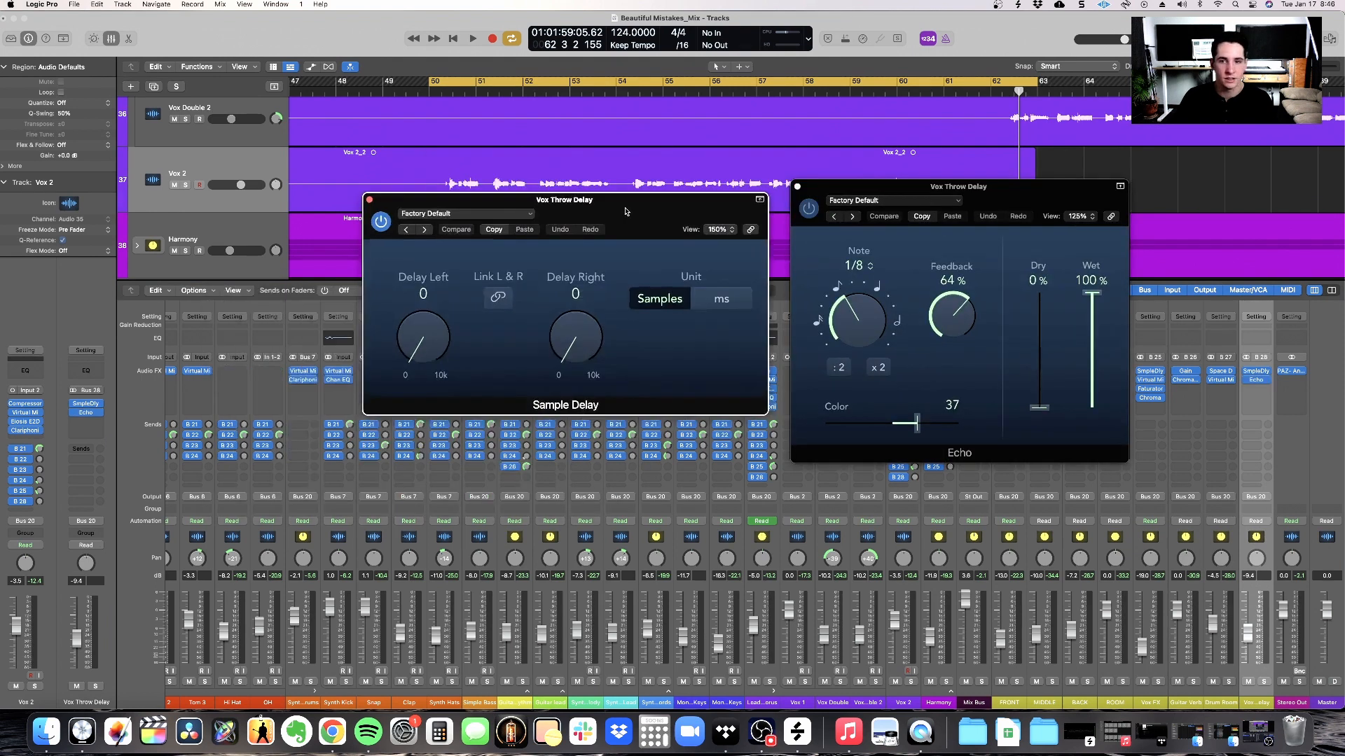
{"action": "left_click_drag", "start_coordinate": [1096, 201], "coordinate": [1111, 223]}
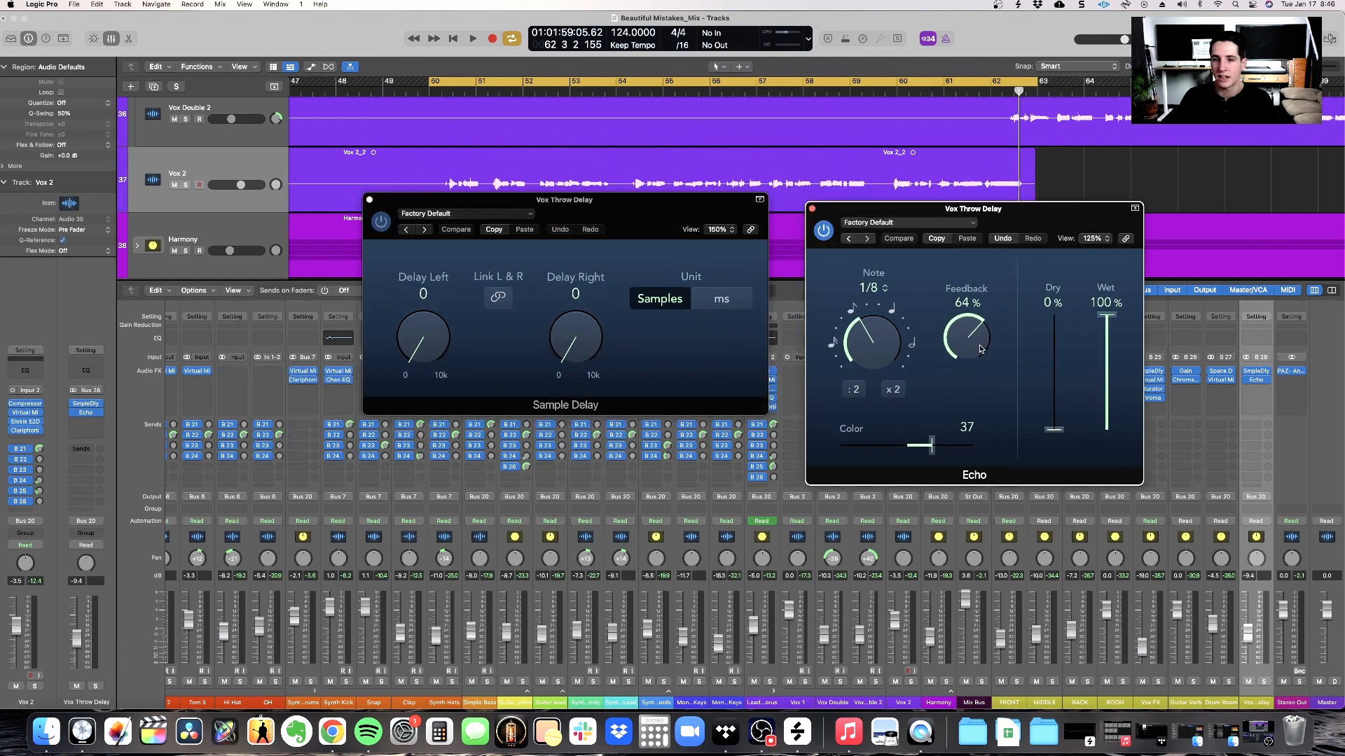
- Set the Echo's note to 1/4 and feedback to 61%, and close the Sample Delay window
{"action": "left_click_drag", "start_coordinate": [965, 323], "coordinate": [984, 251]}
{"action": "left_click", "coordinate": [369, 200]}
- Start playback and solo the Vox 2 track, moving the Echo window clear of the track area
{"action": "key", "text": "space"}
{"action": "left_click_drag", "start_coordinate": [988, 255], "coordinate": [647, 314]}
{"action": "left_click", "coordinate": [185, 185]}
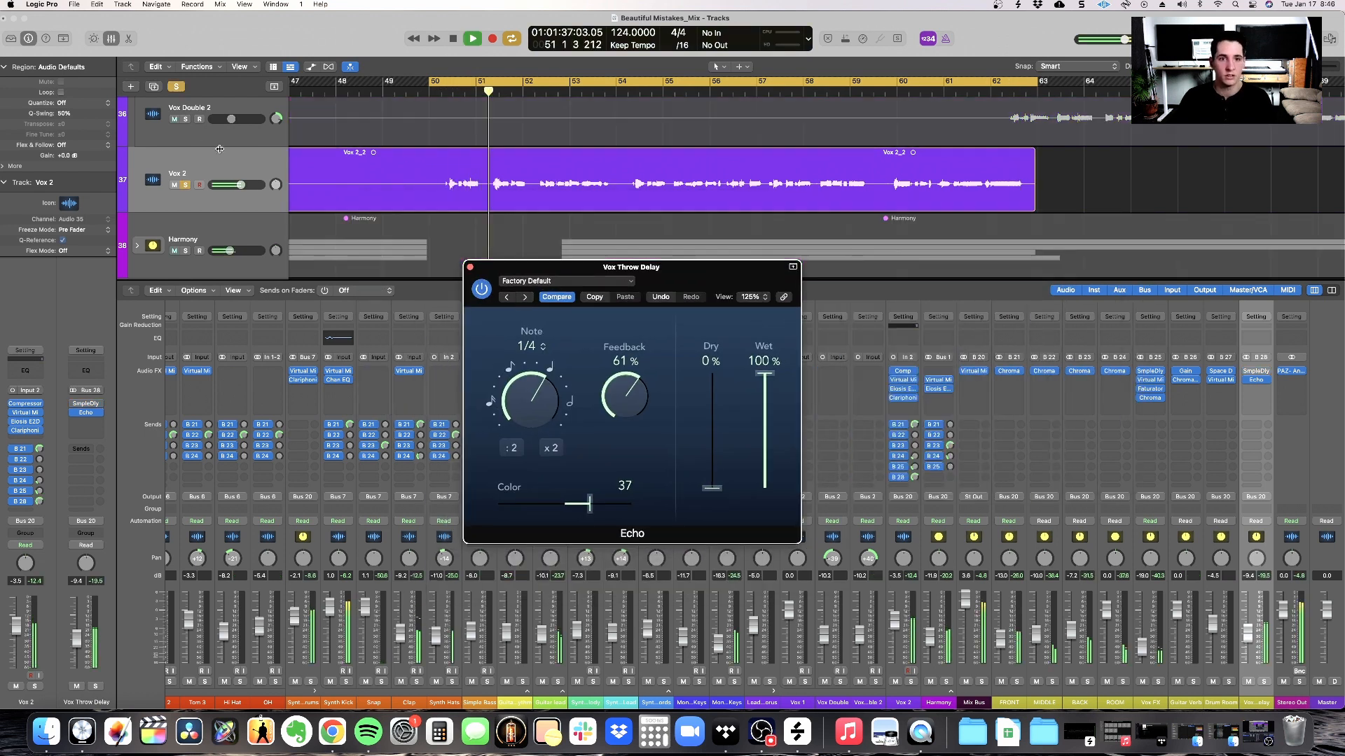
{"action": "left_click_drag", "start_coordinate": [714, 278], "coordinate": [692, 300]}
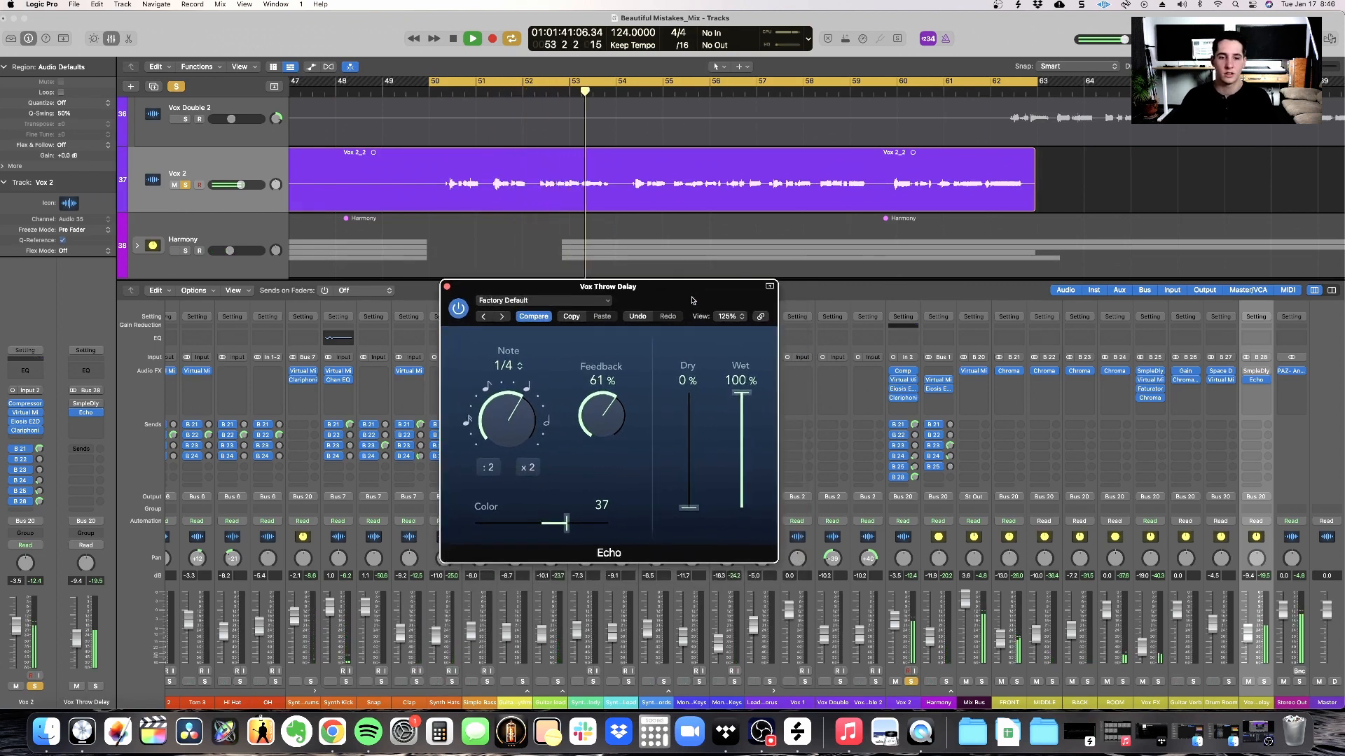
- Reset the Echo's Color to 0 and stop playback
{"action": "left_click", "coordinate": [565, 523], "text": "alt"}
{"action": "left_click_drag", "start_coordinate": [644, 306], "coordinate": [680, 288]}
{"action": "key", "text": "space"}
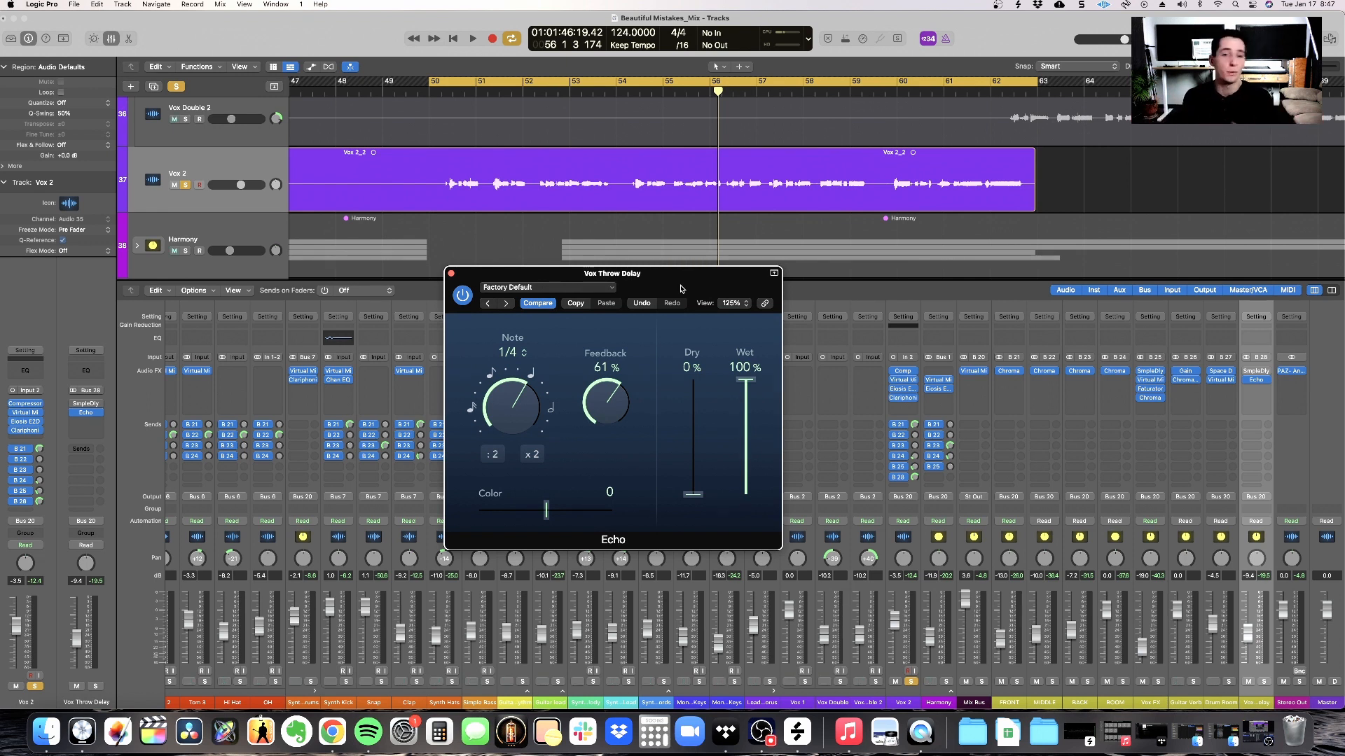
- Lower the Echo's feedback to 0% and move its window away from the Vox Throw Delay channel
{"action": "left_click_drag", "start_coordinate": [594, 382], "coordinate": [613, 434]}
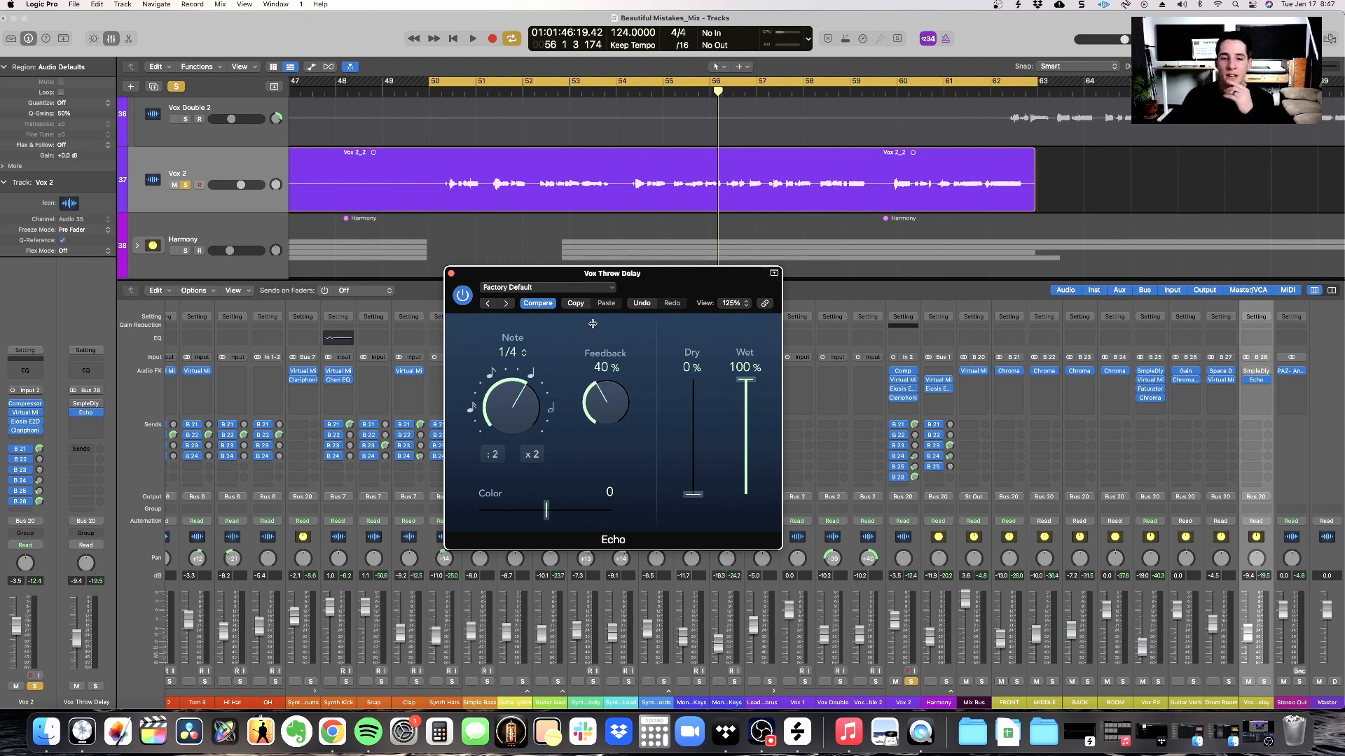
{"action": "mouse_move", "coordinate": [546, 509]}
{"action": "left_mouse_down"}
{"action": "mouse_move", "coordinate": [580, 509]}
{"action": "mouse_move", "coordinate": [547, 510]}
{"action": "left_mouse_up"}
{"action": "left_click_drag", "start_coordinate": [628, 271], "coordinate": [600, 275]}
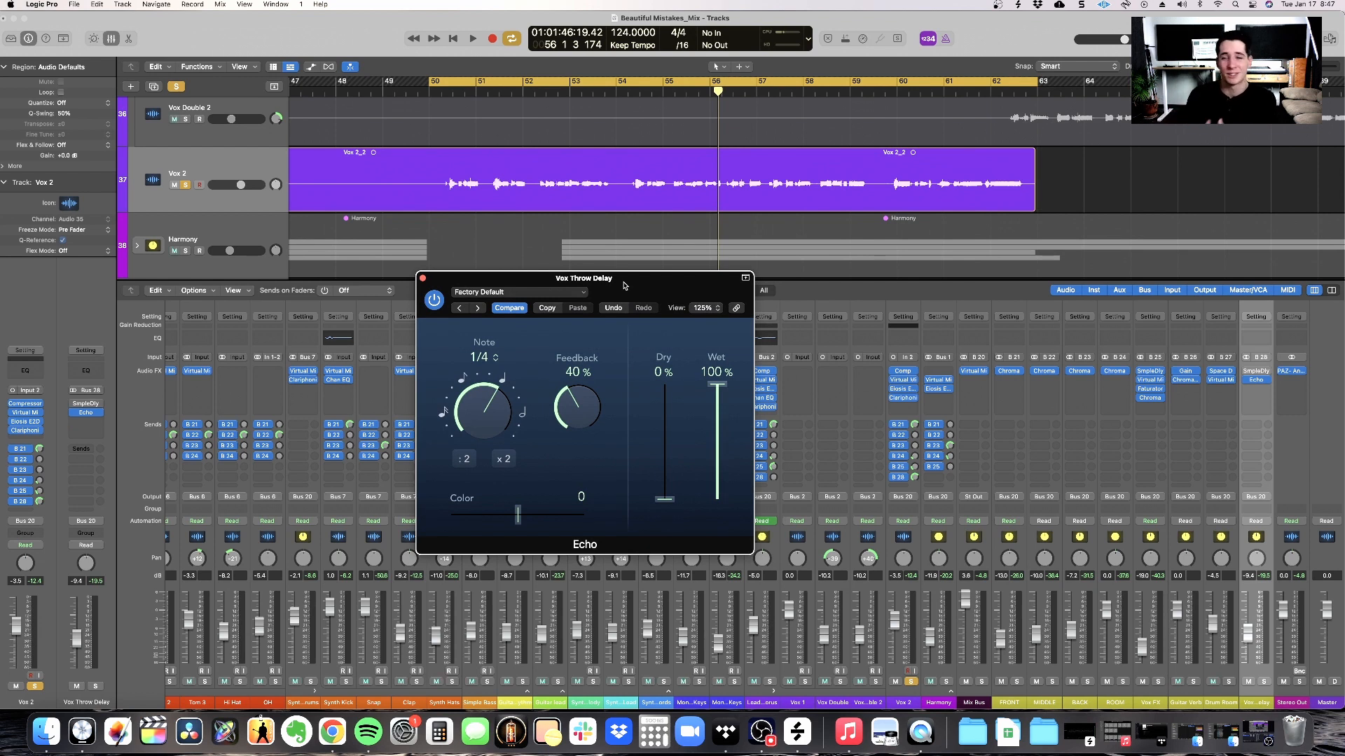
{"action": "left_click_drag", "start_coordinate": [624, 285], "coordinate": [593, 270]}
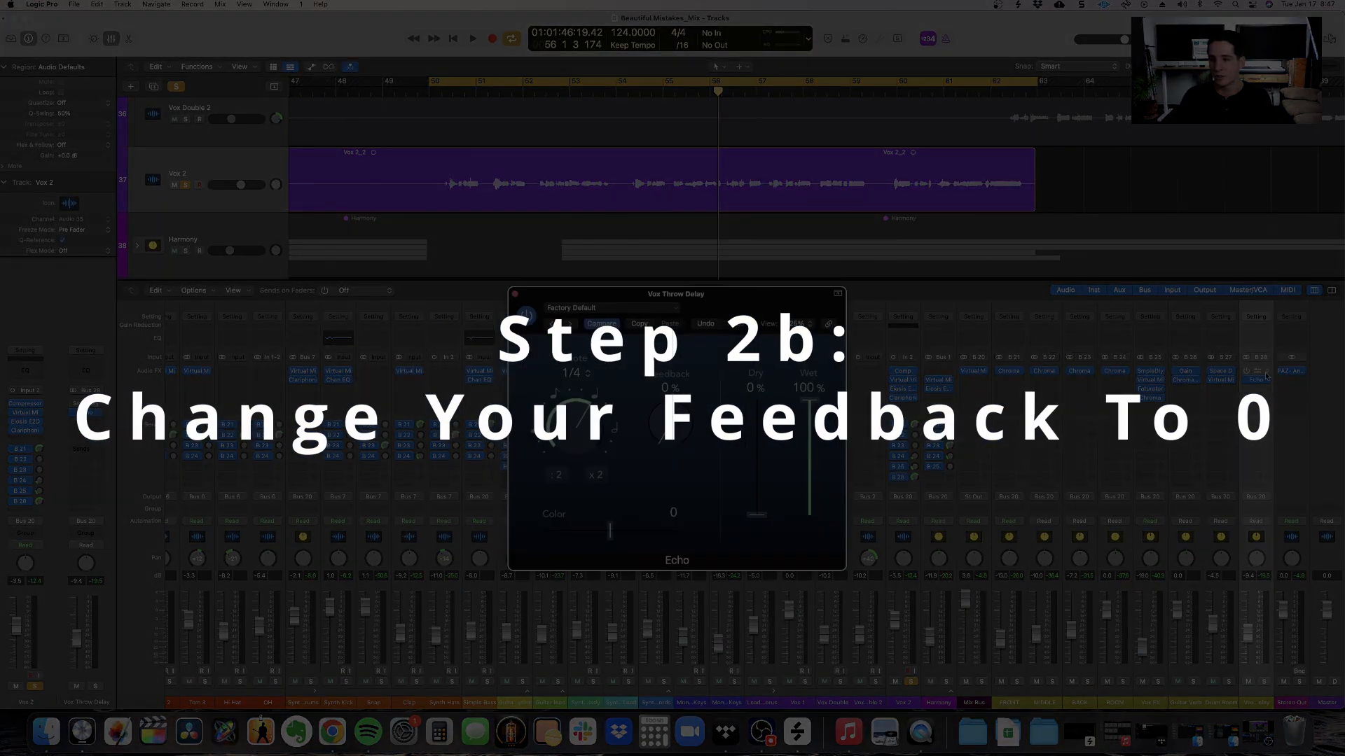
{"action": "left_click_drag", "start_coordinate": [757, 306], "coordinate": [576, 200]}
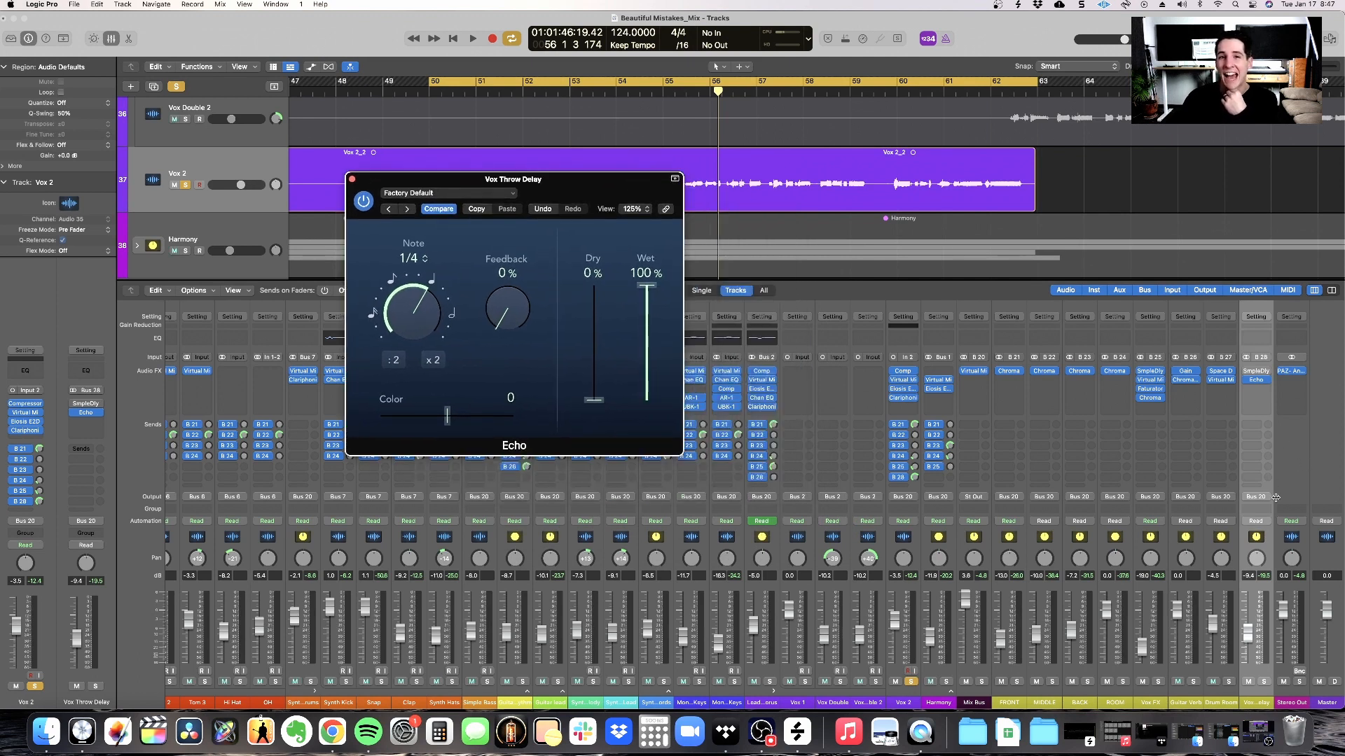
- Add a send on the Vox Throw Delay channel back to its own Bus 28
{"action": "left_click", "coordinate": [1252, 423]}
{"action": "mouse_move", "coordinate": [1260, 442]}
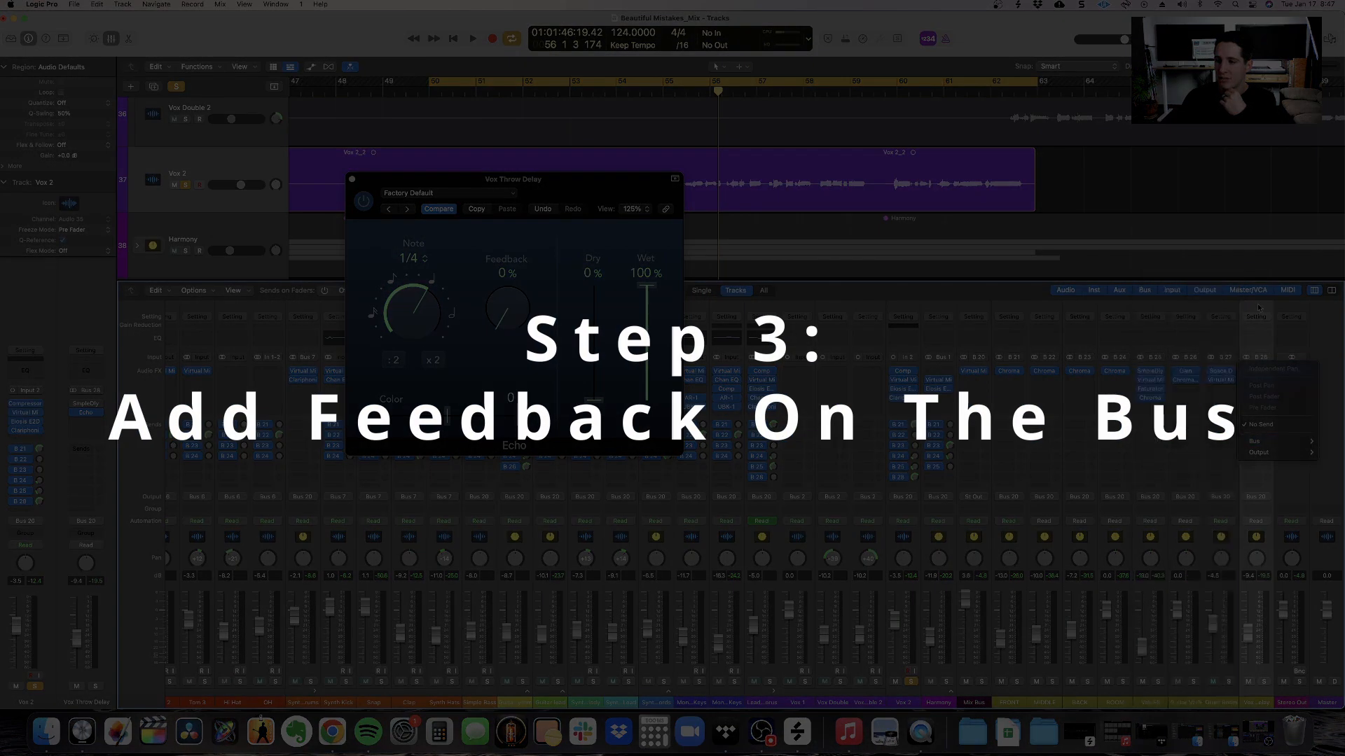
{"action": "left_click", "coordinate": [1259, 309]}
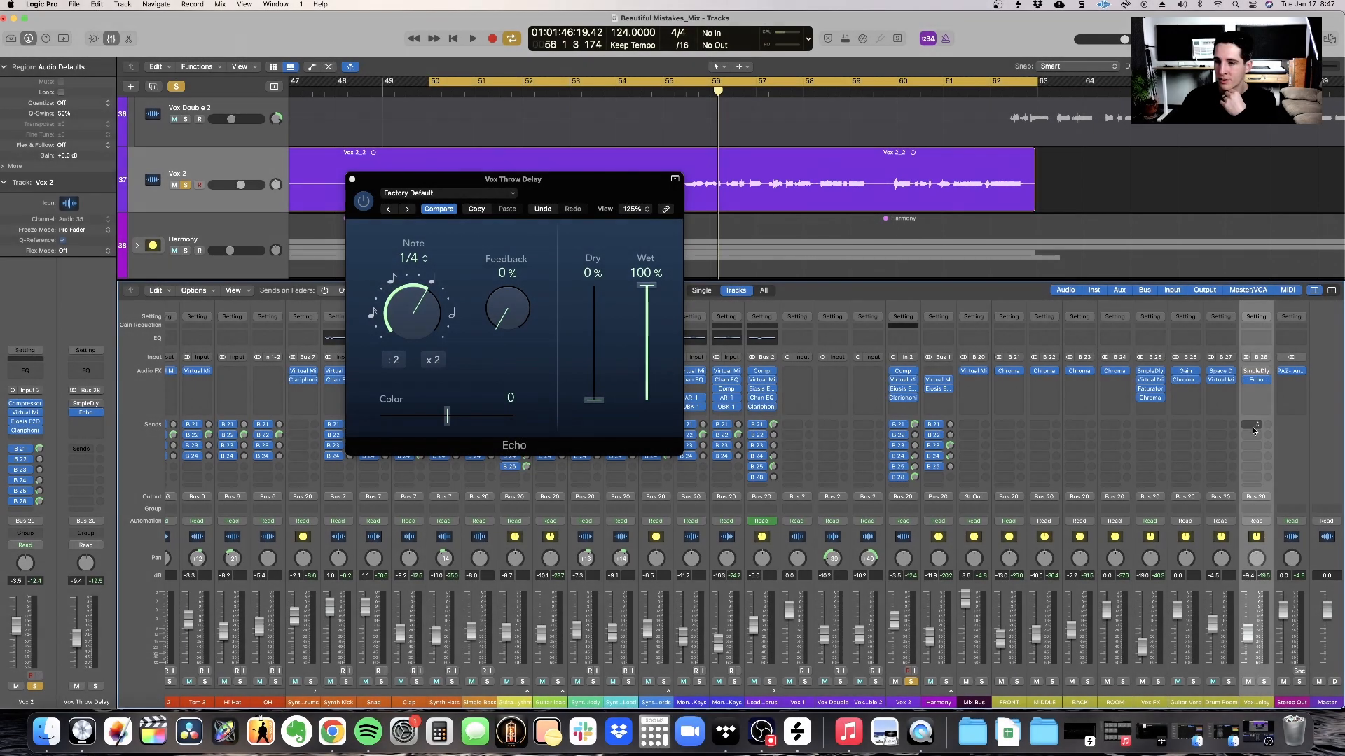
{"action": "left_click", "coordinate": [1254, 424]}
{"action": "mouse_move", "coordinate": [1265, 443]}
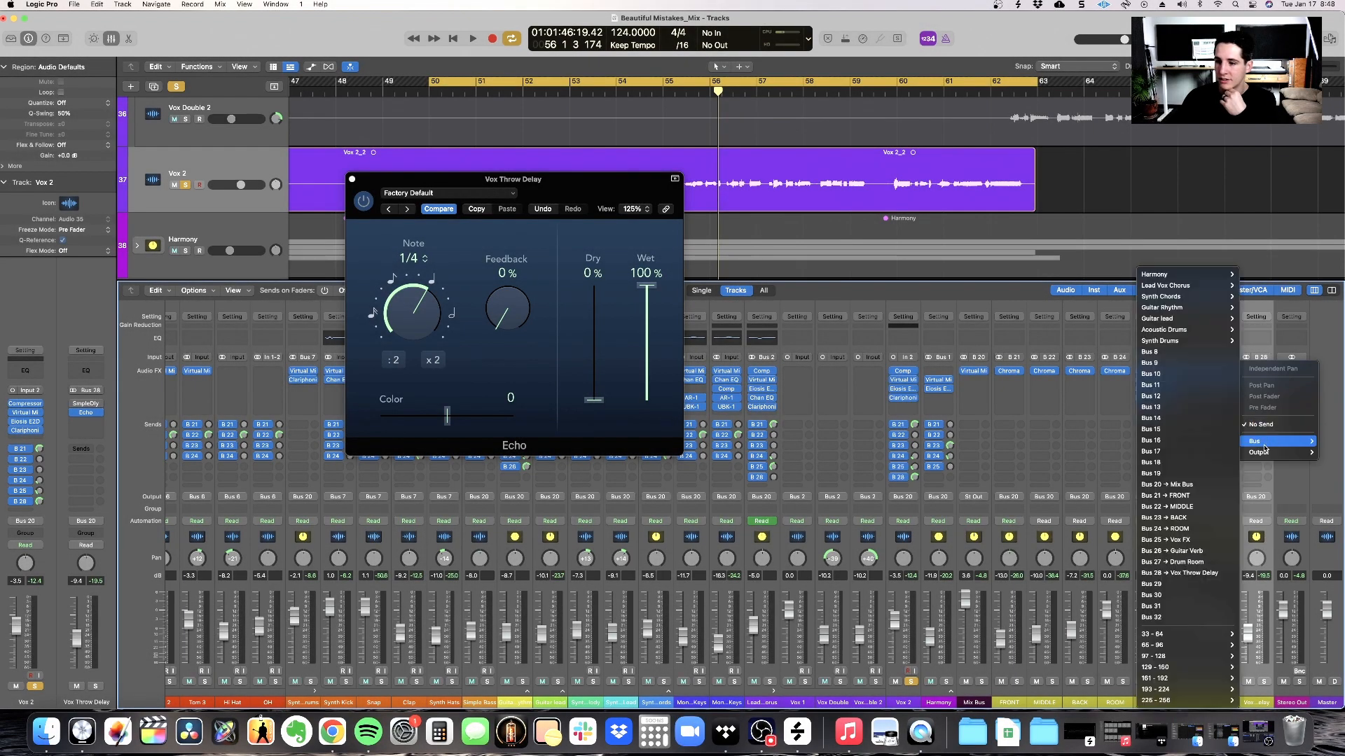
{"action": "left_click", "coordinate": [1196, 574]}
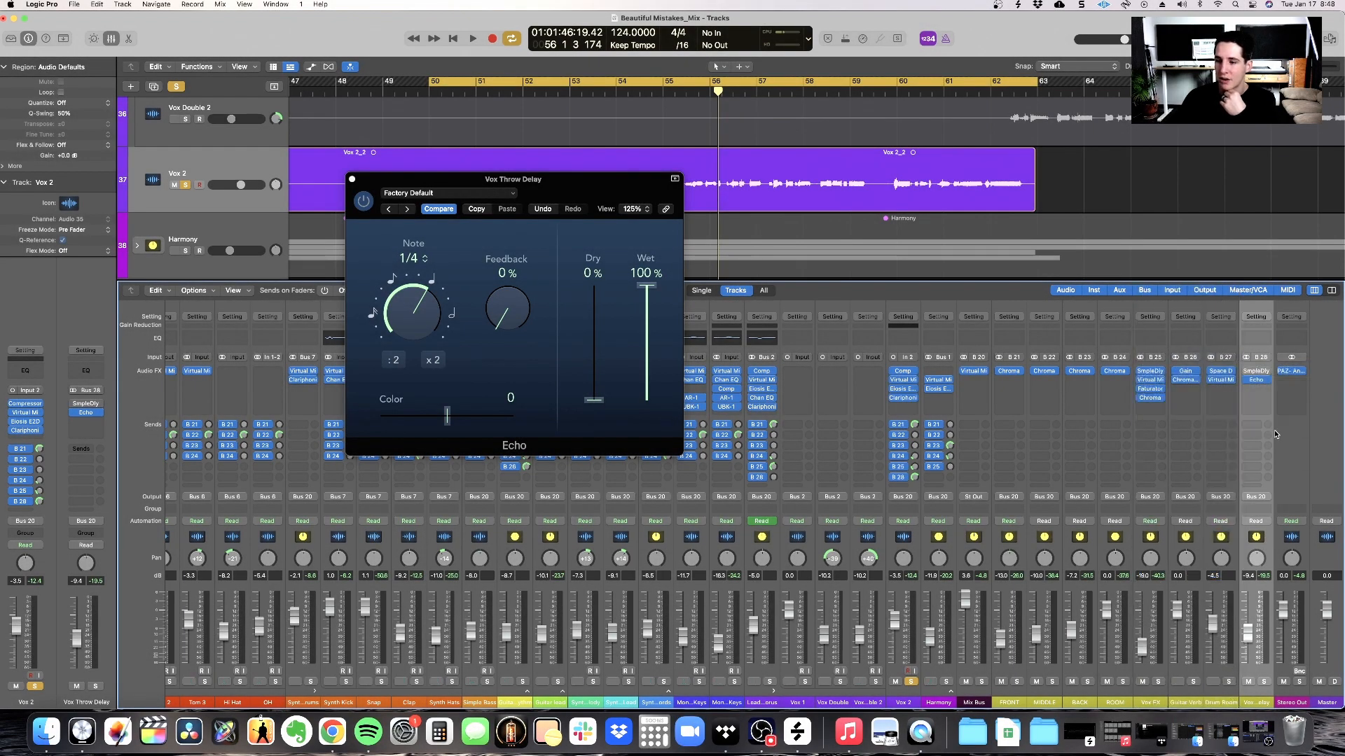
- Reset the Vox Throw Delay channel's Bus 28 send level to its default and switch the send to Pre Fader
{"action": "left_click", "coordinate": [1269, 426], "text": "alt"}
{"action": "left_click_drag", "start_coordinate": [574, 189], "coordinate": [582, 323]}
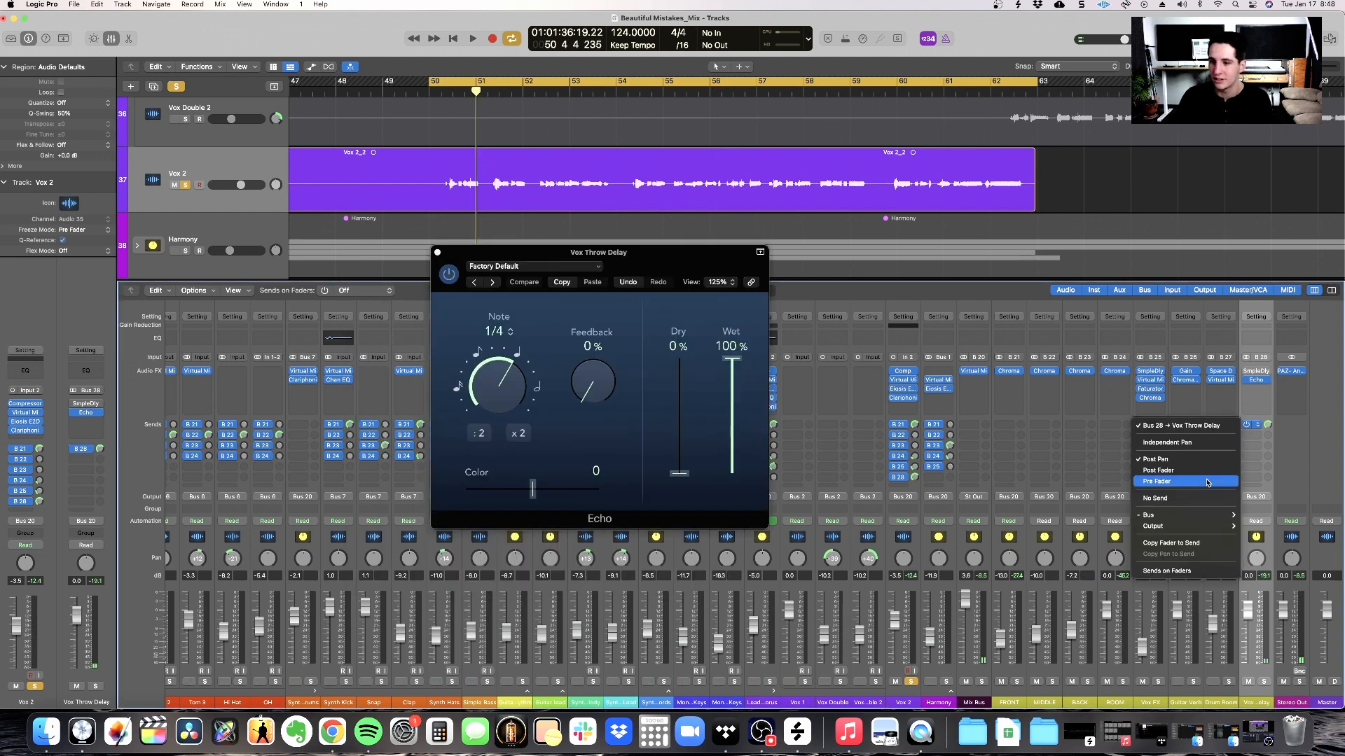
{"action": "left_click", "coordinate": [1214, 482]}
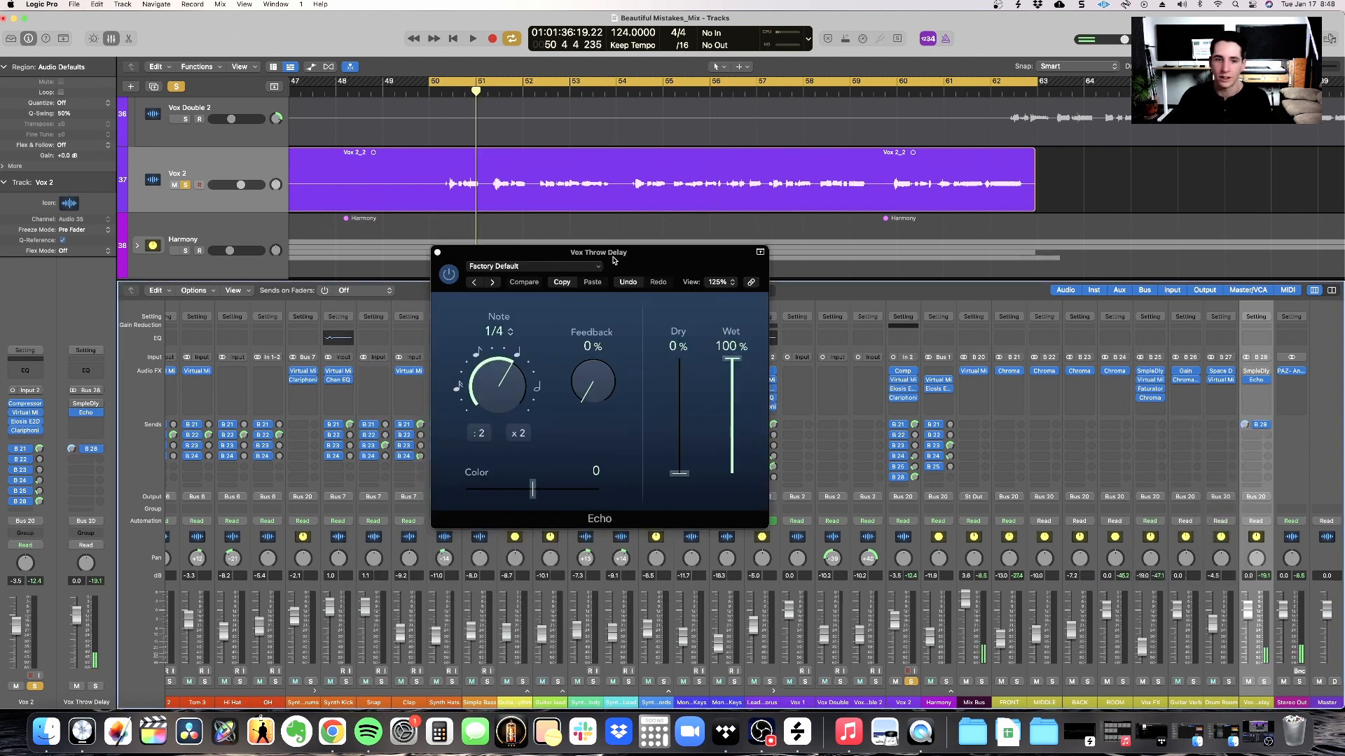
- Play the soloed vocal briefly to hear the bus feeding back into itself, and stop playback
{"action": "left_click_drag", "start_coordinate": [614, 261], "coordinate": [615, 286]}
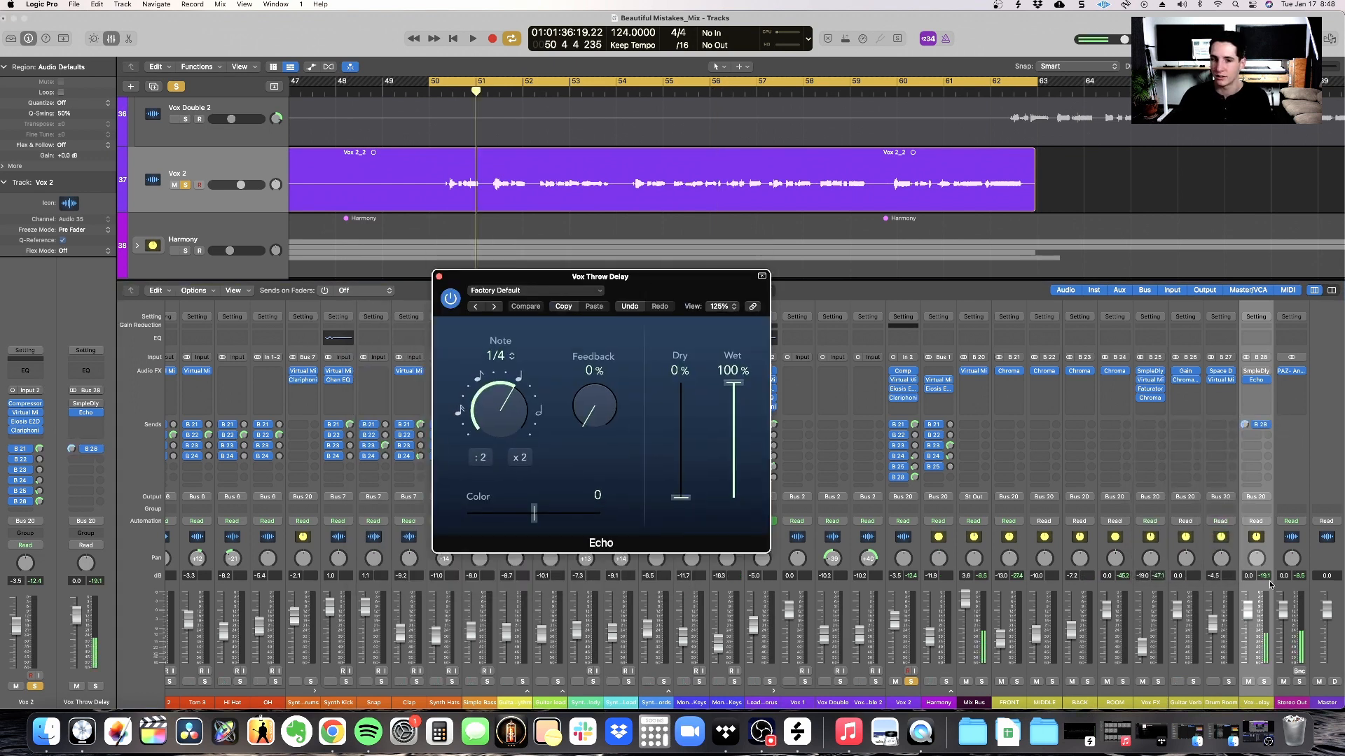
{"action": "key", "text": "space"}
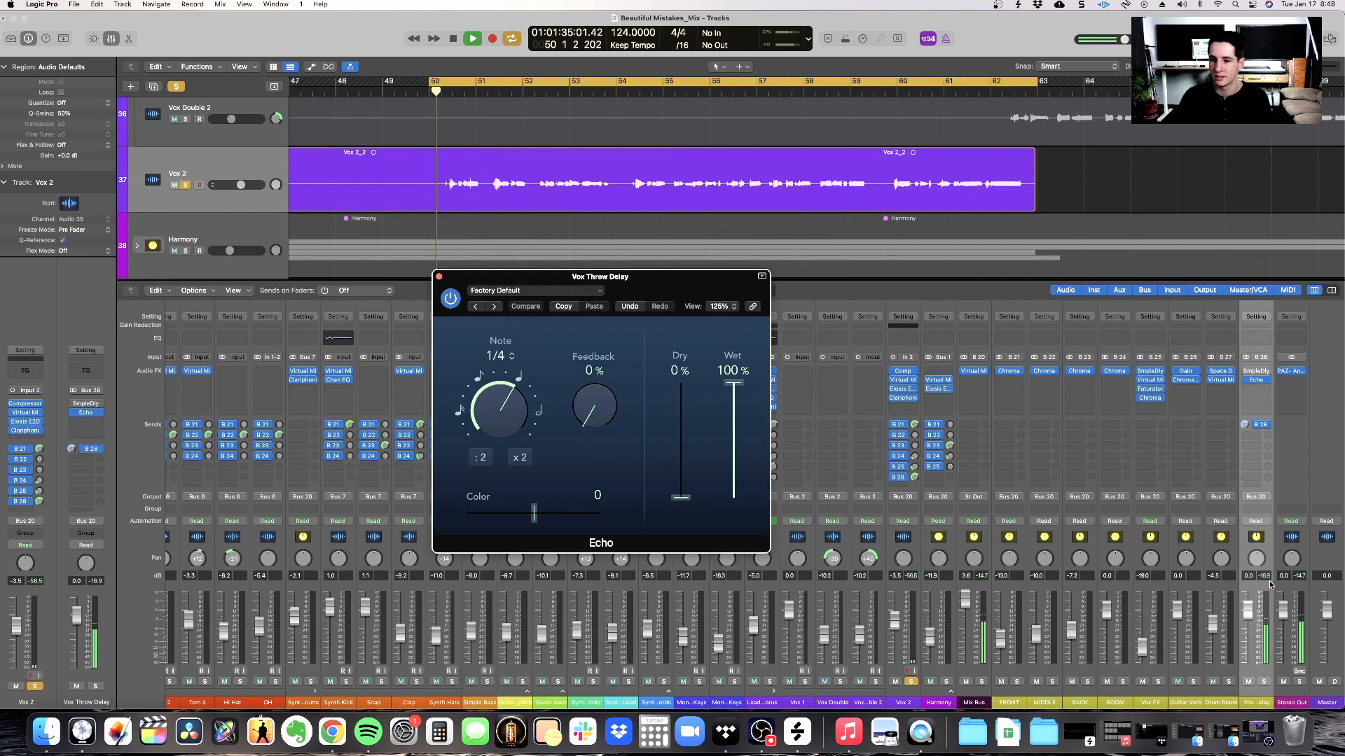
{"action": "key", "text": "space"}
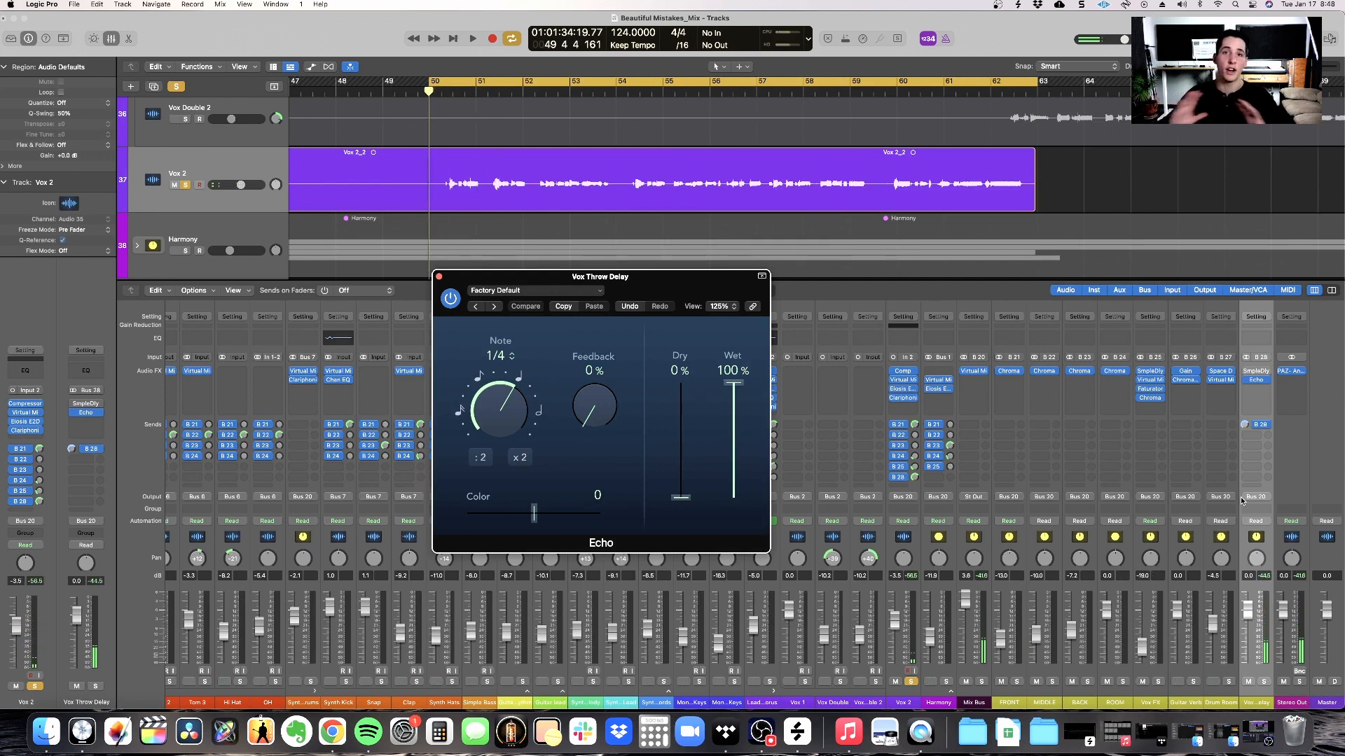
- Turn off the cycle range, play the vocal from about bar 51, and adjust the Vox Throw Delay channel's Bus 28 send level slightly
{"action": "left_click", "coordinate": [466, 91]}
{"action": "left_click", "coordinate": [482, 83]}
{"action": "left_click", "coordinate": [495, 92]}
{"action": "key", "text": "space"}
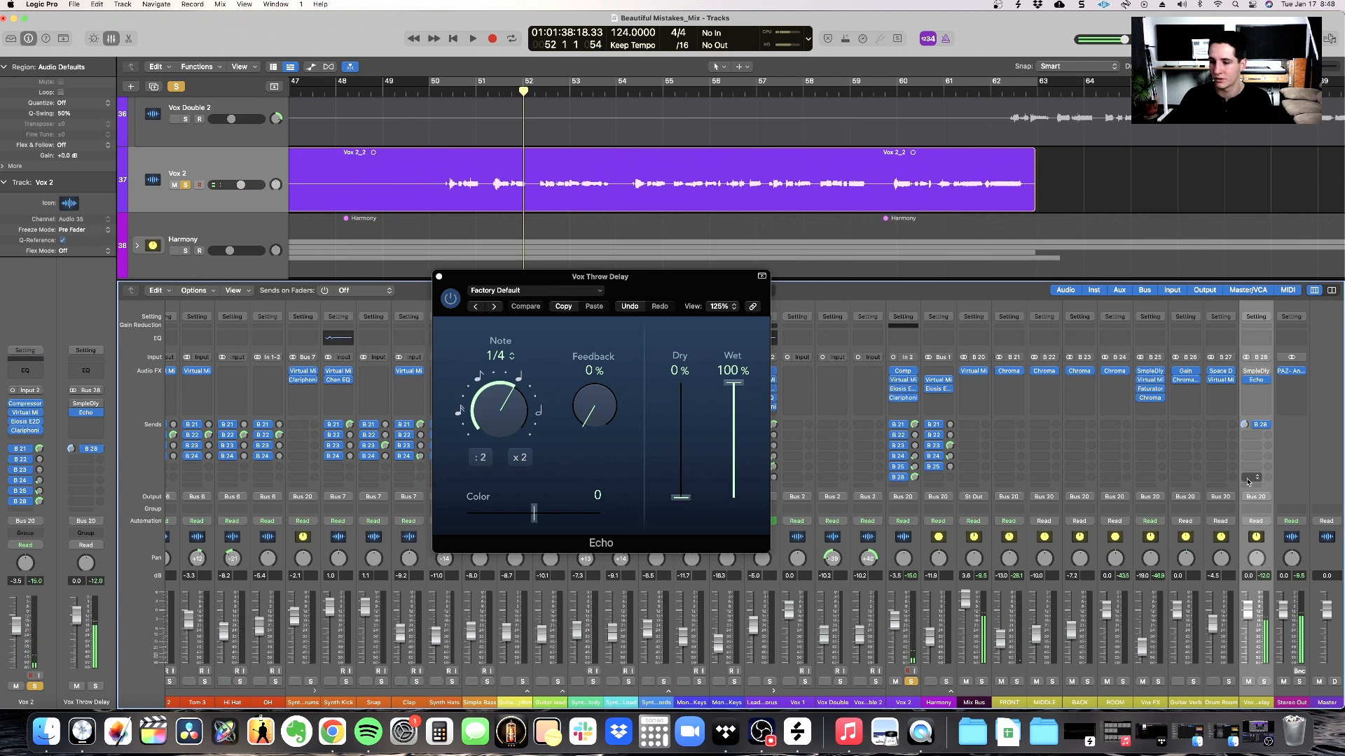
{"action": "left_click_drag", "start_coordinate": [1244, 425], "coordinate": [1245, 433]}
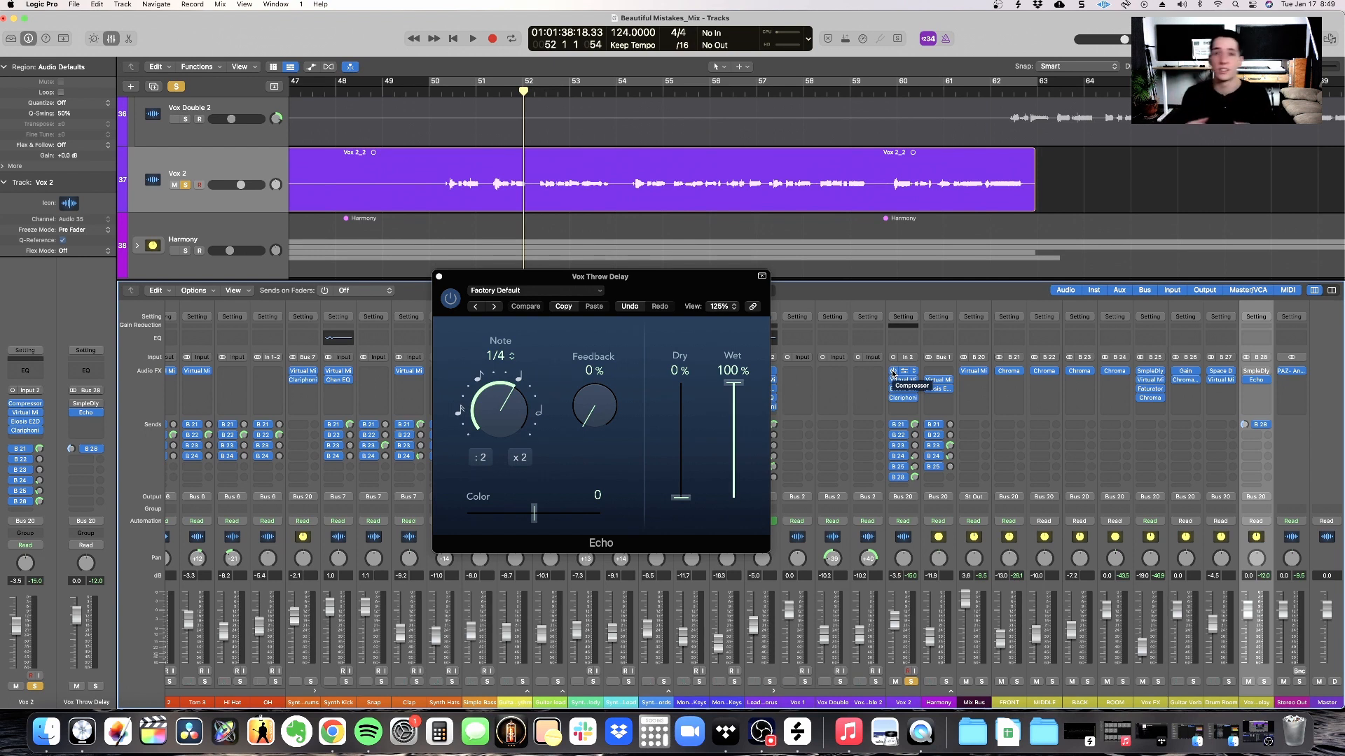
- Add a Channel EQ to the Vox Throw Delay channel, place it beside Echo, and enlarge its view to 150%
{"action": "left_click", "coordinate": [1256, 338]}
{"action": "left_click_drag", "start_coordinate": [751, 169], "coordinate": [1115, 346]}
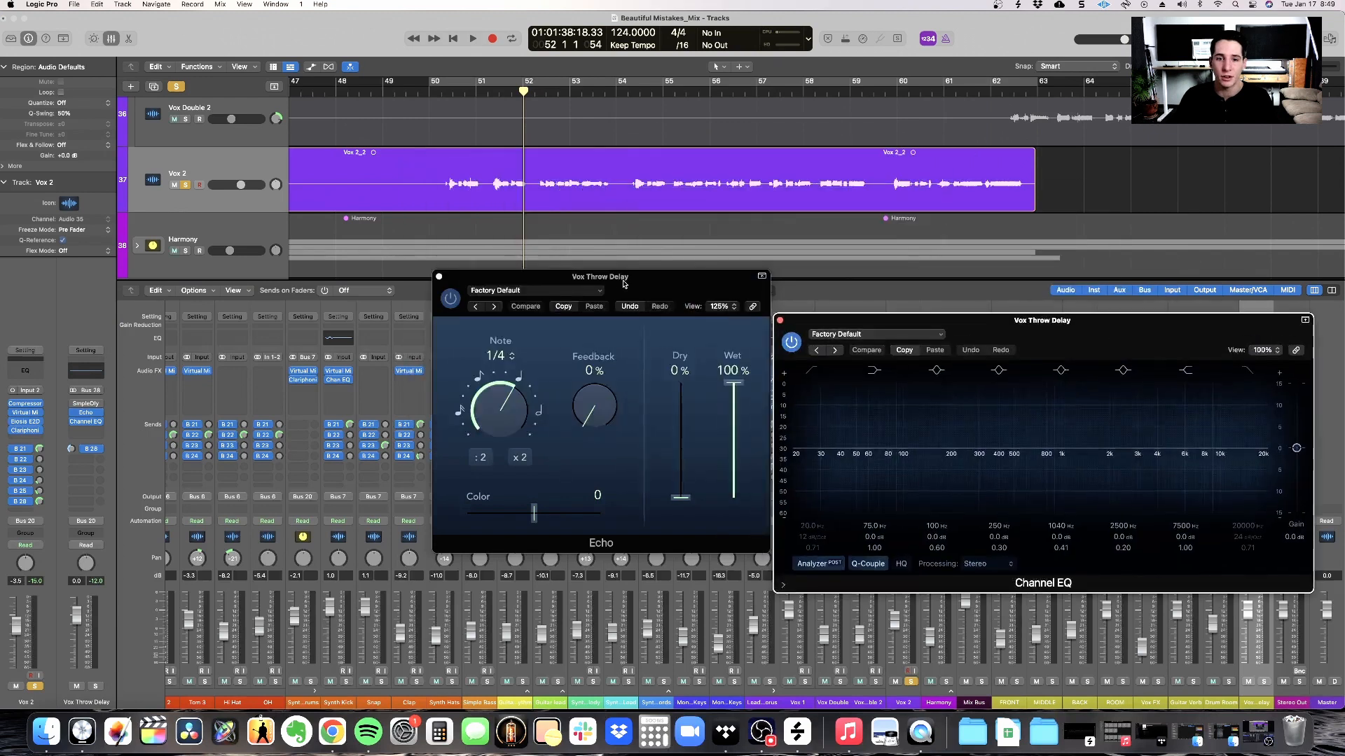
{"action": "left_click_drag", "start_coordinate": [625, 283], "coordinate": [329, 250]}
{"action": "left_click_drag", "start_coordinate": [1181, 349], "coordinate": [869, 263]}
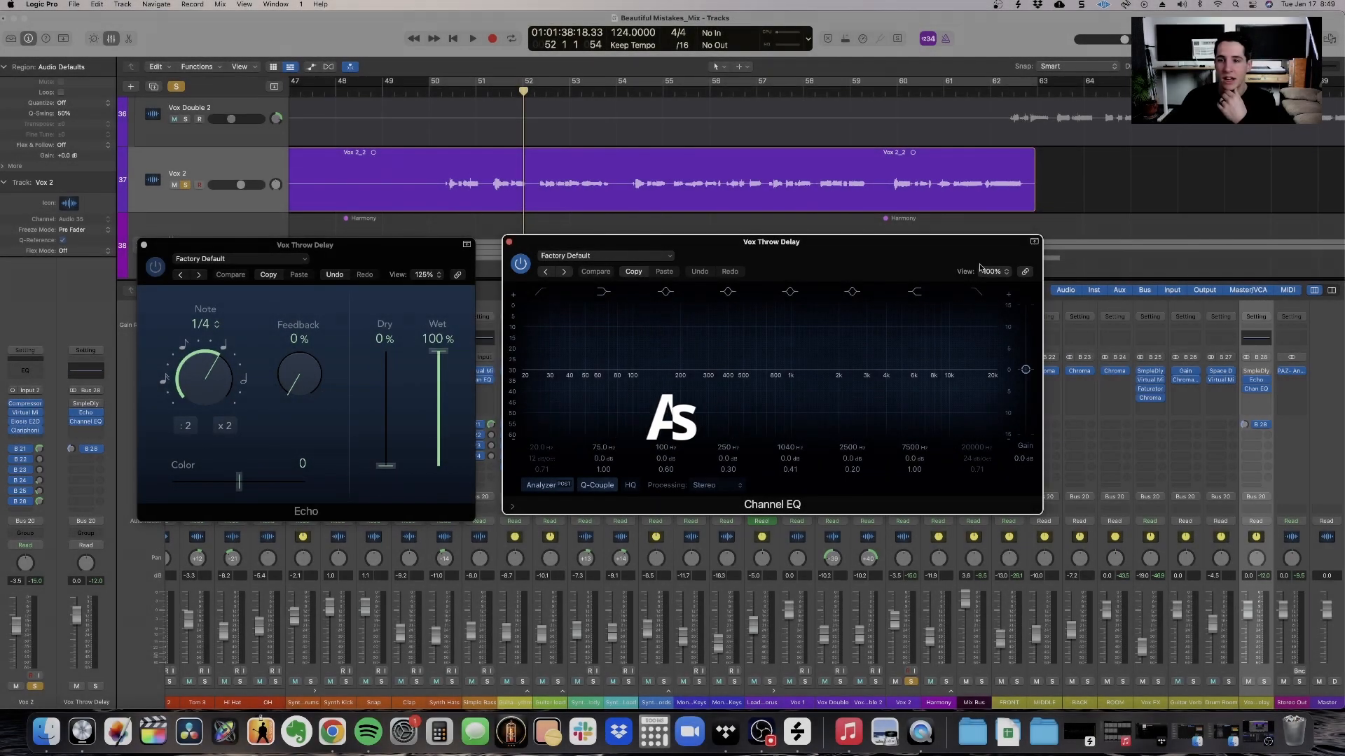
{"action": "left_click", "coordinate": [995, 271]}
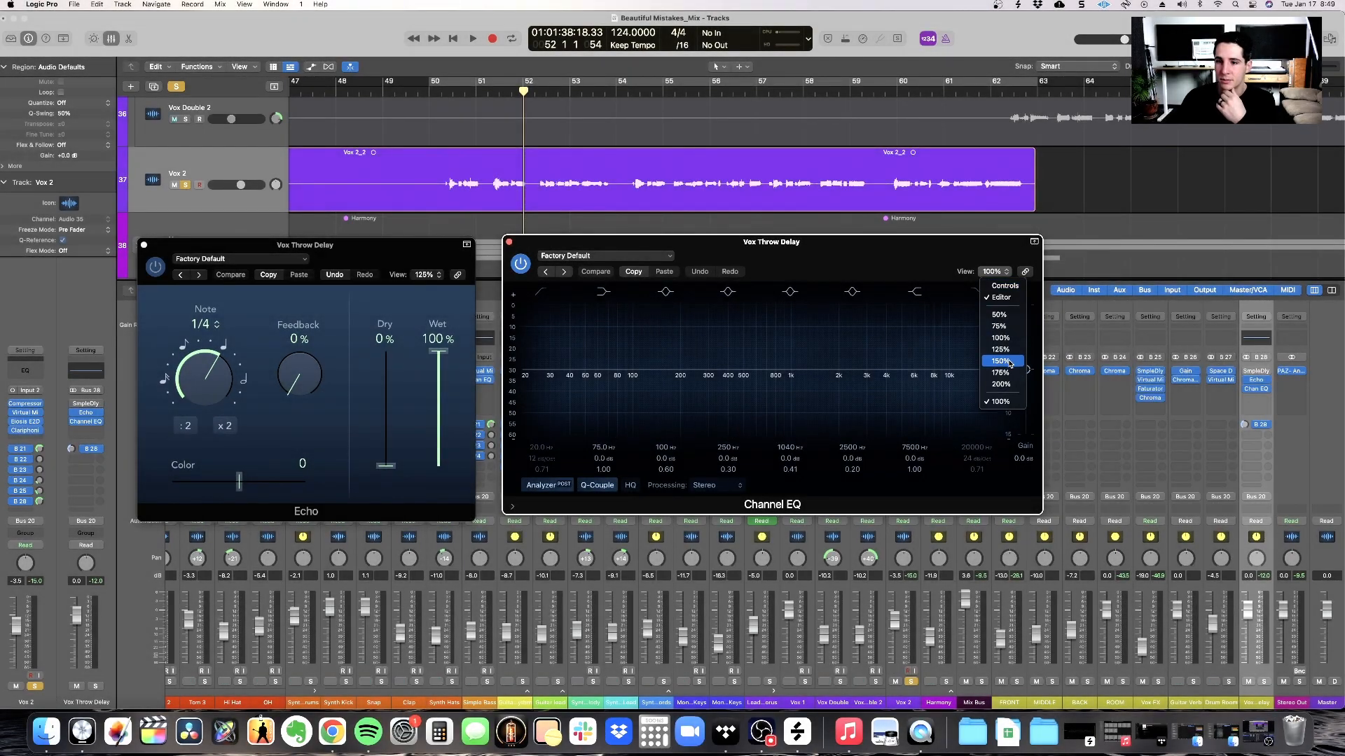
{"action": "left_click", "coordinate": [1000, 361]}
- Shape a high-cut filter in the Channel EQ at 4060 Hz with a 6 dB/Oct slope and a Q of 0.10
{"action": "left_click_drag", "start_coordinate": [1169, 377], "coordinate": [1070, 388]}
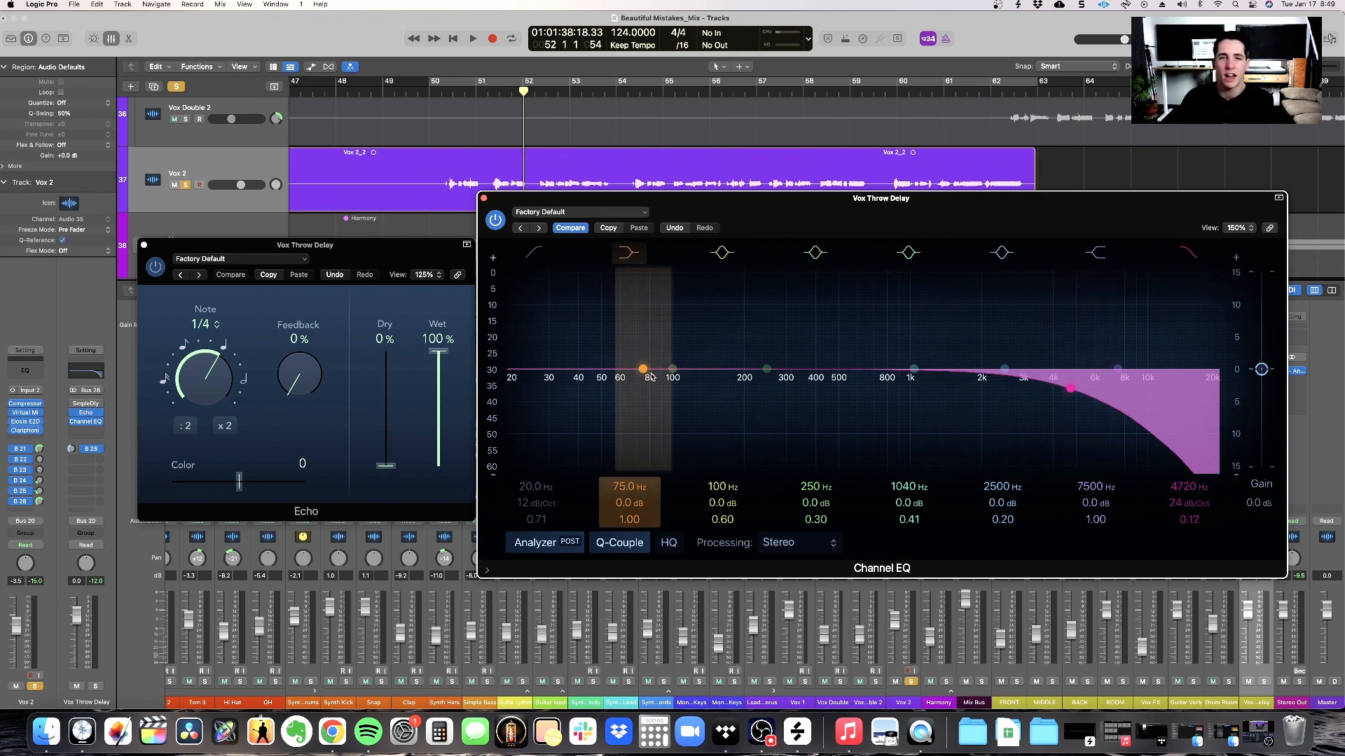
{"action": "left_click_drag", "start_coordinate": [796, 227], "coordinate": [805, 229]}
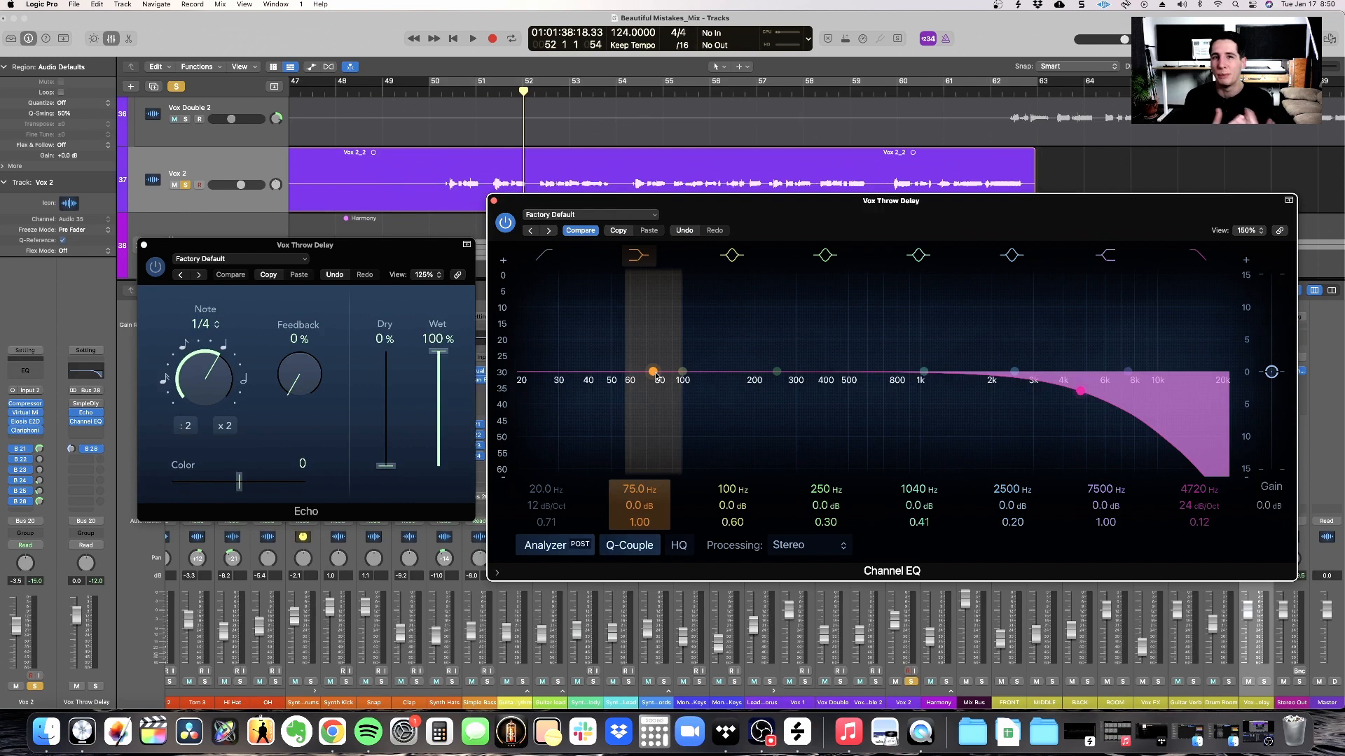
{"action": "left_click_drag", "start_coordinate": [856, 229], "coordinate": [852, 270]}
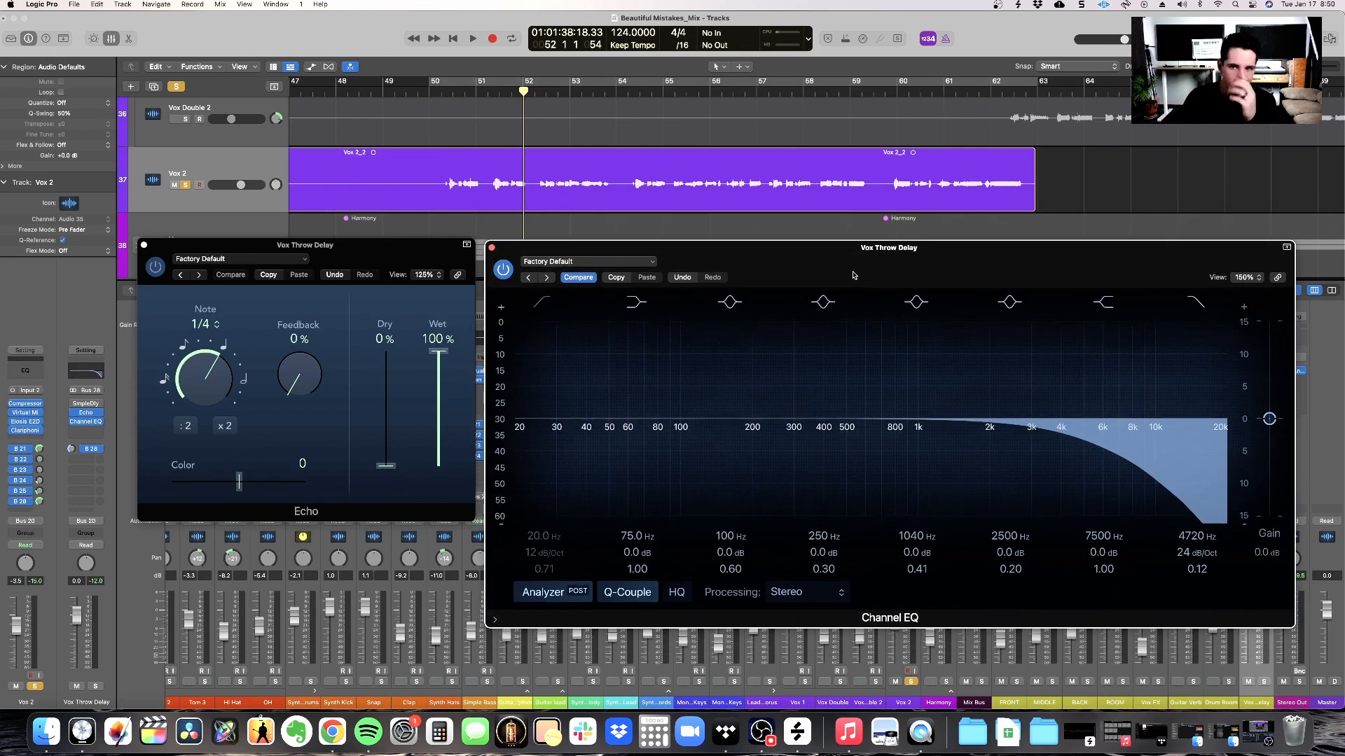
{"action": "left_click_drag", "start_coordinate": [1077, 439], "coordinate": [1063, 445]}
{"action": "left_click_drag", "start_coordinate": [1180, 552], "coordinate": [1180, 571]}
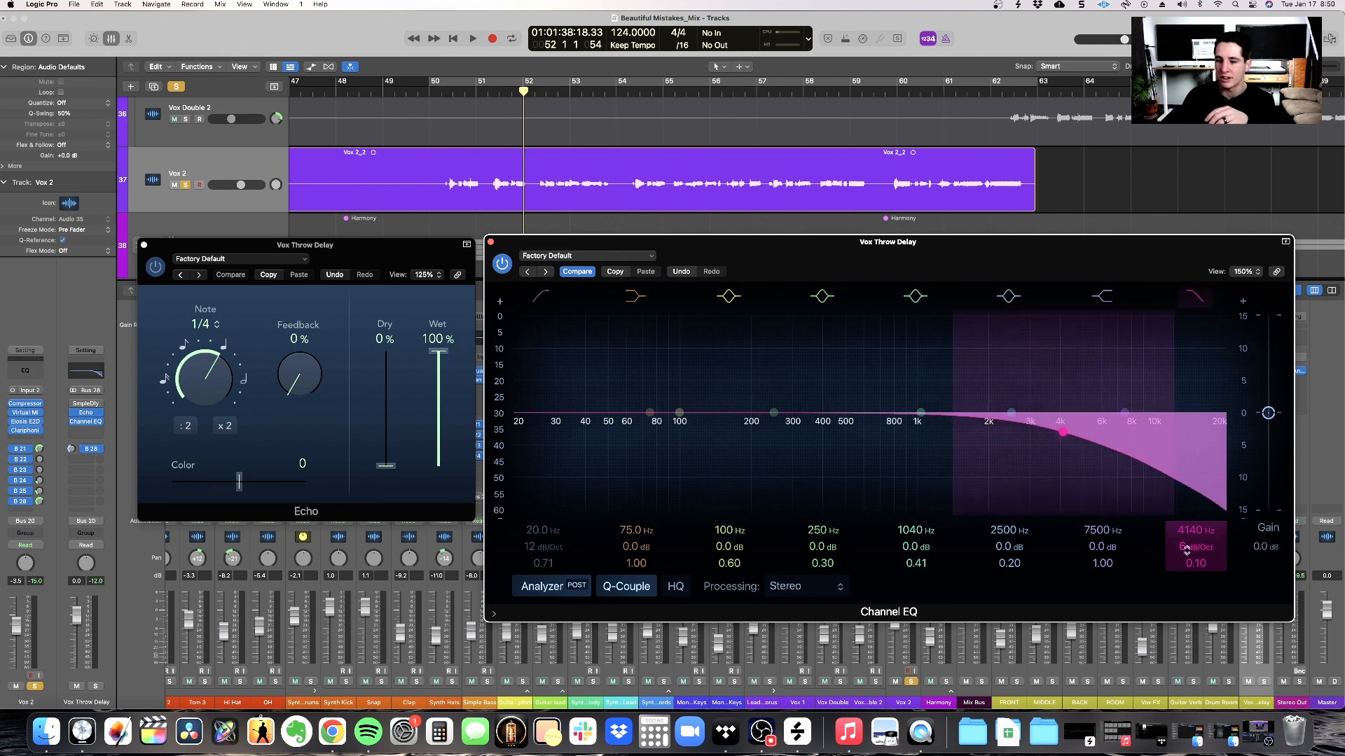
{"action": "left_click_drag", "start_coordinate": [1065, 439], "coordinate": [1063, 440]}
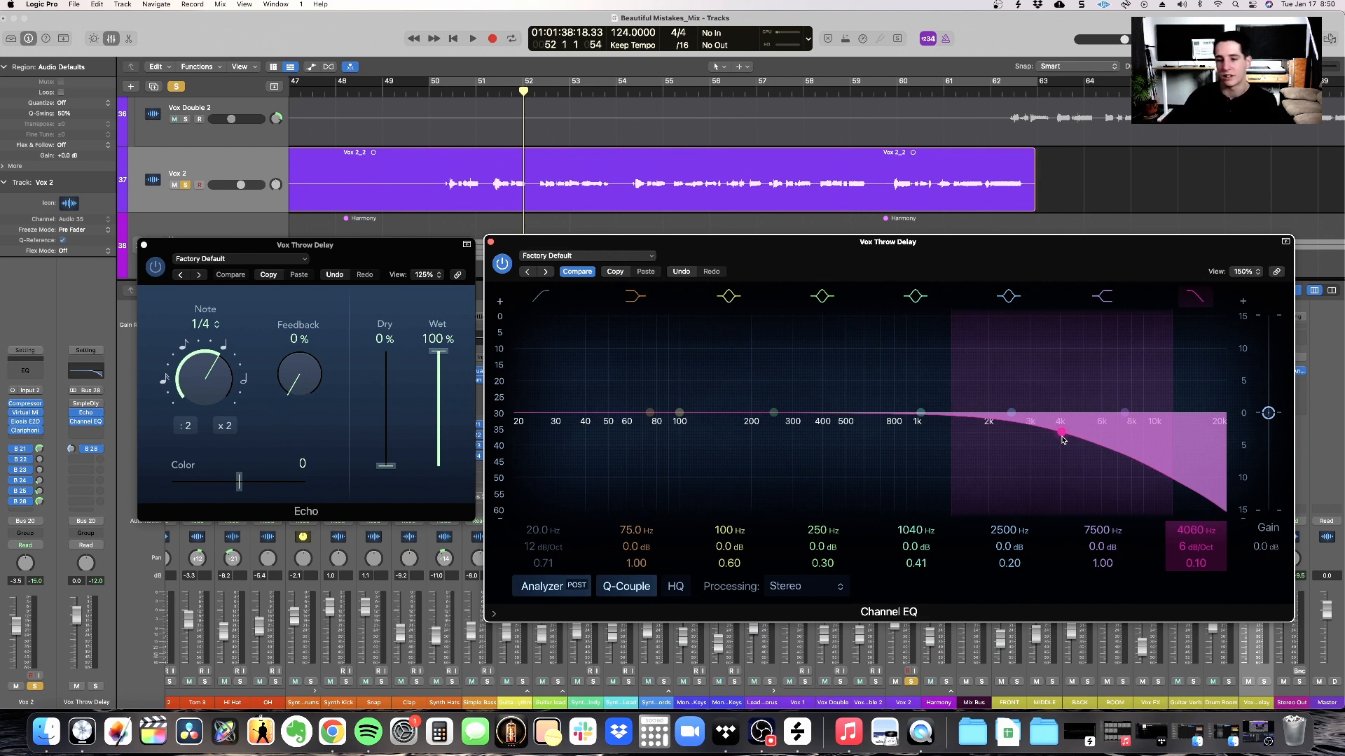
- Rearrange the plug-in windows and play the vocal from just before bar 52 to hear the high-cut delay repeats
{"action": "left_click", "coordinate": [491, 242]}
{"action": "left_click_drag", "start_coordinate": [404, 254], "coordinate": [555, 223]}
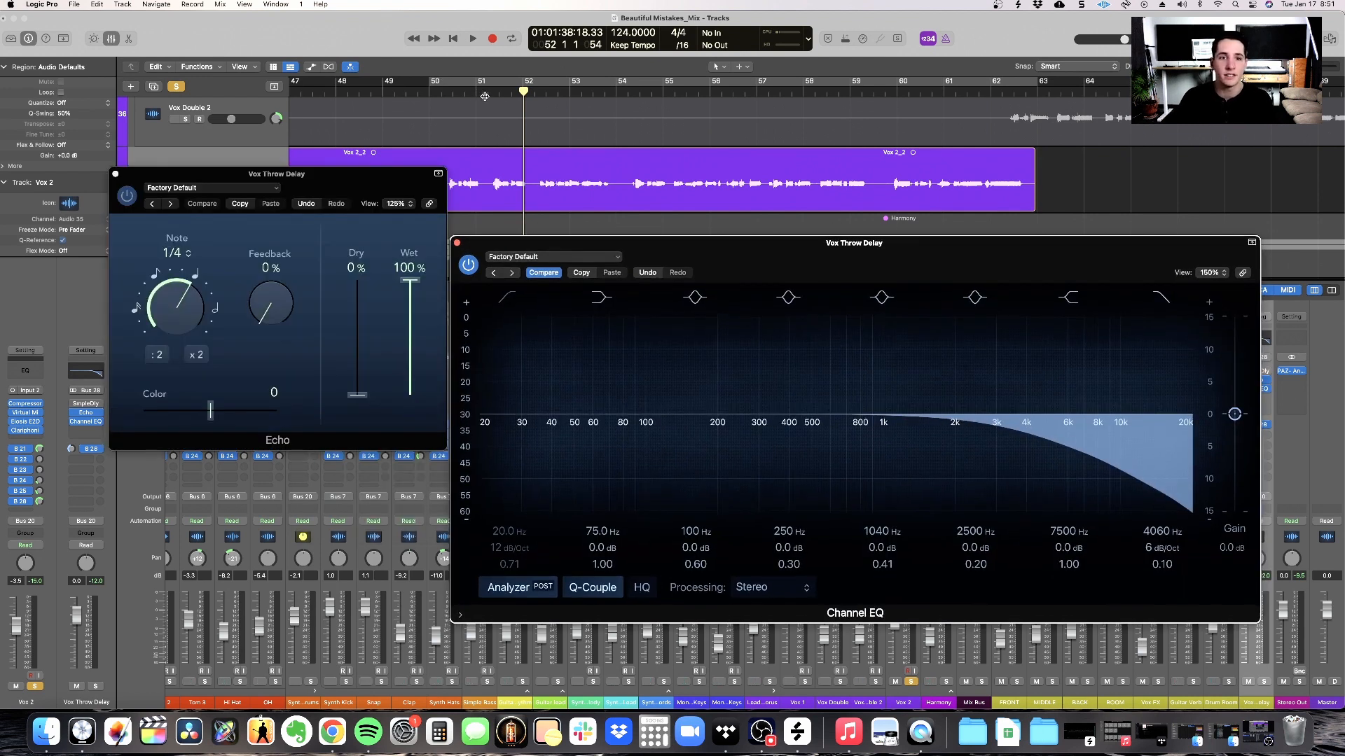
{"action": "left_click", "coordinate": [511, 91]}
{"action": "key", "text": "space"}
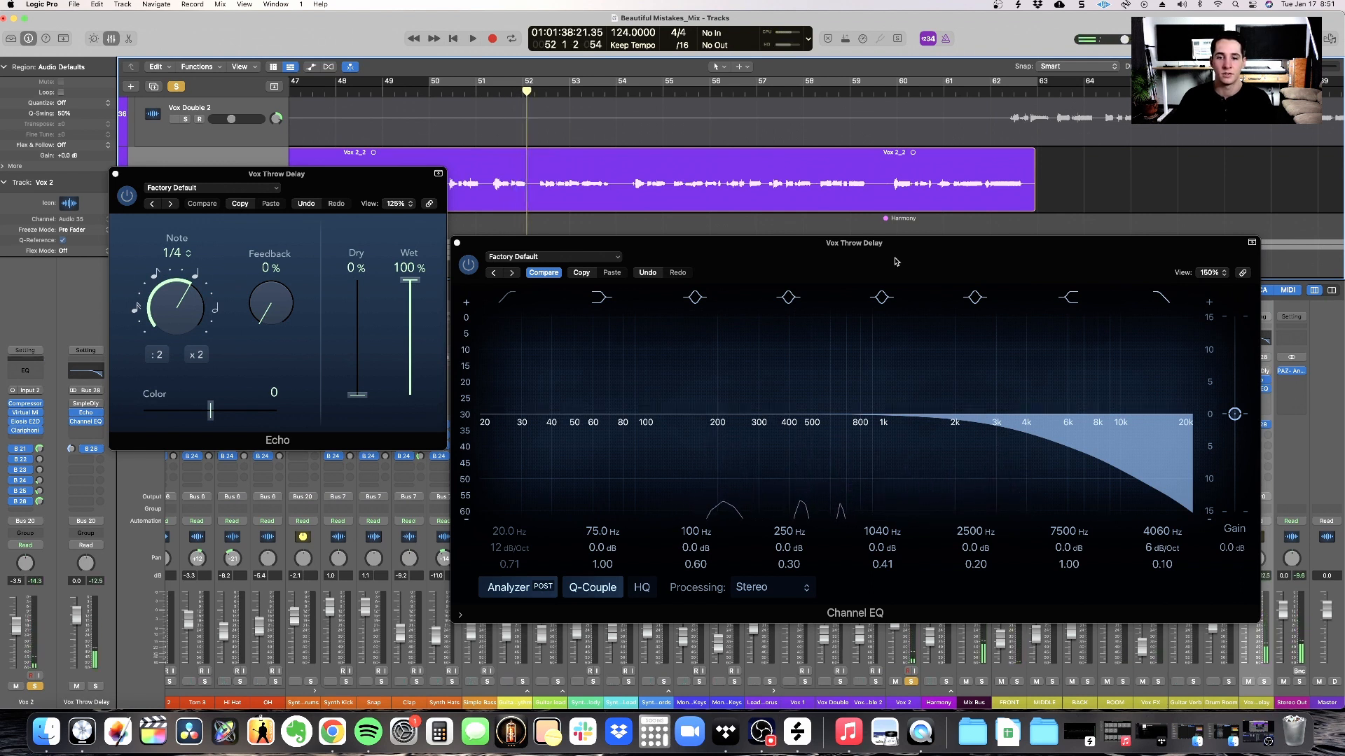
{"action": "left_click", "coordinate": [508, 91]}
{"action": "key", "text": "space"}
{"action": "key", "text": "space"}
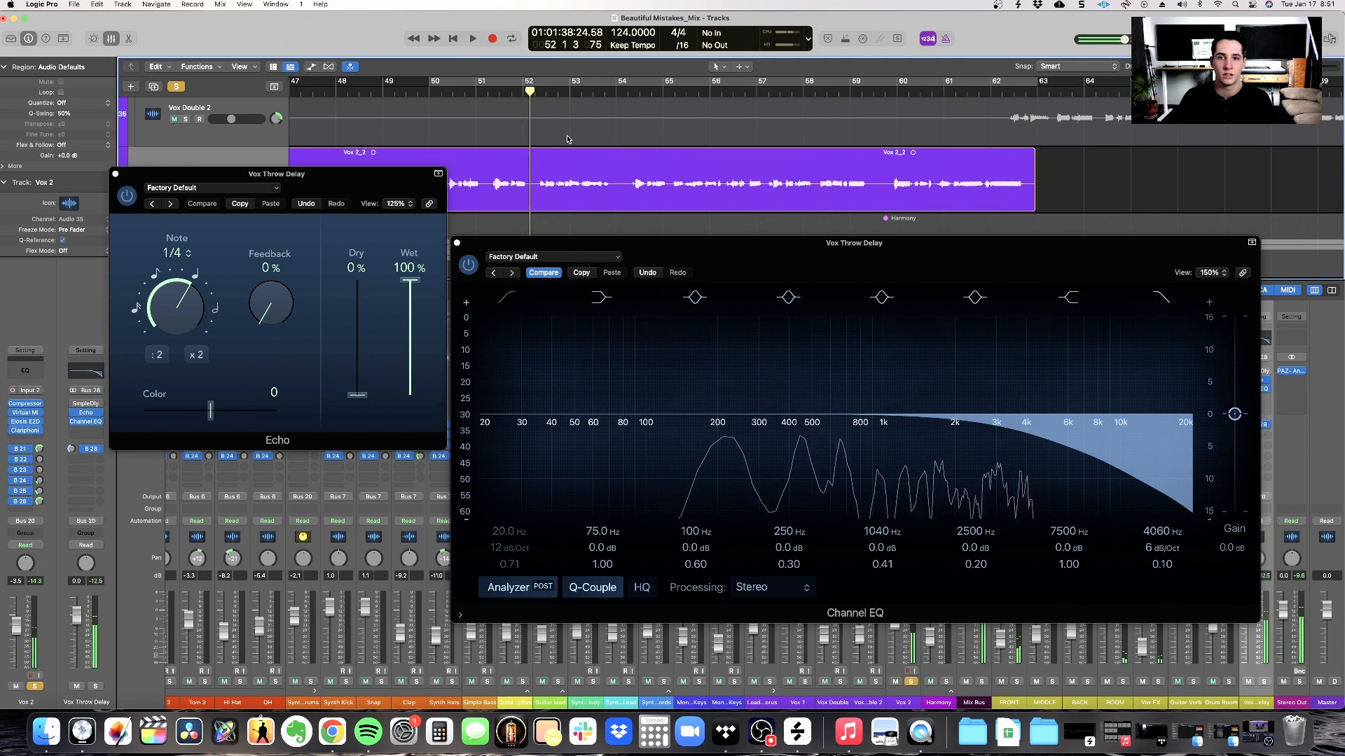
- Close the Channel EQ window and play the vocal with the EQ bypassed to compare the repeats without the high cut
{"action": "left_click_drag", "start_coordinate": [703, 248], "coordinate": [700, 184]}
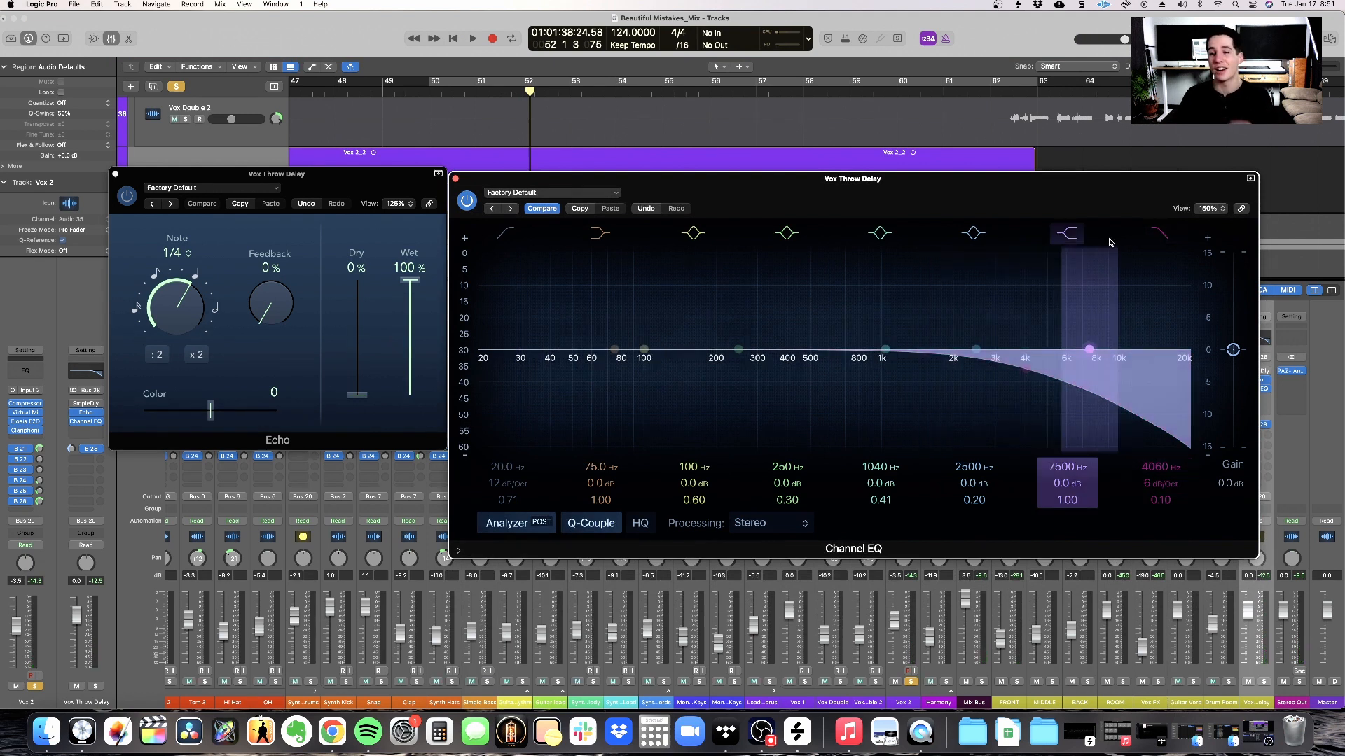
{"action": "left_click_drag", "start_coordinate": [810, 207], "coordinate": [817, 254]}
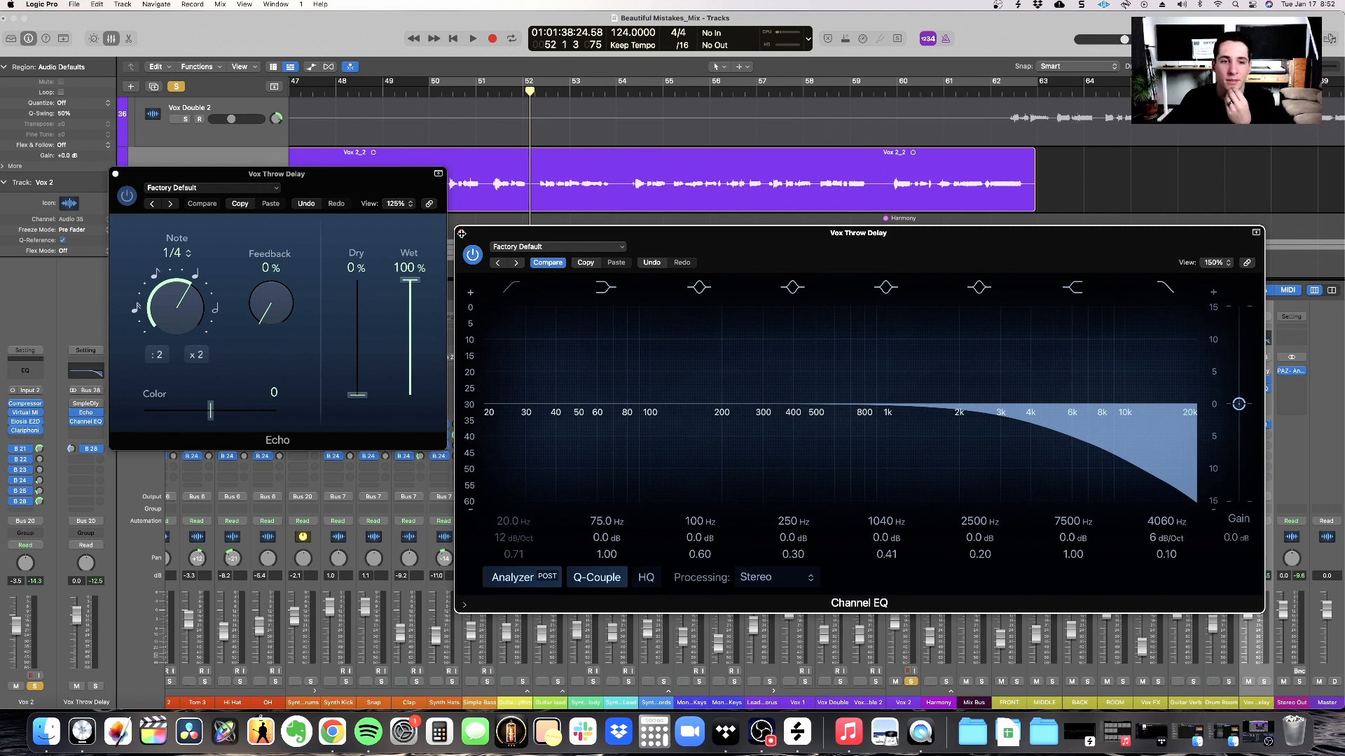
{"action": "left_click", "coordinate": [461, 232]}
{"action": "left_click_drag", "start_coordinate": [380, 183], "coordinate": [415, 252]}
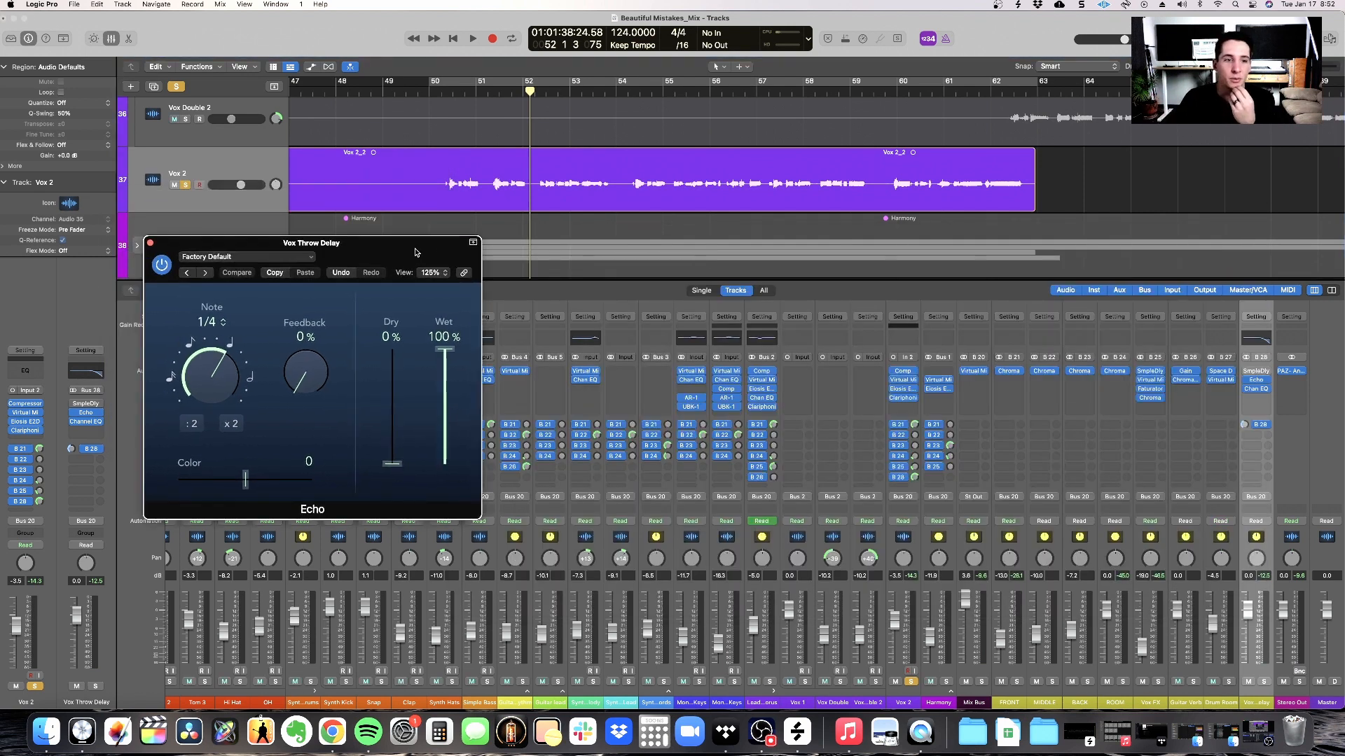
{"action": "left_click", "coordinate": [1246, 389]}
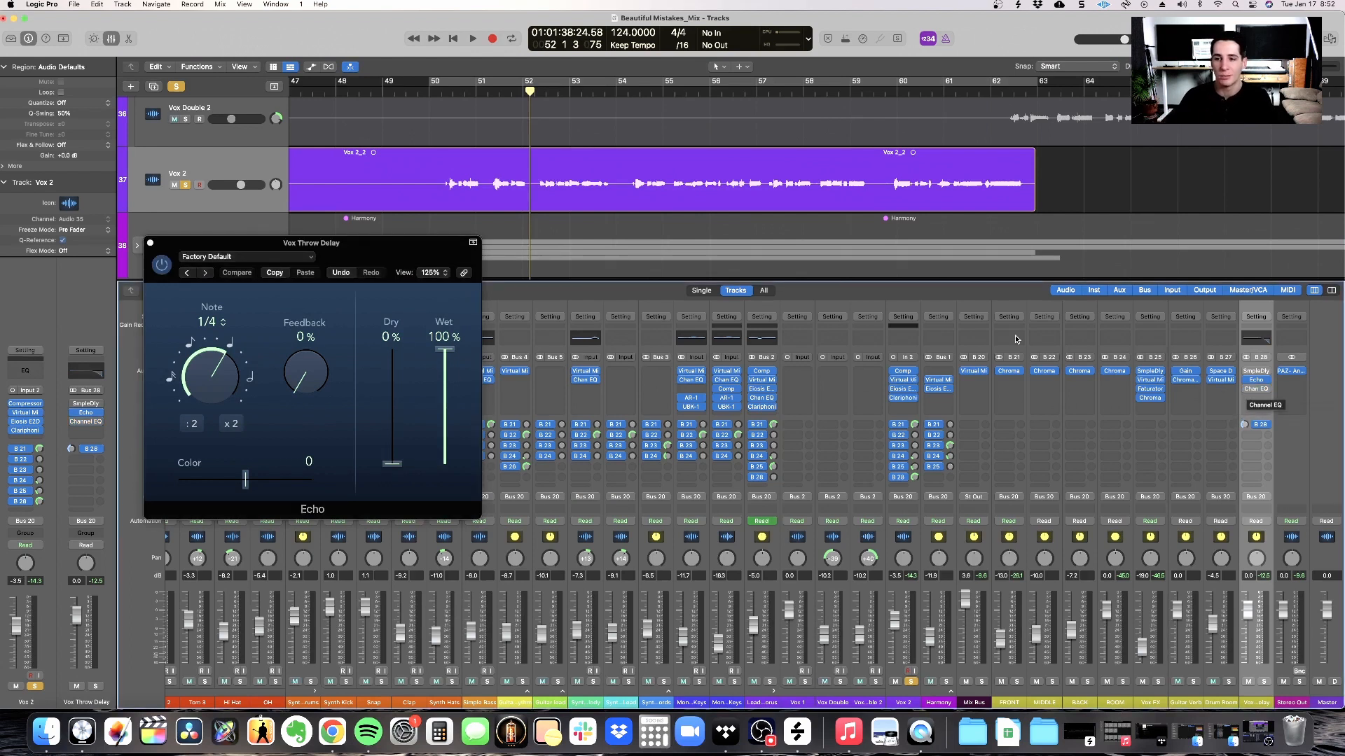
{"action": "key", "text": "space"}
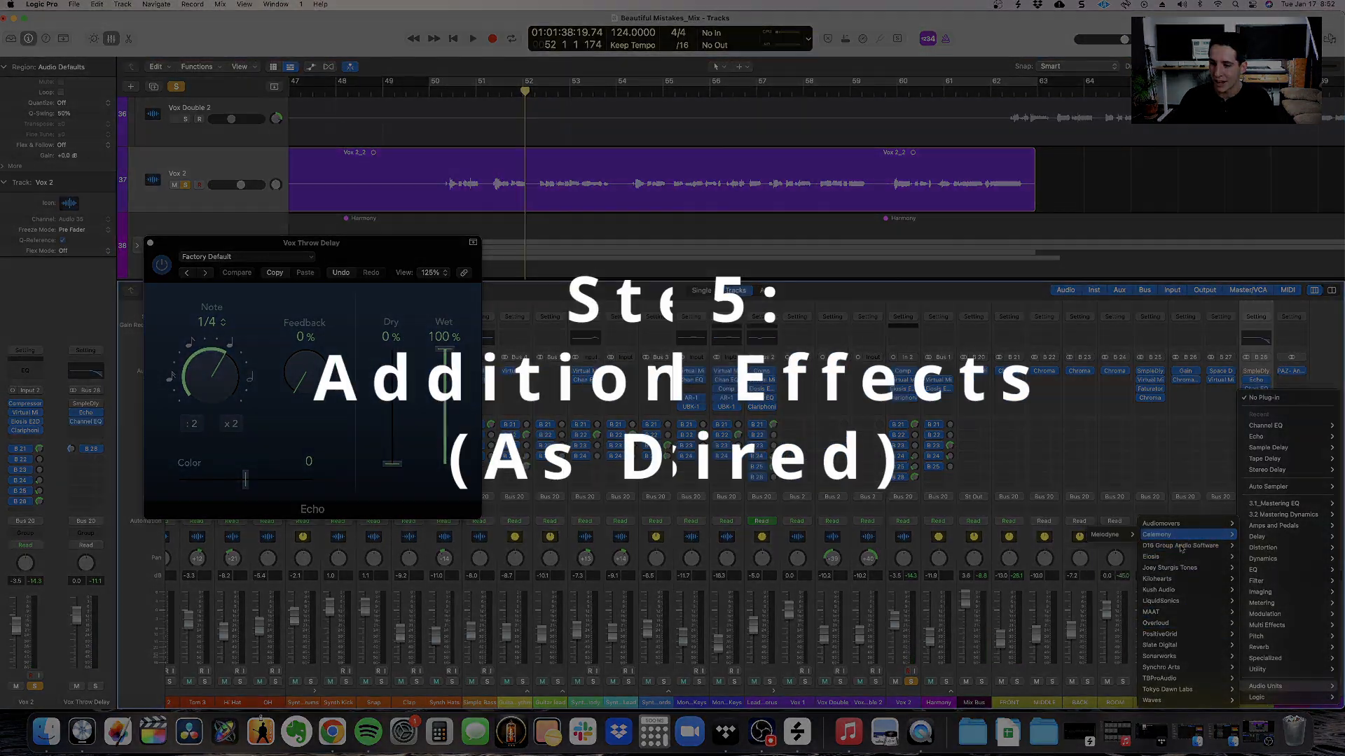
- Insert the Kilohearts Faturator after the Channel EQ on the Vox Throw Delay channel and move its window beside Echo
{"action": "mouse_move", "coordinate": [1177, 580]}
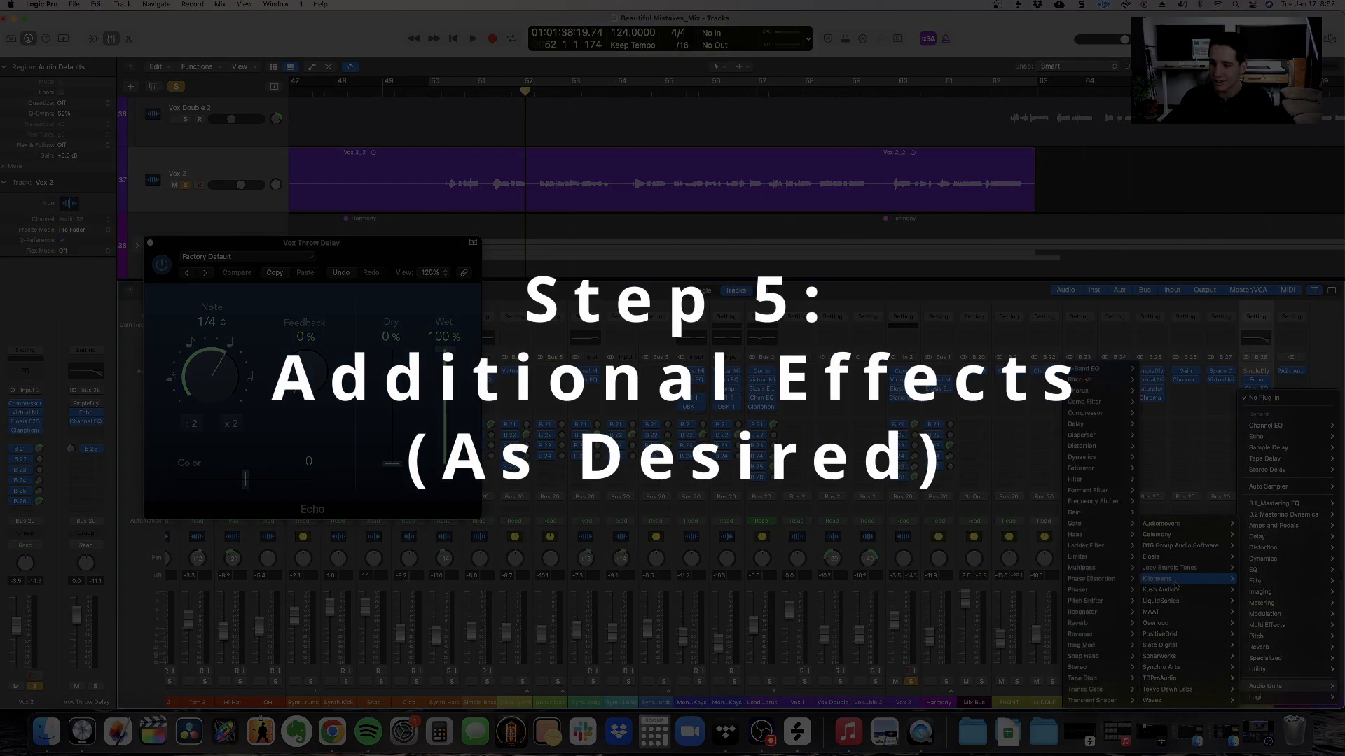
{"action": "left_click", "coordinate": [1081, 468]}
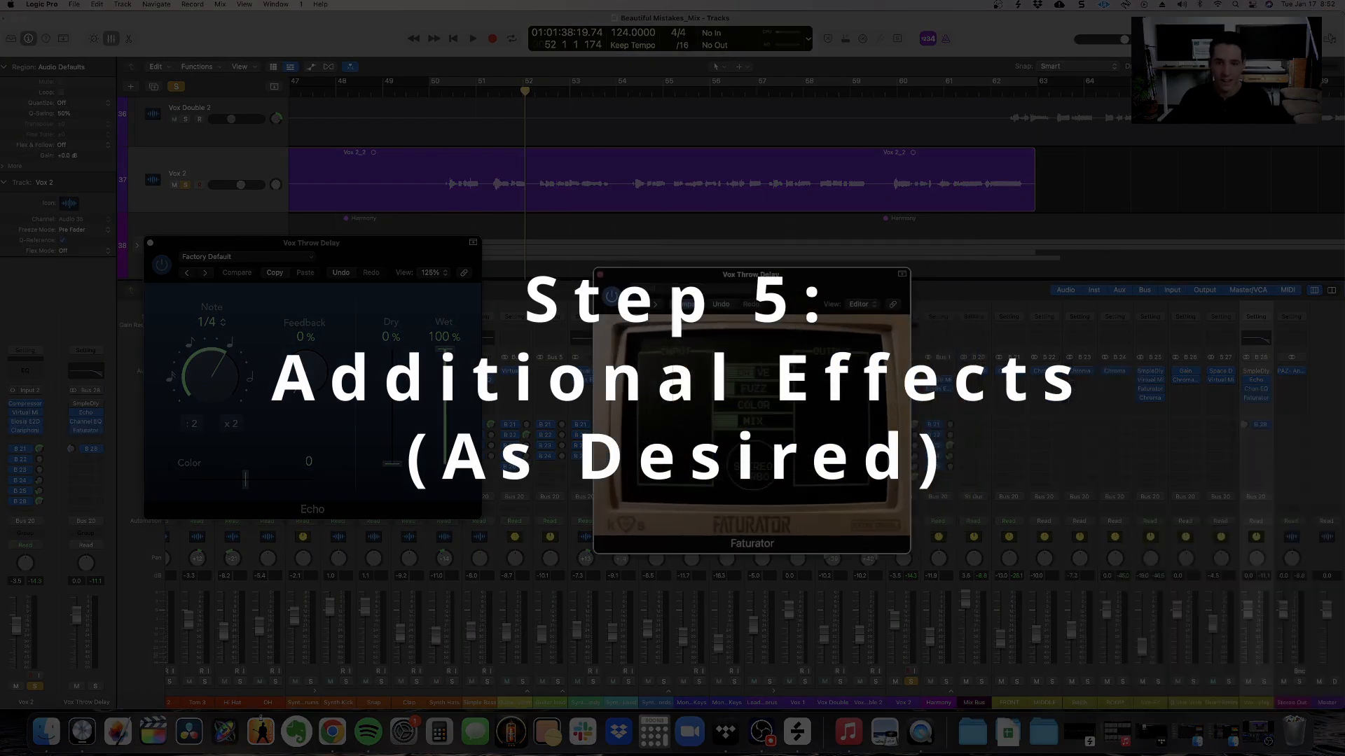
{"action": "left_click_drag", "start_coordinate": [818, 281], "coordinate": [764, 300]}
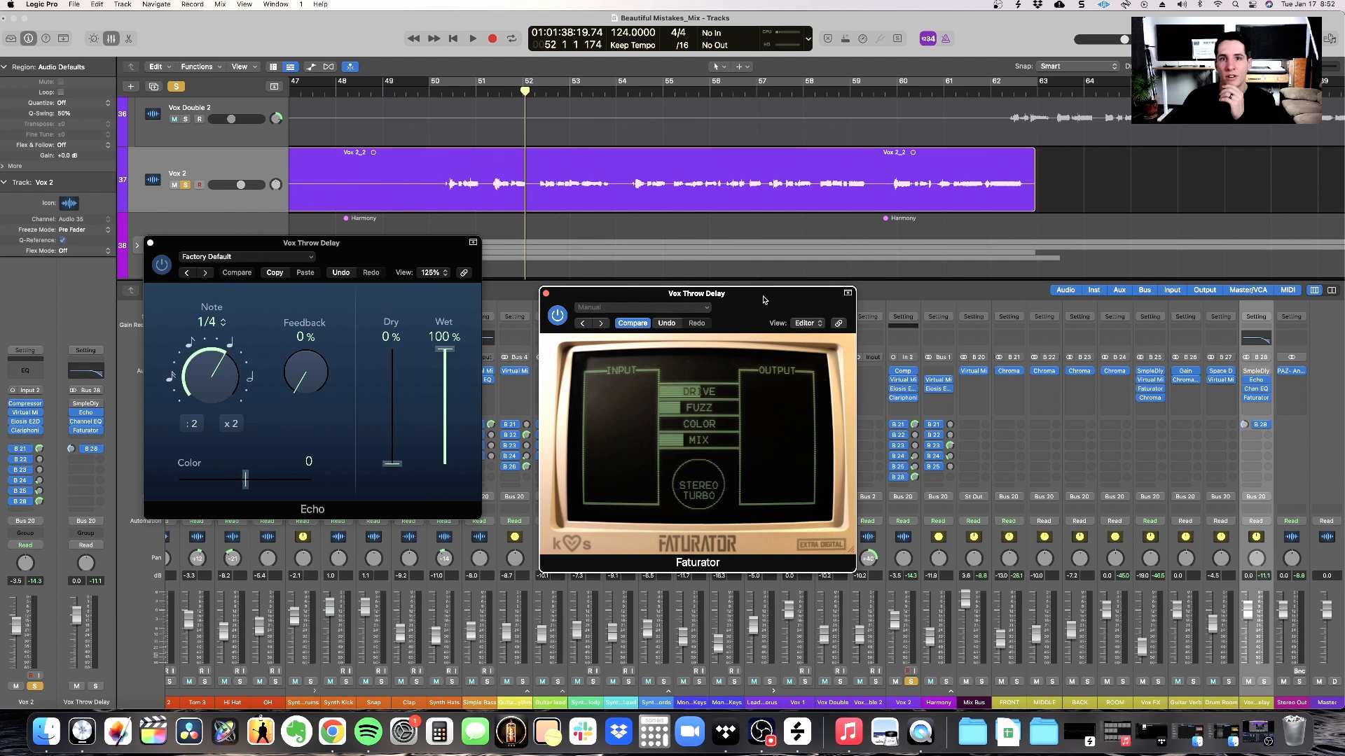
- Lower Faturator's Drive to a small amount and reposition its window clear of Echo
{"action": "left_click_drag", "start_coordinate": [715, 394], "coordinate": [697, 396]}
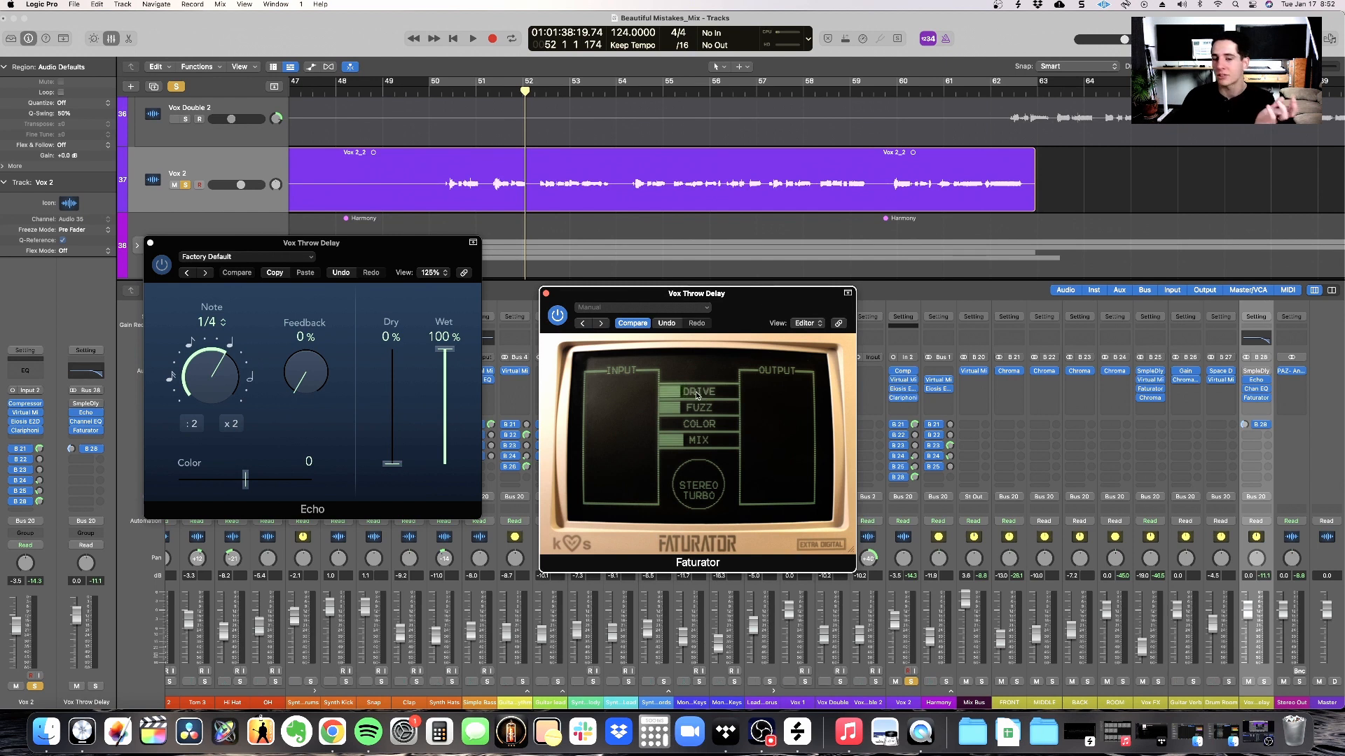
{"action": "left_click_drag", "start_coordinate": [696, 396], "coordinate": [701, 409]}
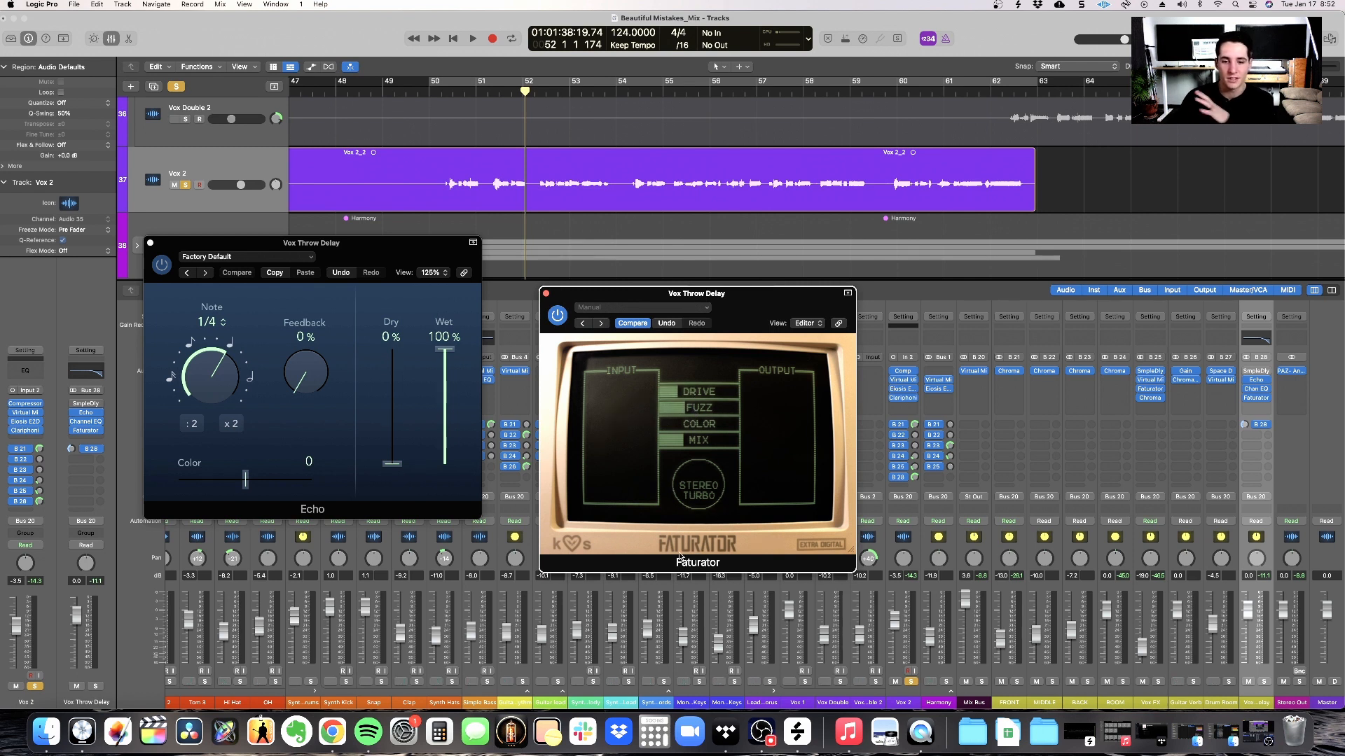
{"action": "left_click_drag", "start_coordinate": [746, 311], "coordinate": [690, 260]}
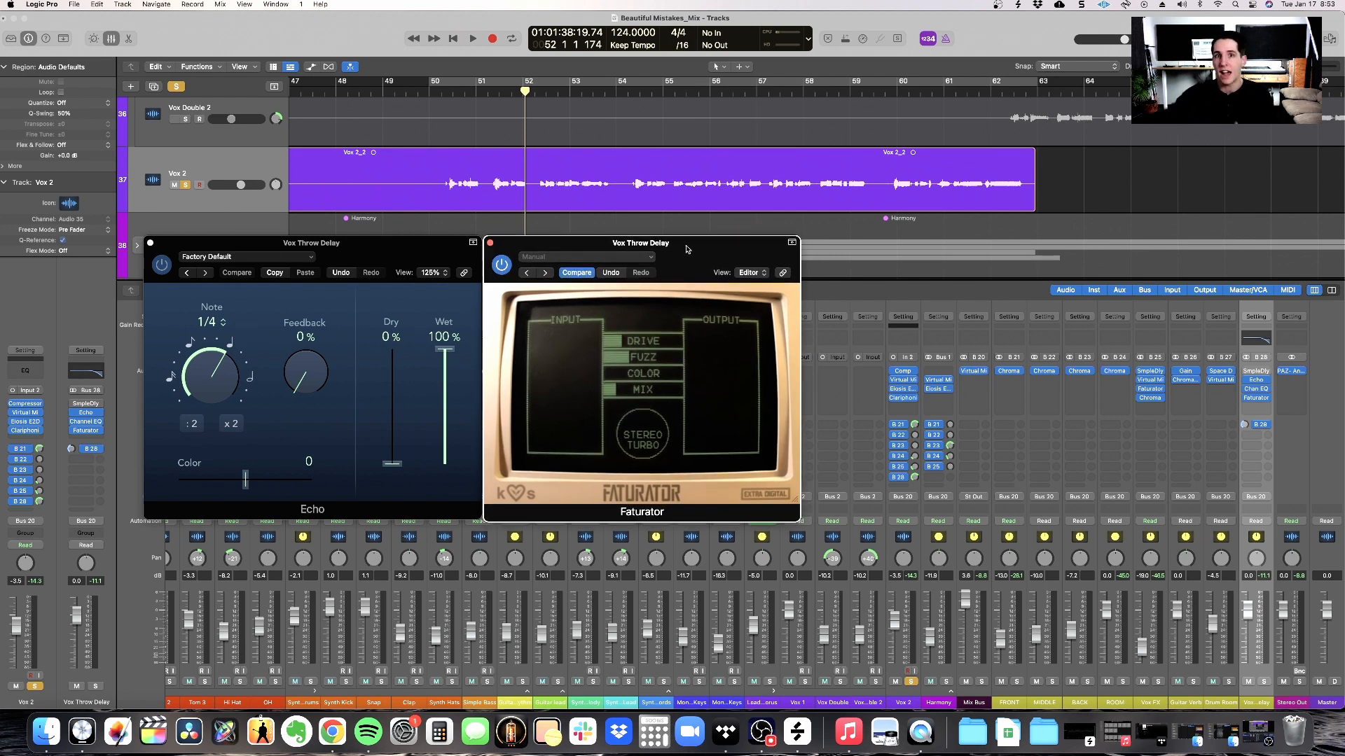
{"action": "left_click_drag", "start_coordinate": [686, 249], "coordinate": [740, 262]}
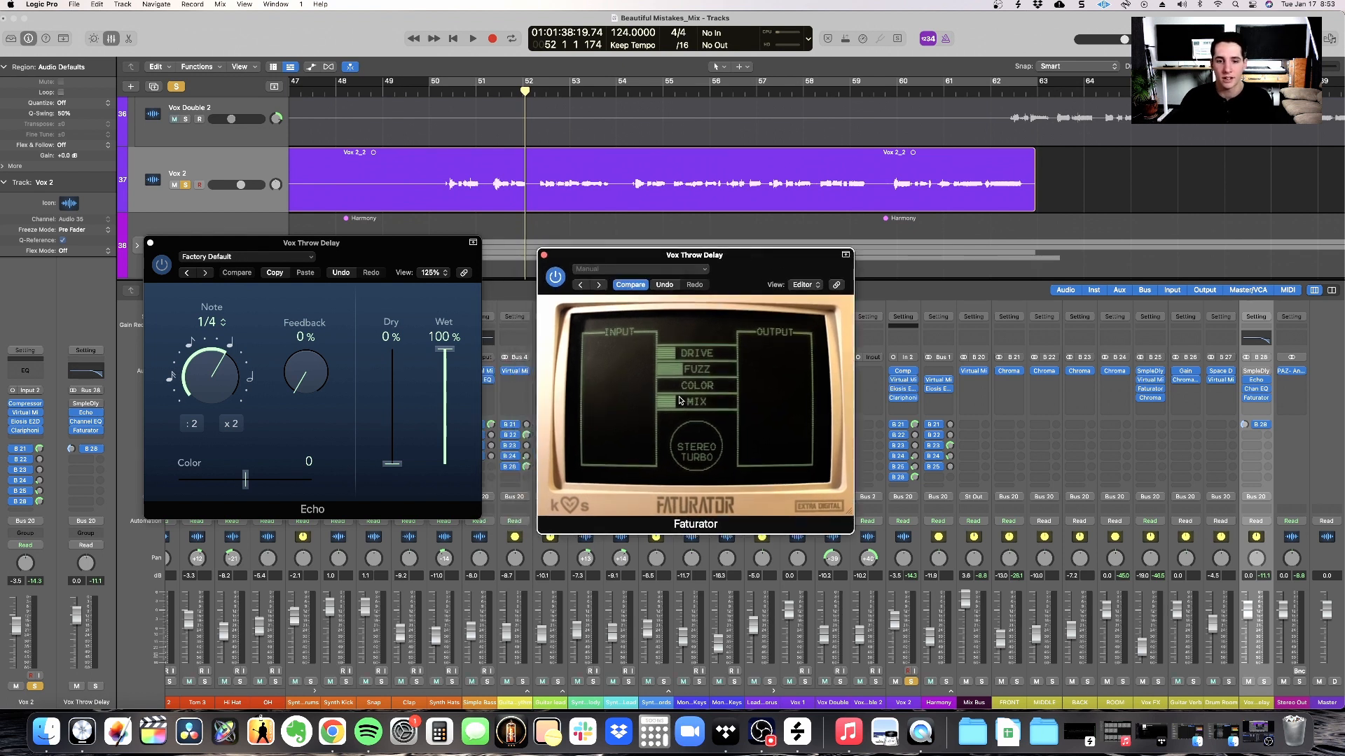
{"action": "left_click_drag", "start_coordinate": [731, 273], "coordinate": [731, 281]}
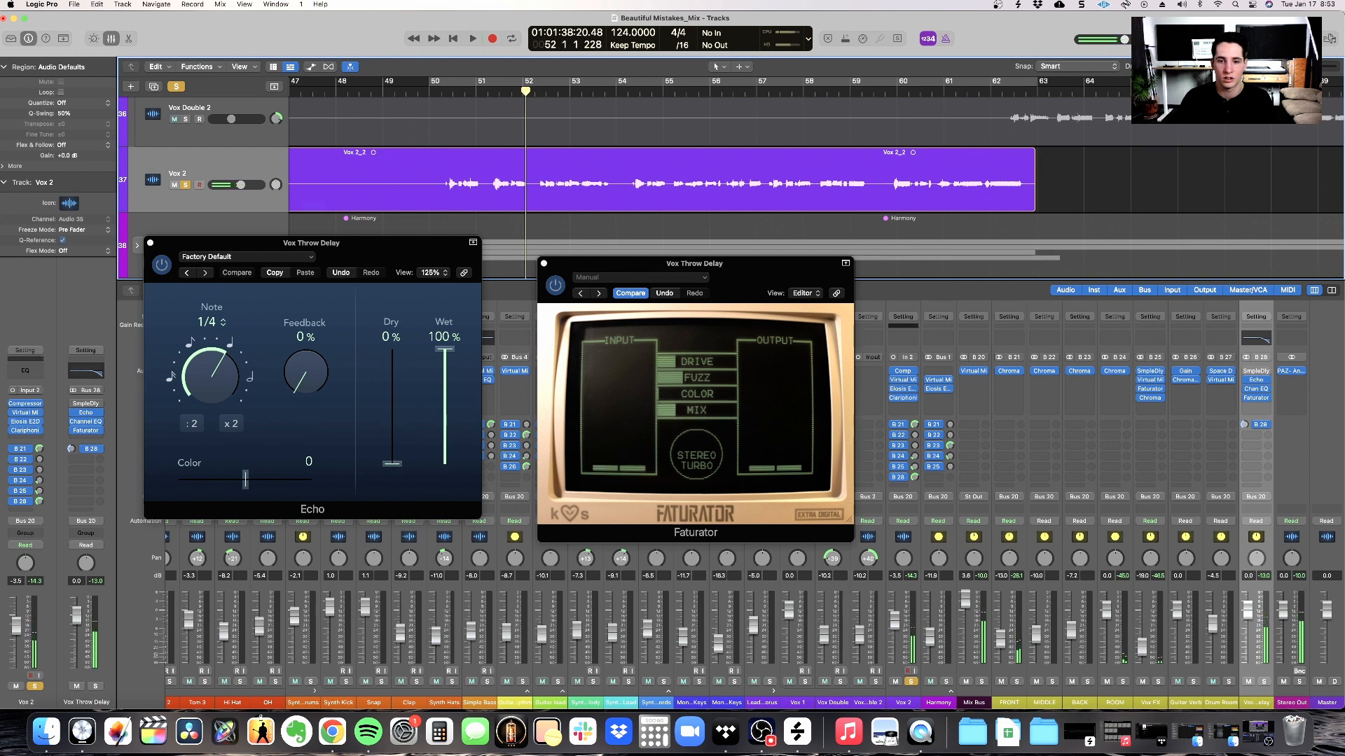
- Raise Faturator's Color to full and set a short cycle range around bar 52 to play the vocal through it
{"action": "left_click", "coordinate": [724, 442]}
{"action": "left_click_drag", "start_coordinate": [666, 395], "coordinate": [737, 395]}
{"action": "double_click", "coordinate": [511, 86]}
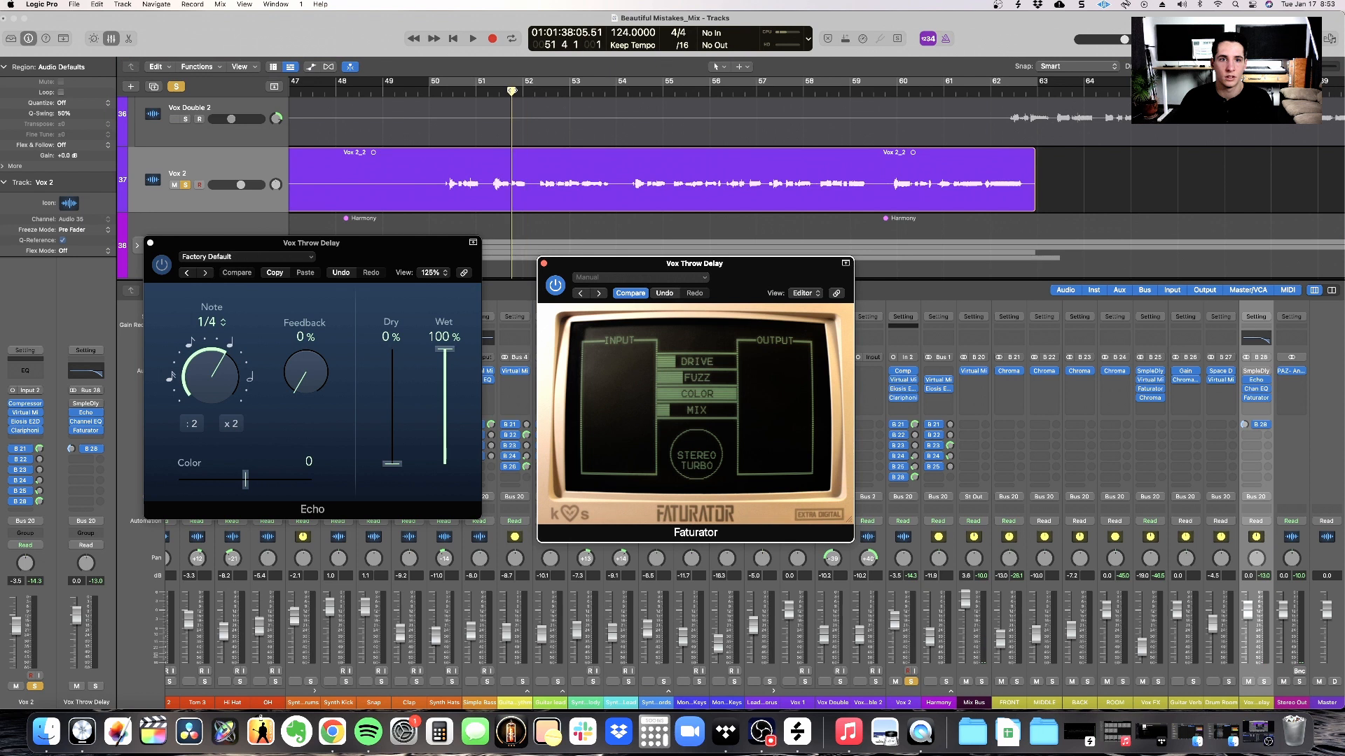
{"action": "mouse_move", "coordinate": [511, 86]}
{"action": "left_mouse_down"}
{"action": "mouse_move", "coordinate": [546, 82]}
{"action": "mouse_move", "coordinate": [518, 81]}
{"action": "left_mouse_up"}
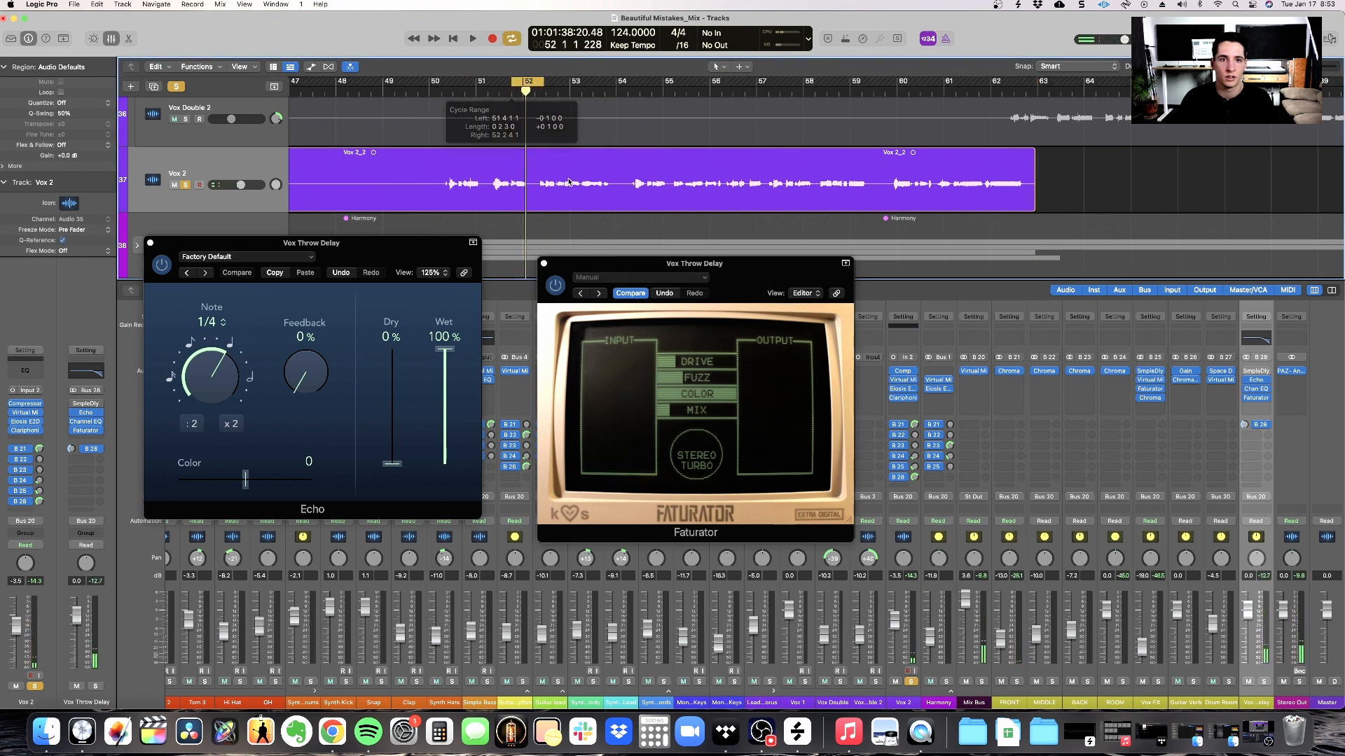
{"action": "key", "text": "space"}
{"action": "key", "text": "space"}
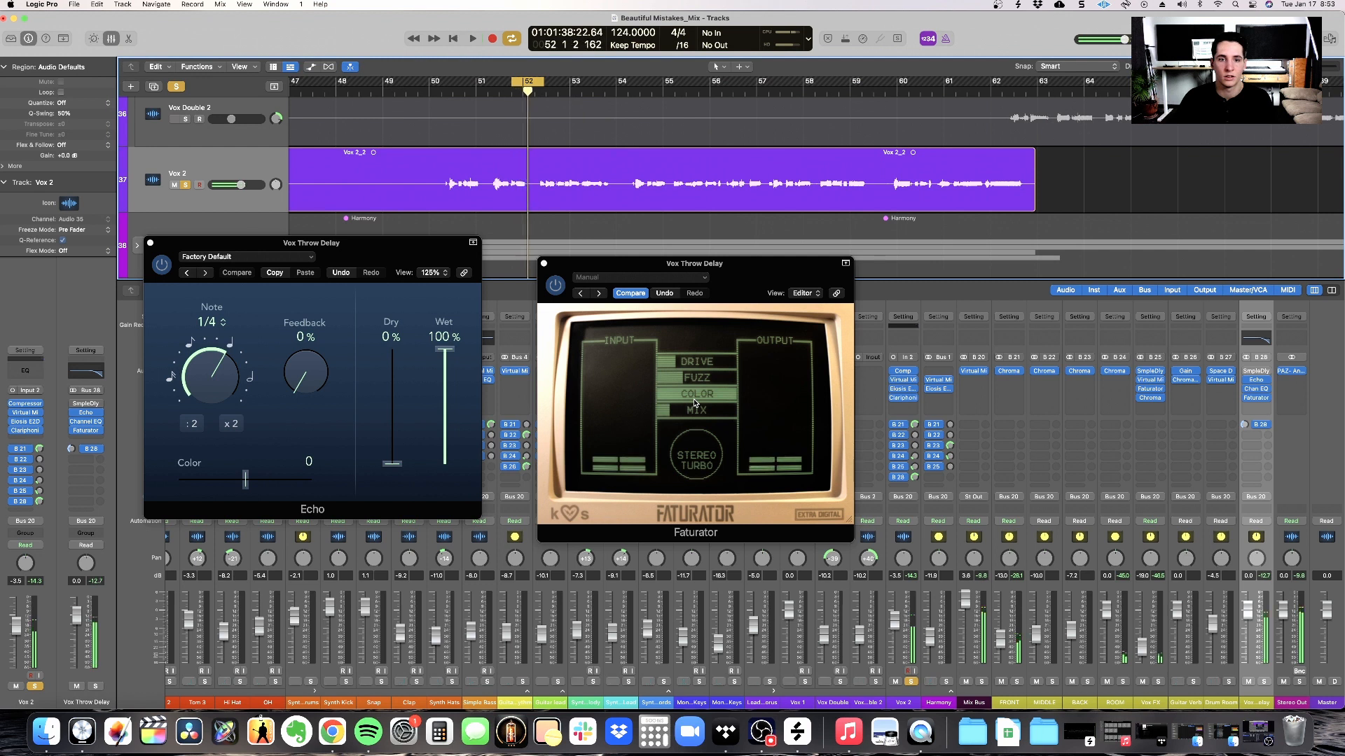
- Reduce Faturator's Color to a small amount and replay the vocal around bar 52 to check the saturated repeats
{"action": "left_click_drag", "start_coordinate": [692, 407], "coordinate": [693, 459]}
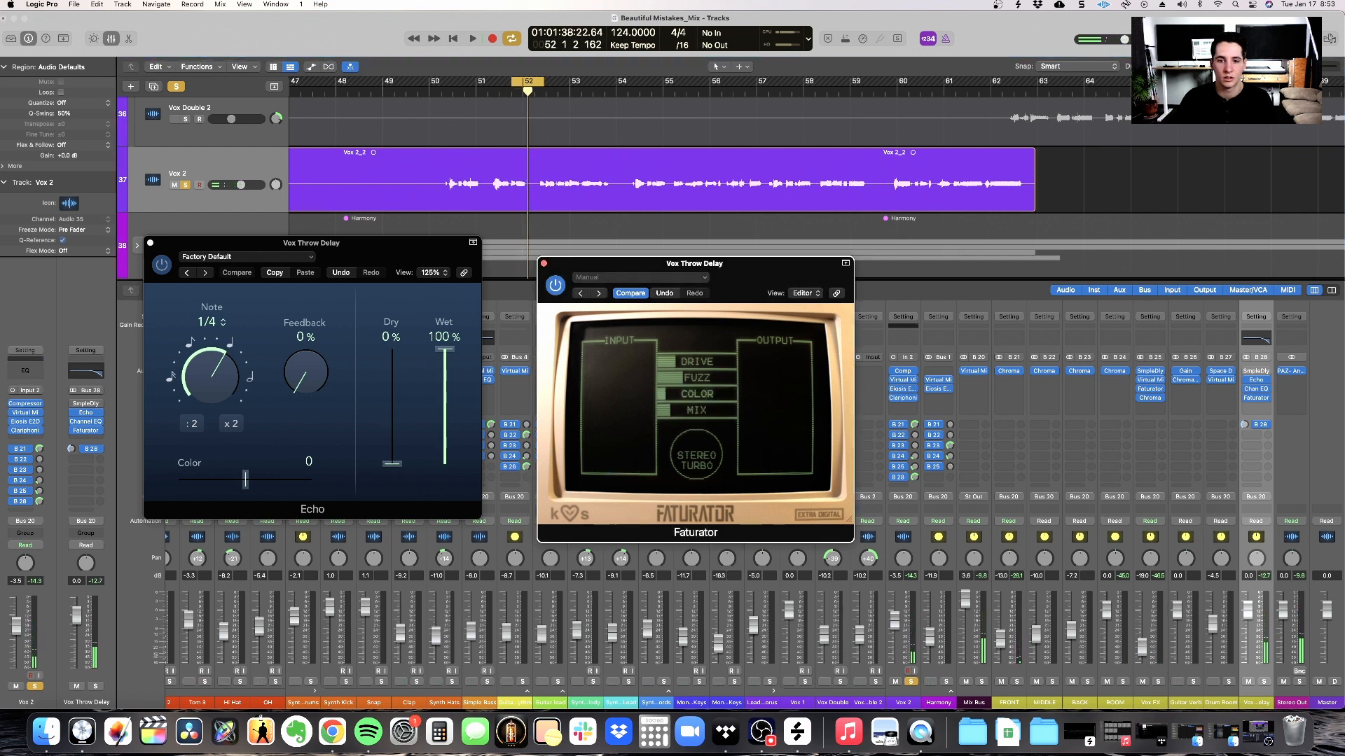
{"action": "key", "text": "space"}
{"action": "key", "text": "space"}
{"action": "key", "text": "space"}
{"action": "key", "text": "space"}
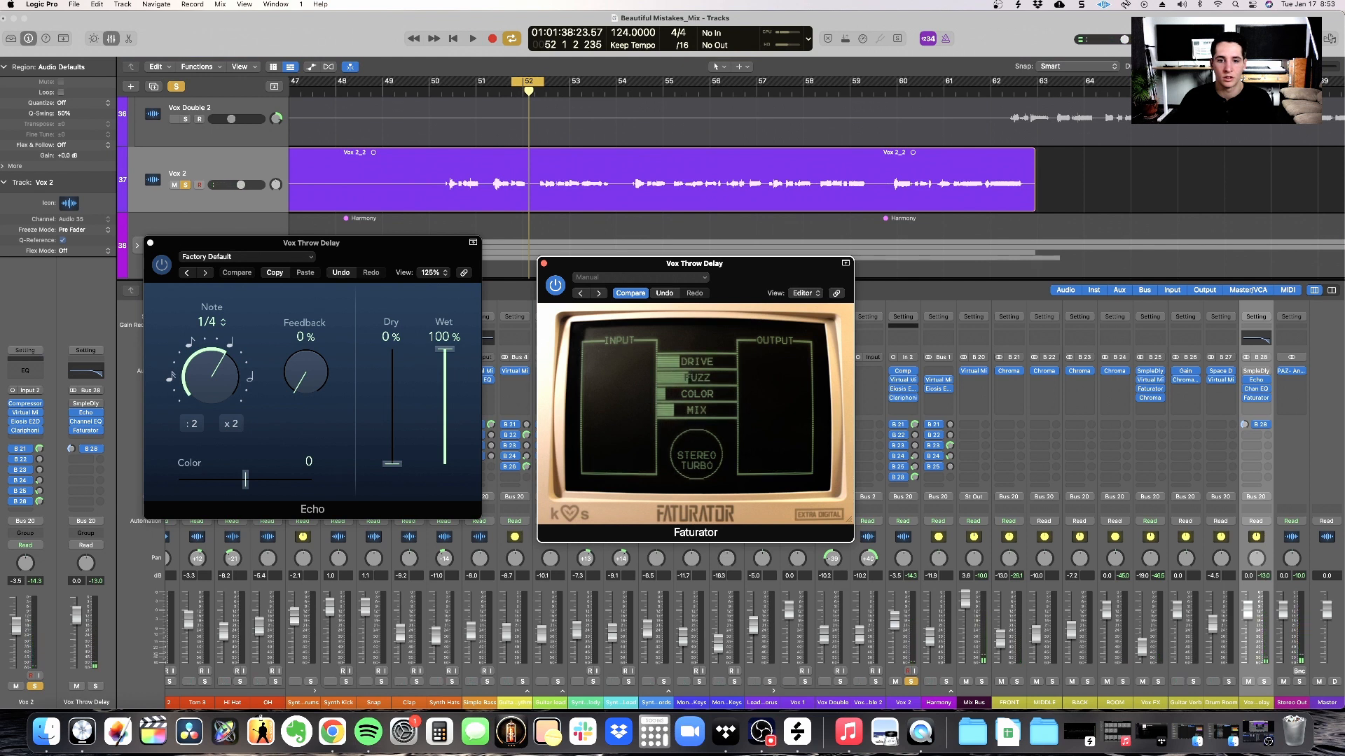
{"action": "key", "text": "space"}
{"action": "key", "text": "space"}
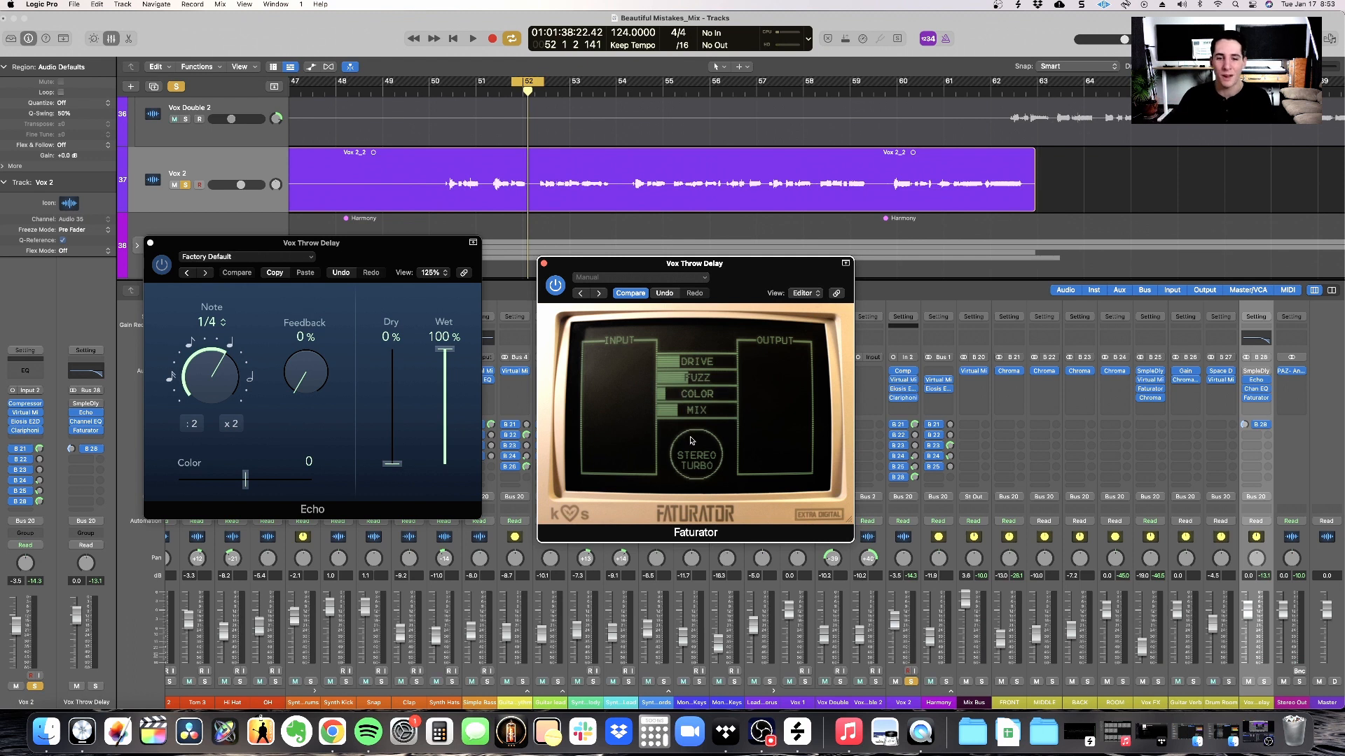
- Shift Faturator down one slot on the Vox Throw Delay channel and insert a Compressor between it and the Channel EQ
{"action": "left_click", "coordinate": [544, 263]}
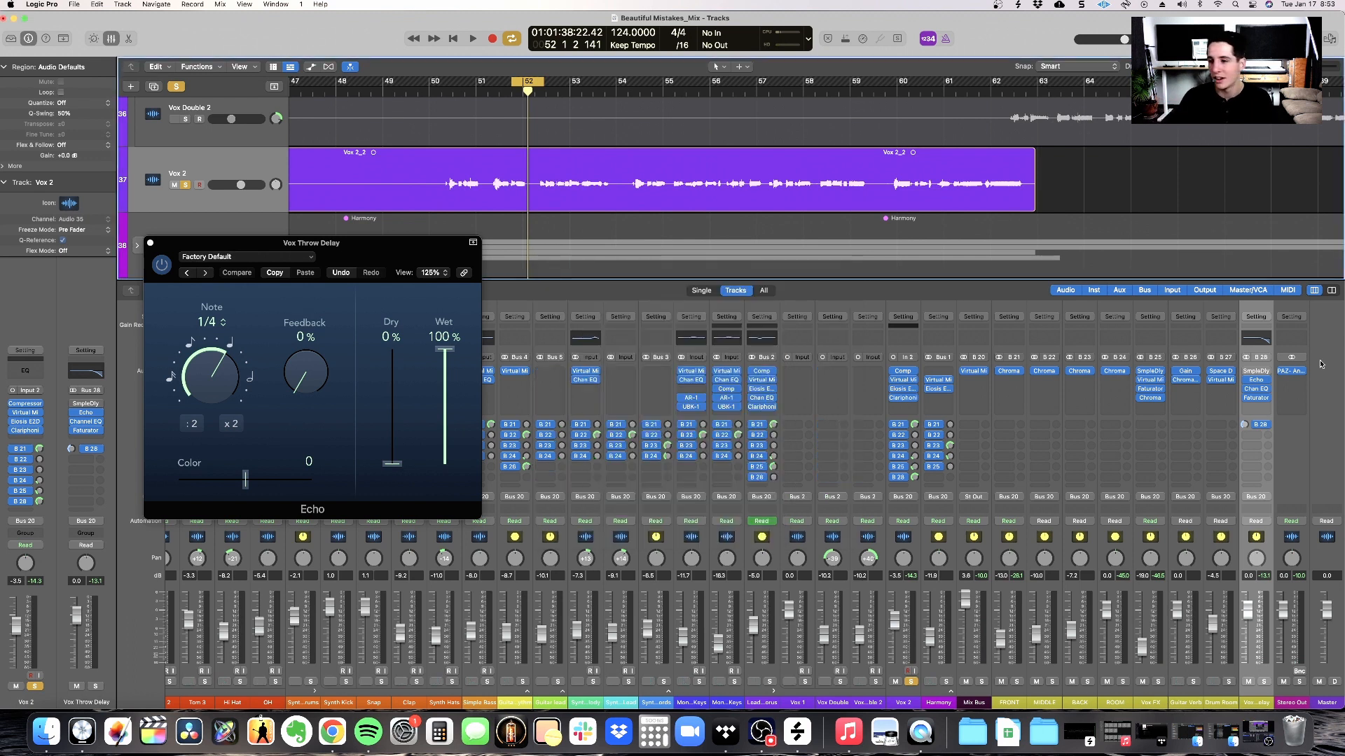
{"action": "left_click_drag", "start_coordinate": [1256, 399], "coordinate": [1257, 410]}
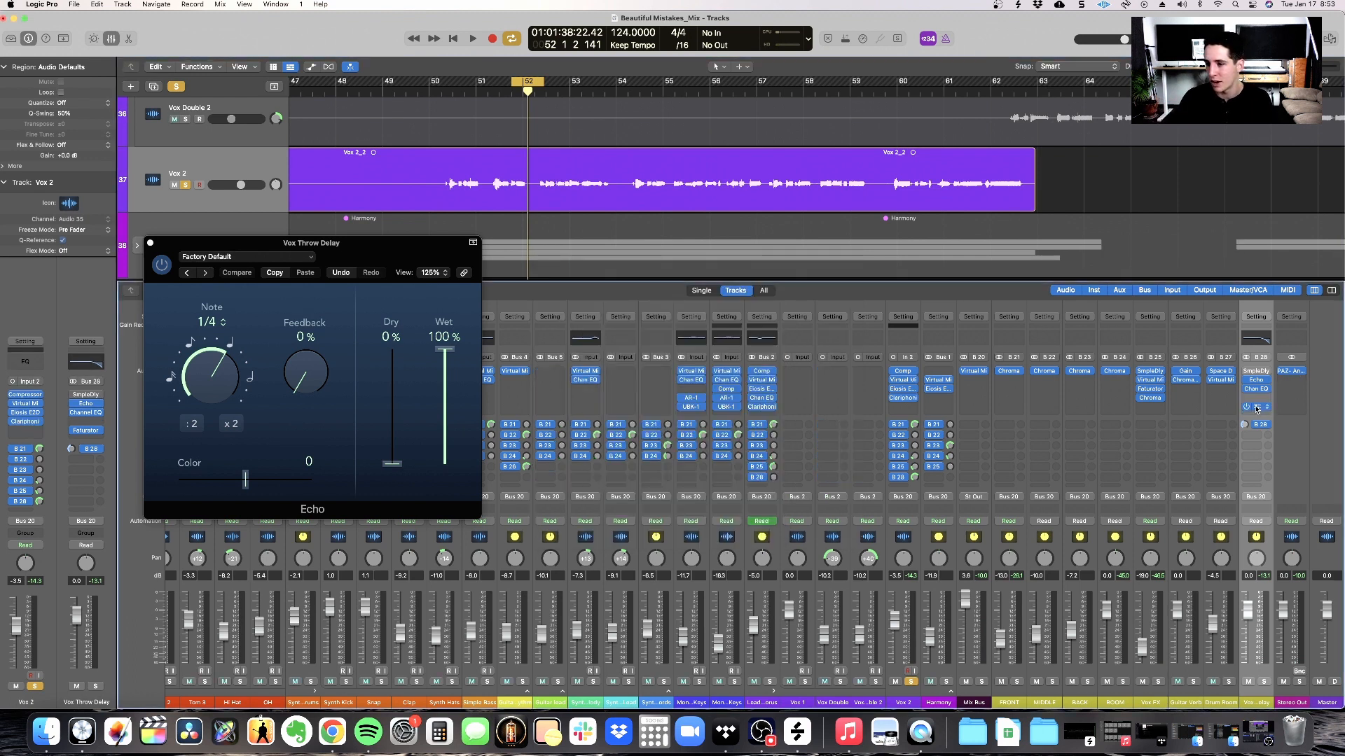
{"action": "left_click", "coordinate": [1256, 408]}
{"action": "mouse_move", "coordinate": [1276, 604]}
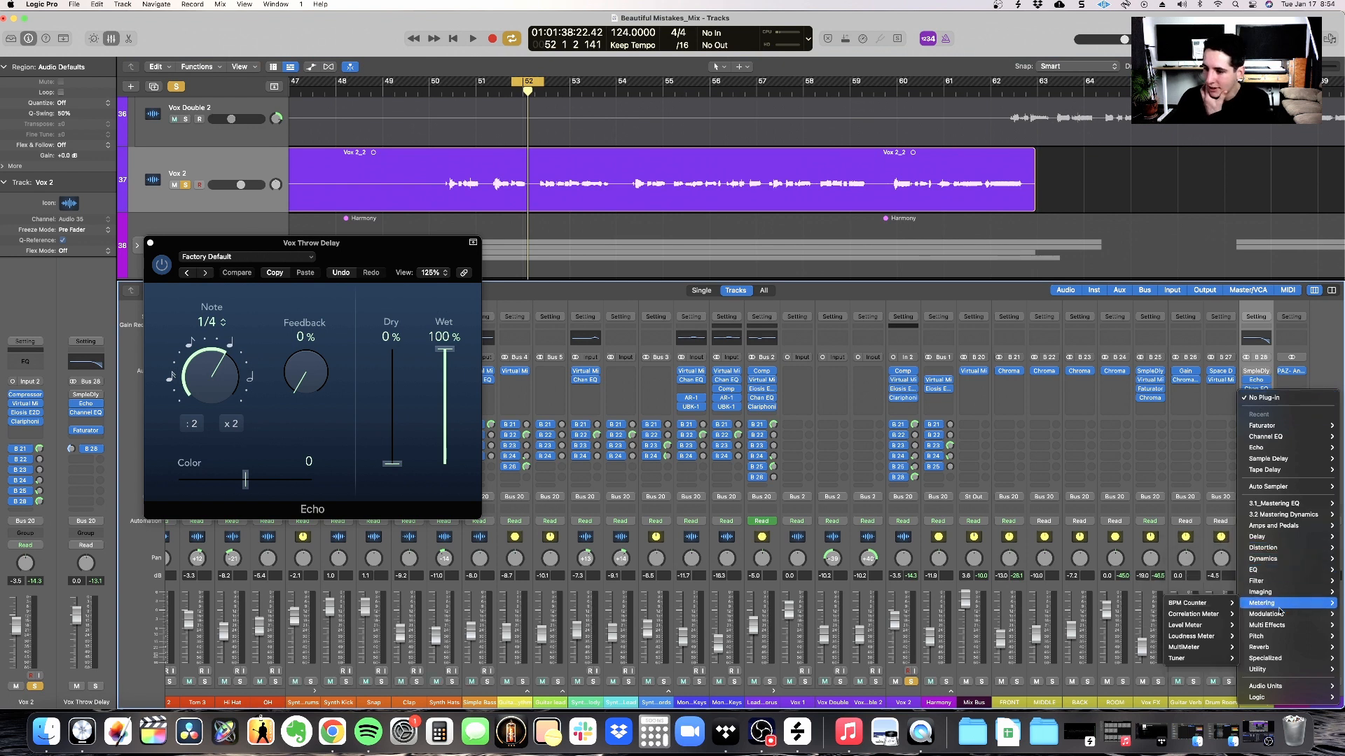
{"action": "mouse_move", "coordinate": [1263, 559]}
{"action": "left_click", "coordinate": [1187, 571]}
- Set the Compressor's Release to 100 ms and turn off its Auto Gain, with its window placed beside Echo
{"action": "left_click_drag", "start_coordinate": [659, 146], "coordinate": [805, 253]}
{"action": "left_click_drag", "start_coordinate": [804, 575], "coordinate": [804, 568]}
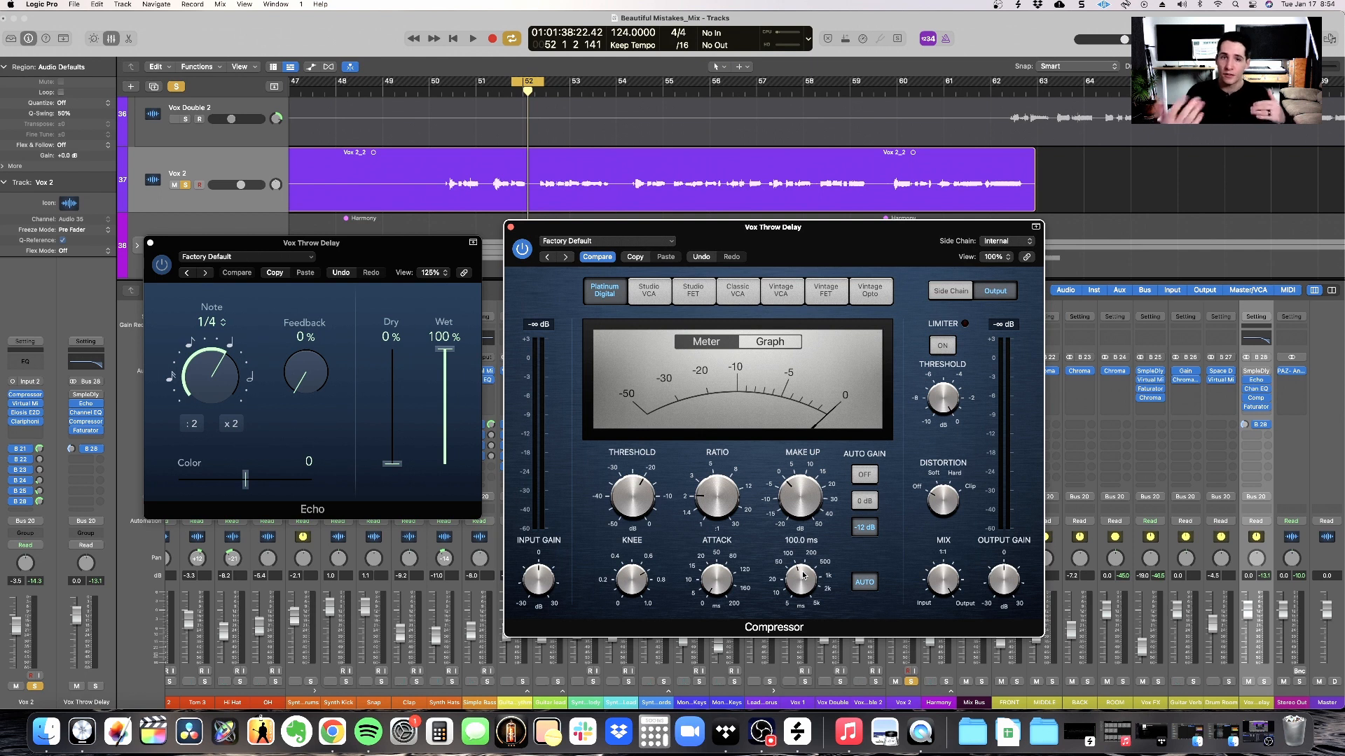
{"action": "left_click", "coordinate": [865, 474]}
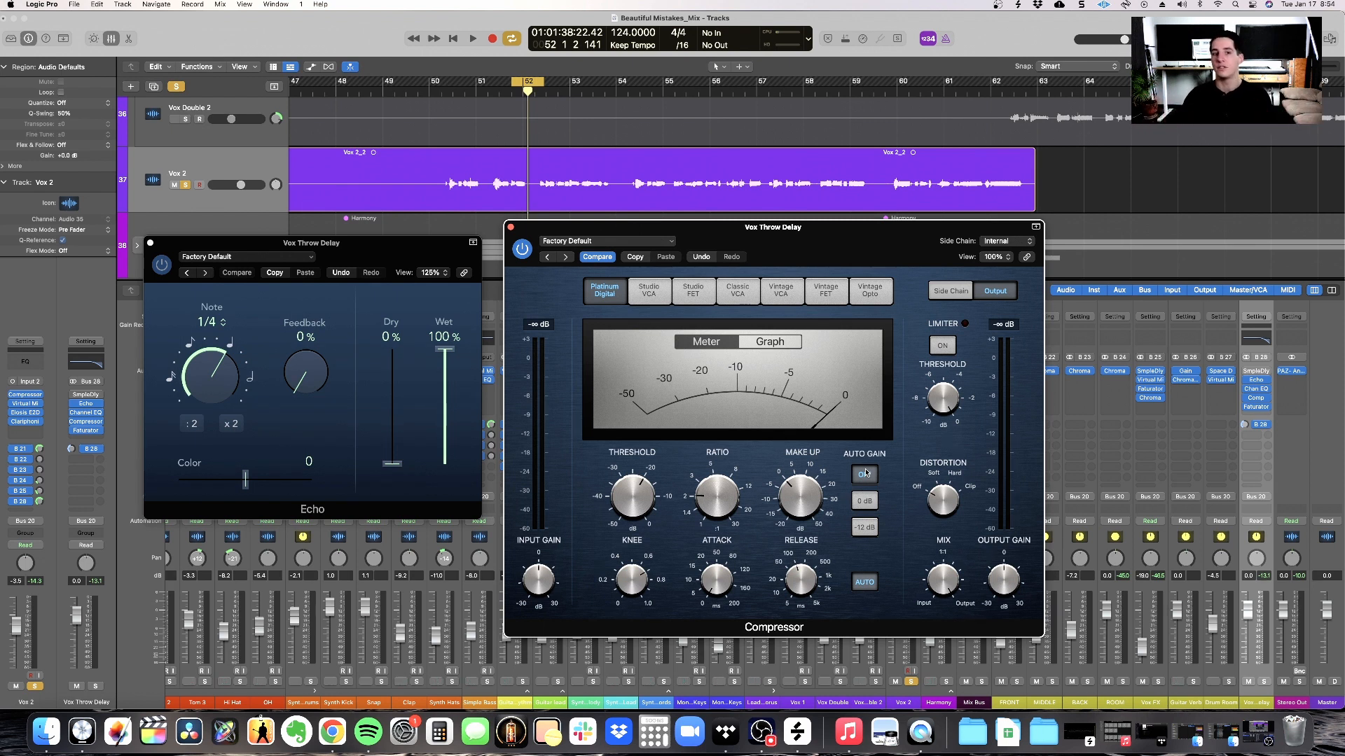
- Extend the cycle range back to bar 50 and reset Vox 2's Bus 28 send to its default level
{"action": "left_click_drag", "start_coordinate": [512, 81], "coordinate": [428, 82]}
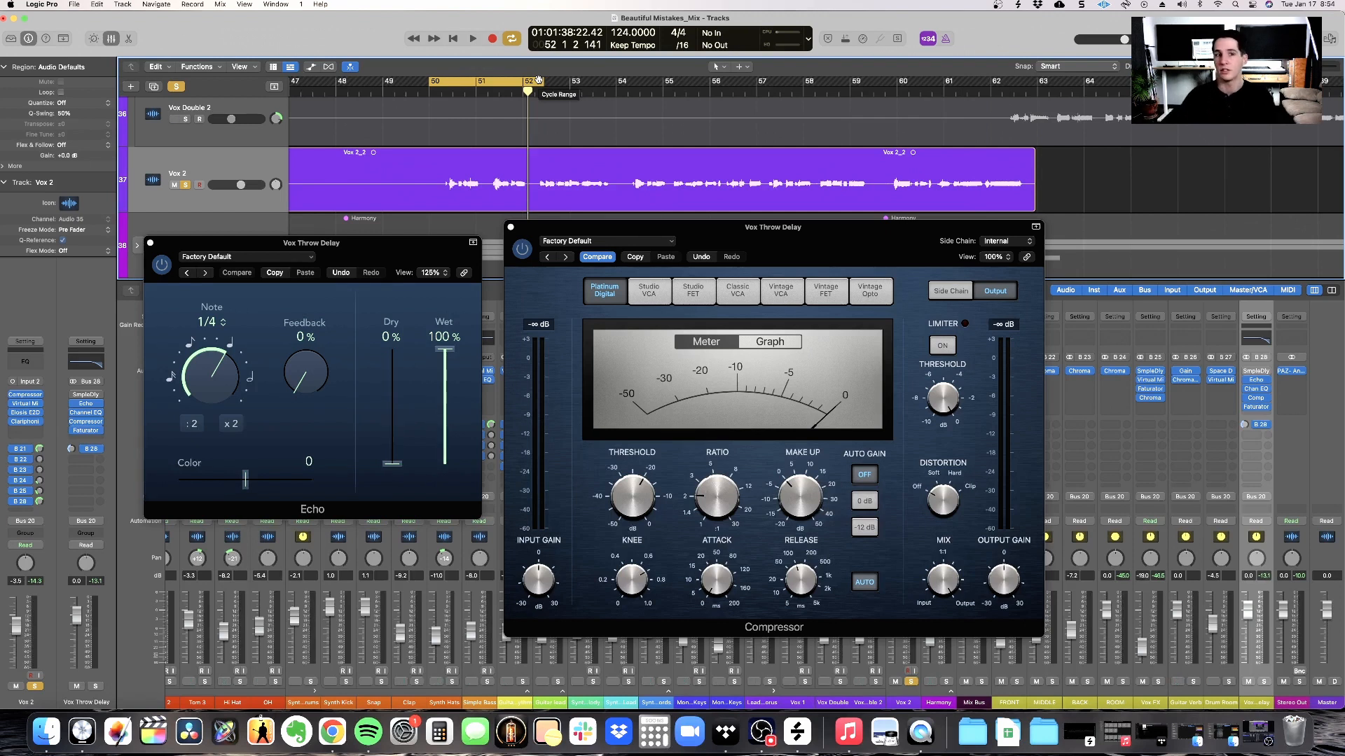
{"action": "mouse_move", "coordinate": [763, 248]}
{"action": "left_mouse_down"}
{"action": "mouse_move", "coordinate": [781, 243]}
{"action": "mouse_move", "coordinate": [742, 263]}
{"action": "mouse_move", "coordinate": [778, 245]}
{"action": "left_mouse_up"}
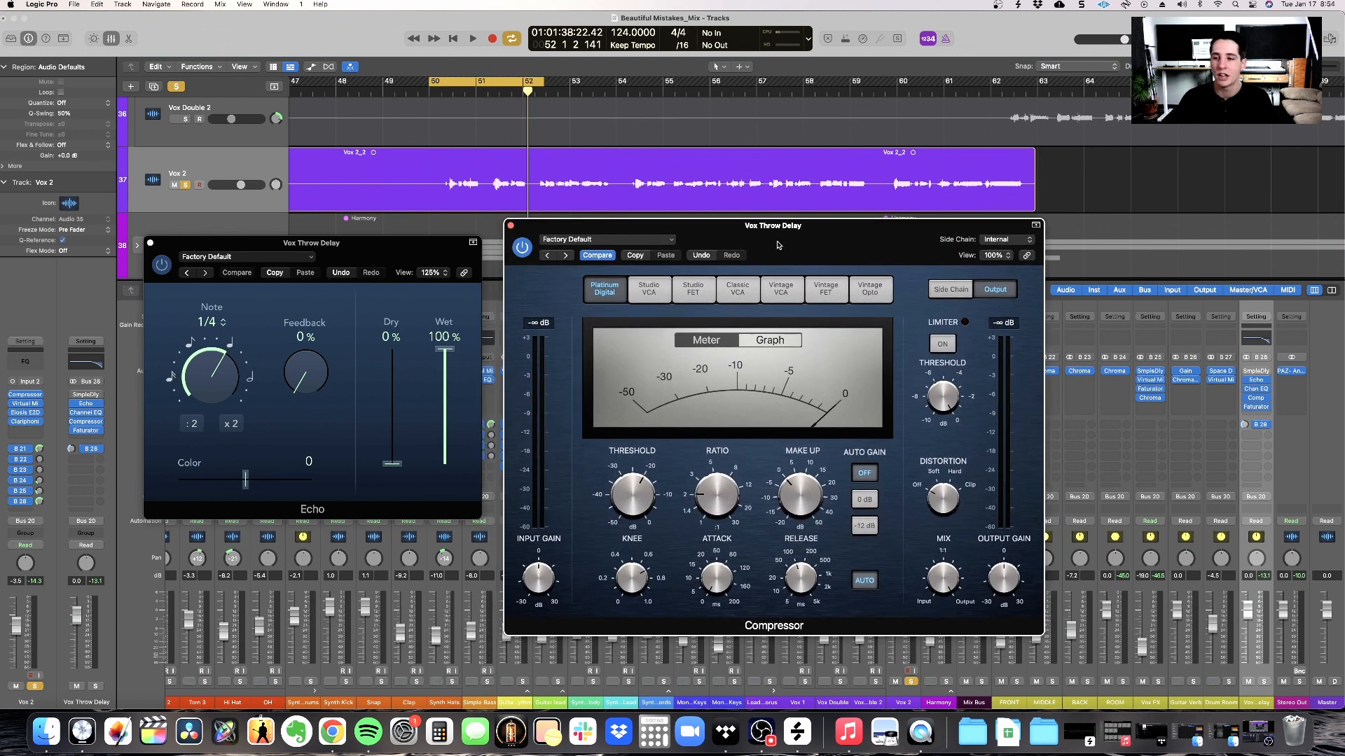
{"action": "left_click_drag", "start_coordinate": [778, 245], "coordinate": [952, 252]}
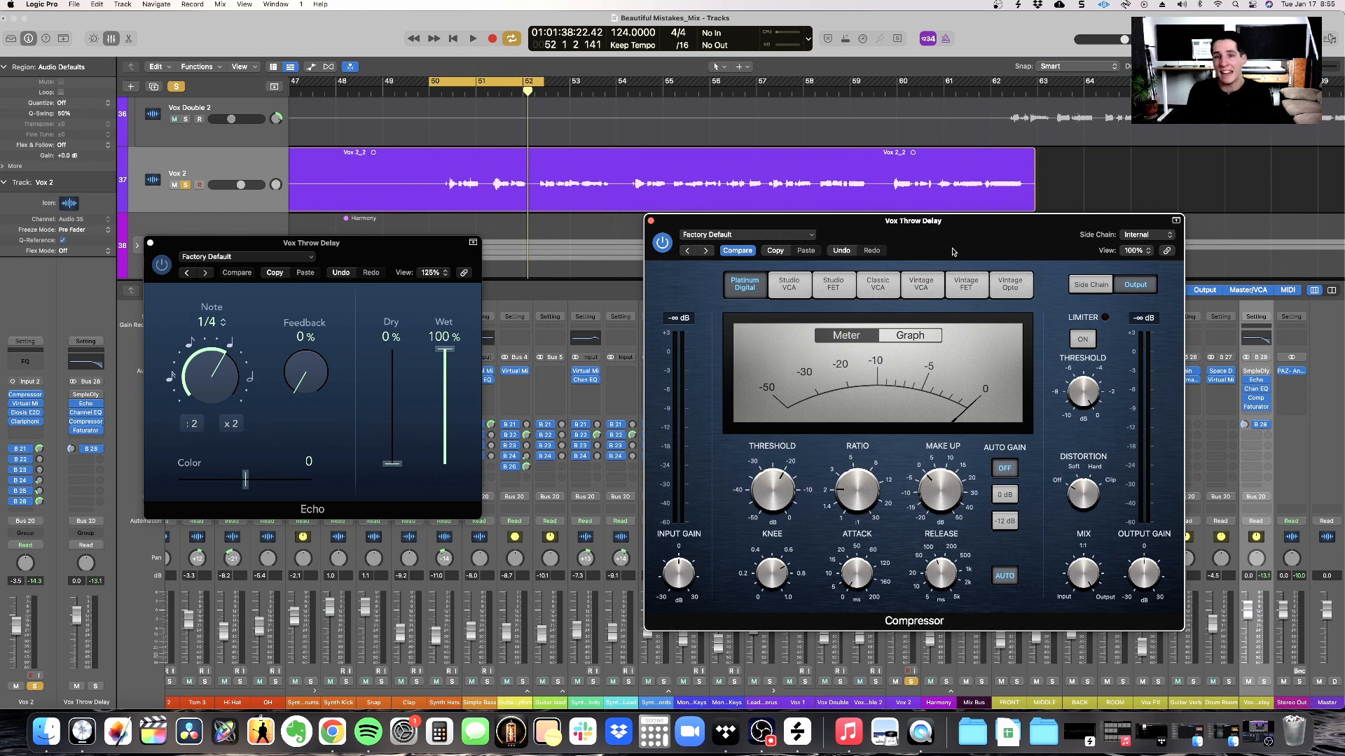
{"action": "left_click_drag", "start_coordinate": [952, 252], "coordinate": [419, 197]}
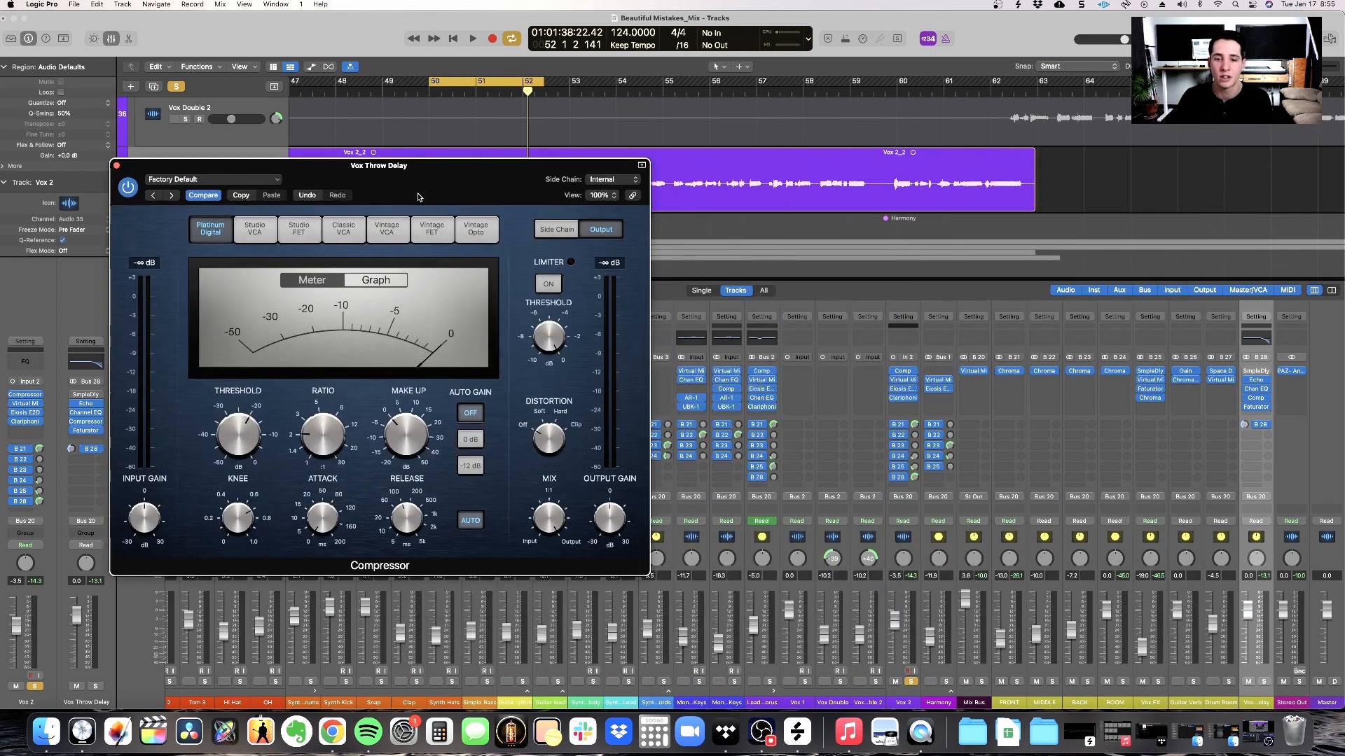
{"action": "left_click_drag", "start_coordinate": [913, 478], "coordinate": [914, 485]}
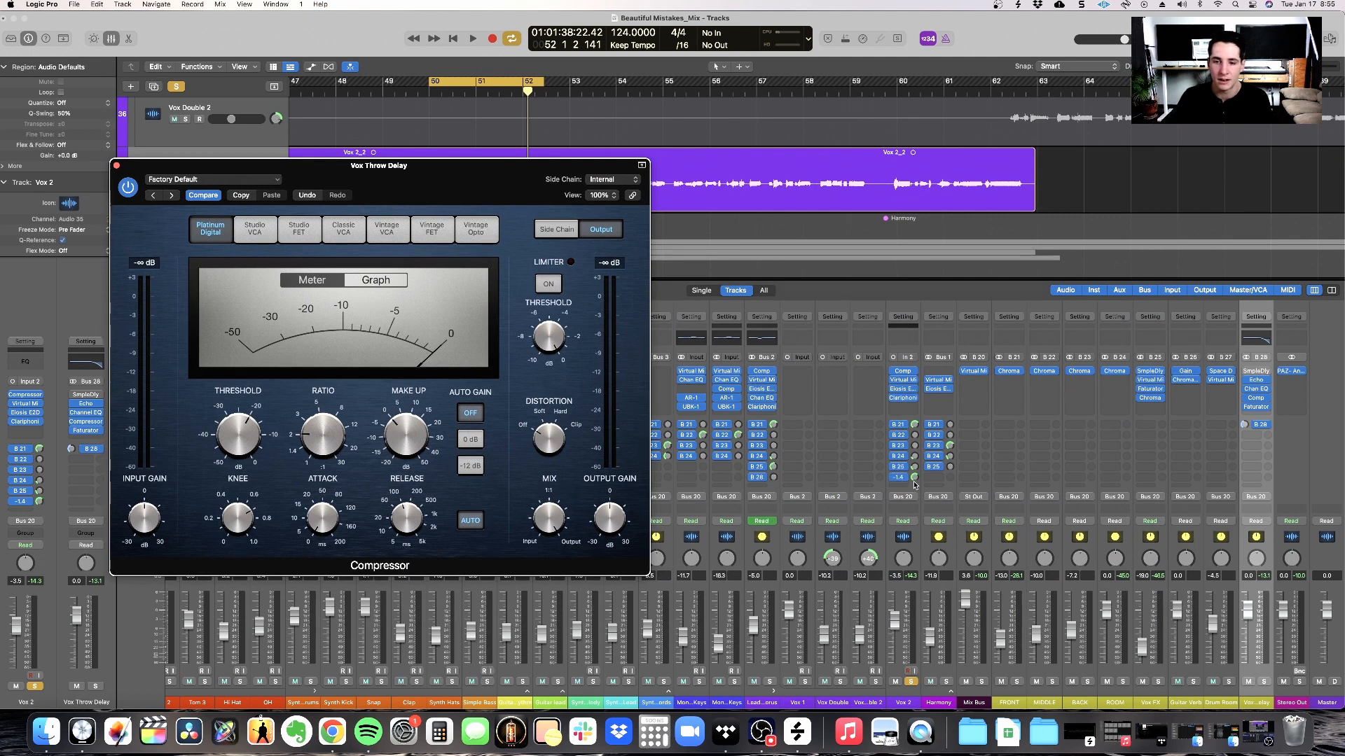
{"action": "left_click", "coordinate": [914, 477], "text": "alt"}
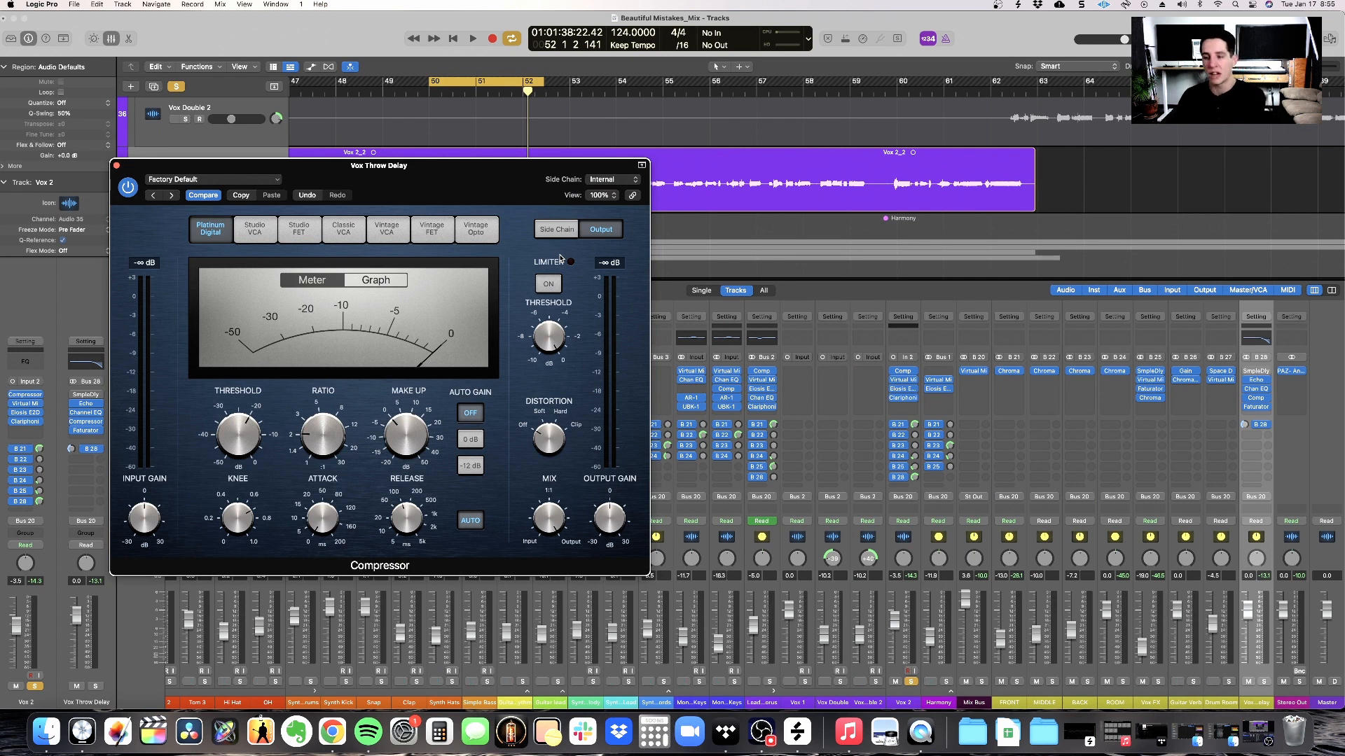
- Raise the Compressor's Ratio to 8.0:1 and lower its Threshold while the vocal plays
{"action": "left_click_drag", "start_coordinate": [449, 185], "coordinate": [824, 263]}
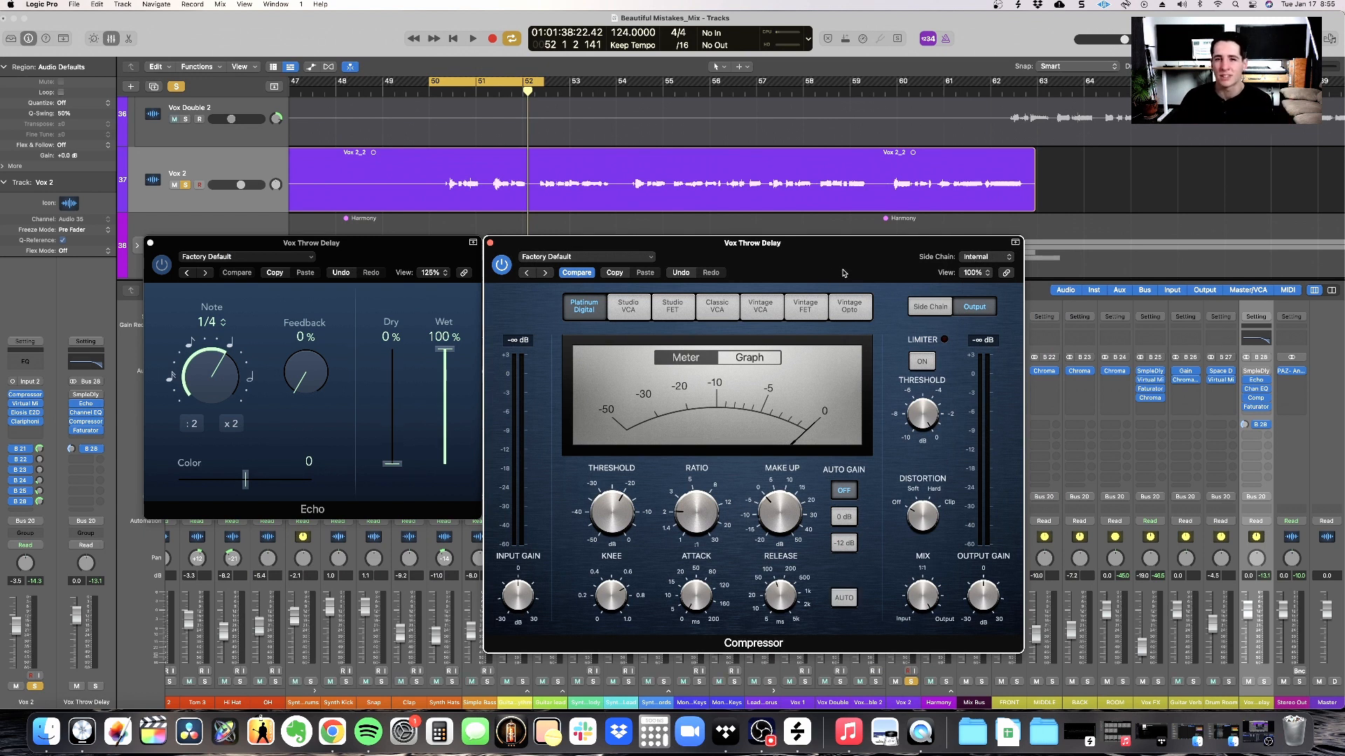
{"action": "left_click_drag", "start_coordinate": [700, 508], "coordinate": [699, 469]}
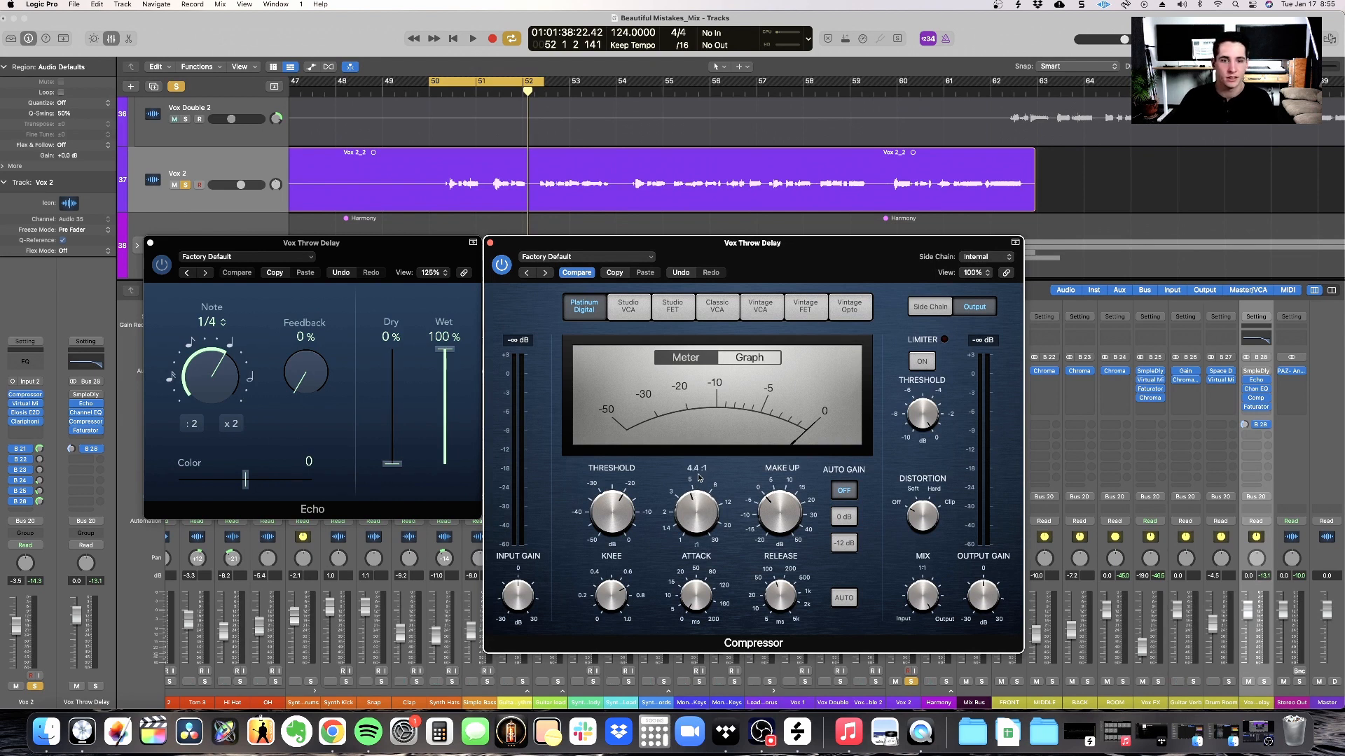
{"action": "left_click_drag", "start_coordinate": [698, 515], "coordinate": [705, 488]}
{"action": "key", "text": "space"}
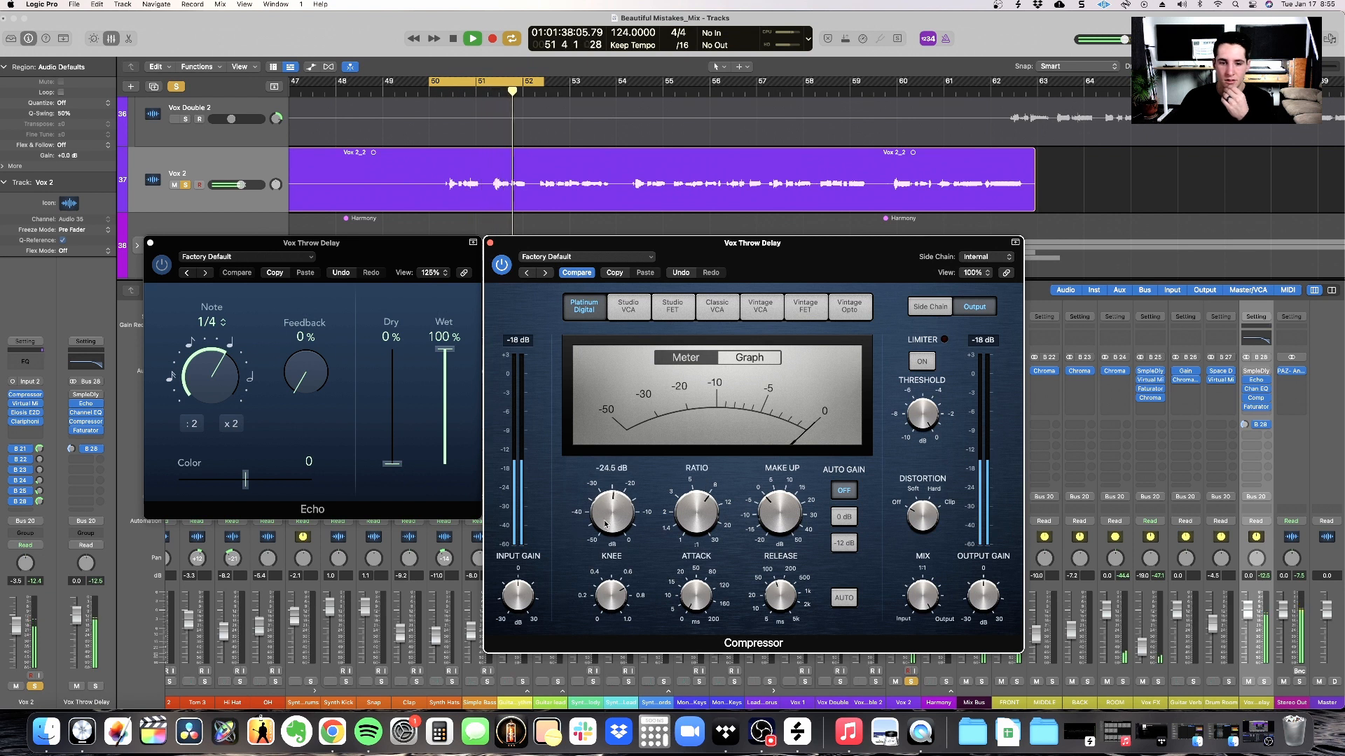
{"action": "left_click_drag", "start_coordinate": [605, 524], "coordinate": [607, 529]}
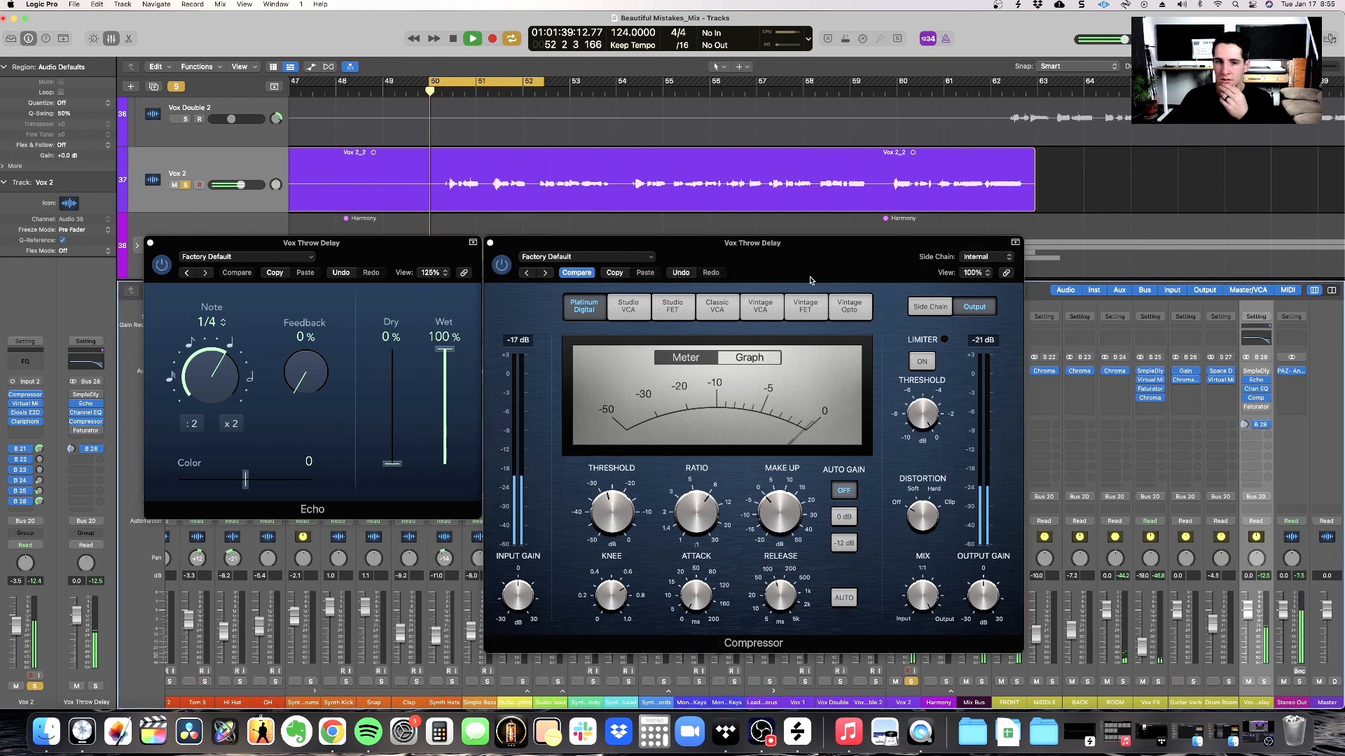
- Lower the Compressor's Ratio and set its Release to 48 ms while auditioning the repeats from bar 50
{"action": "left_click_drag", "start_coordinate": [811, 260], "coordinate": [810, 246]}
{"action": "mouse_move", "coordinate": [697, 511]}
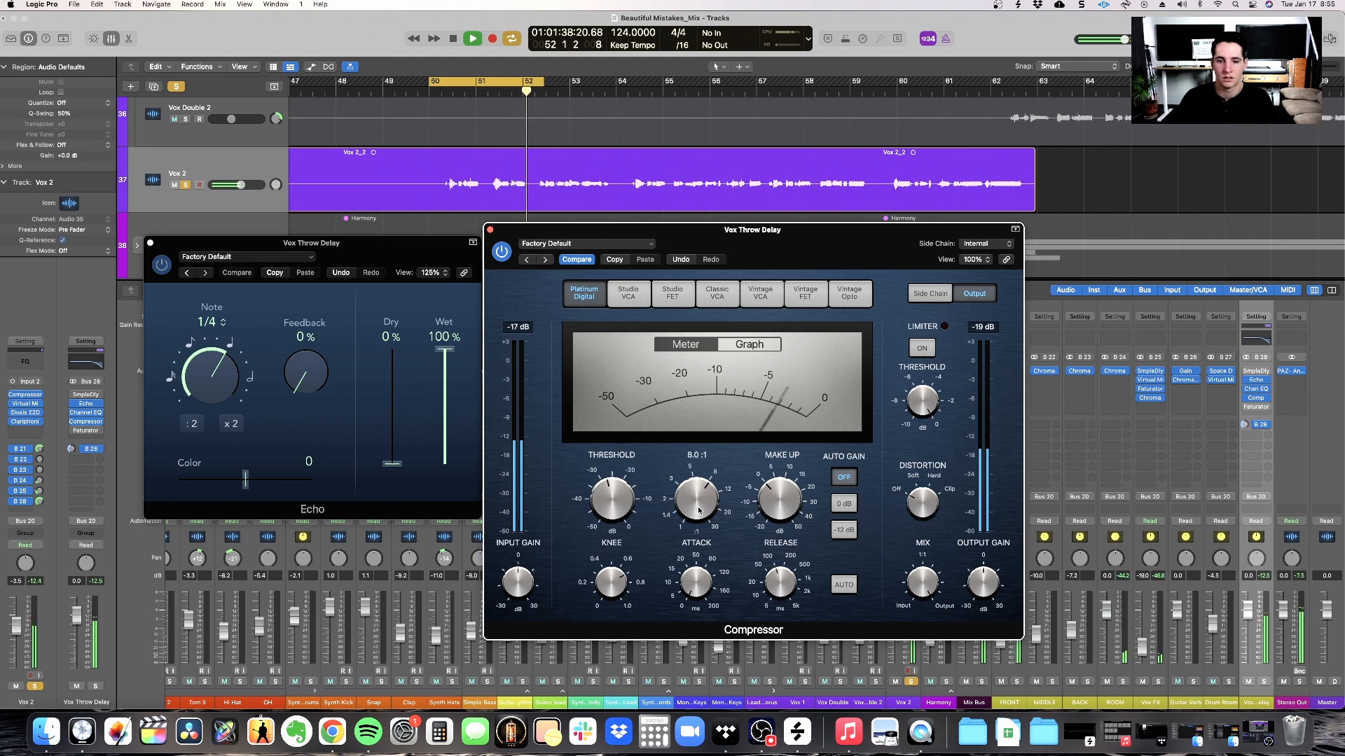
{"action": "left_click_drag", "start_coordinate": [698, 511], "coordinate": [698, 535]}
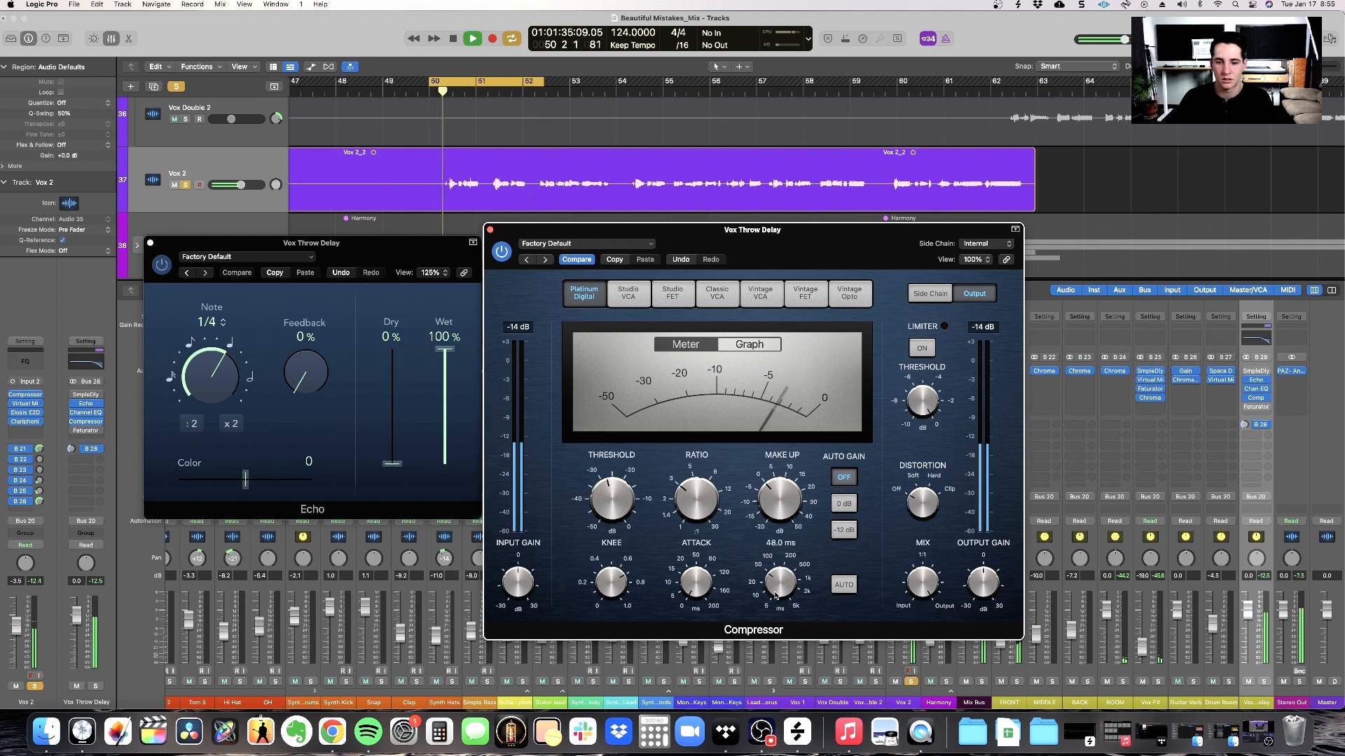
{"action": "key", "text": "space"}
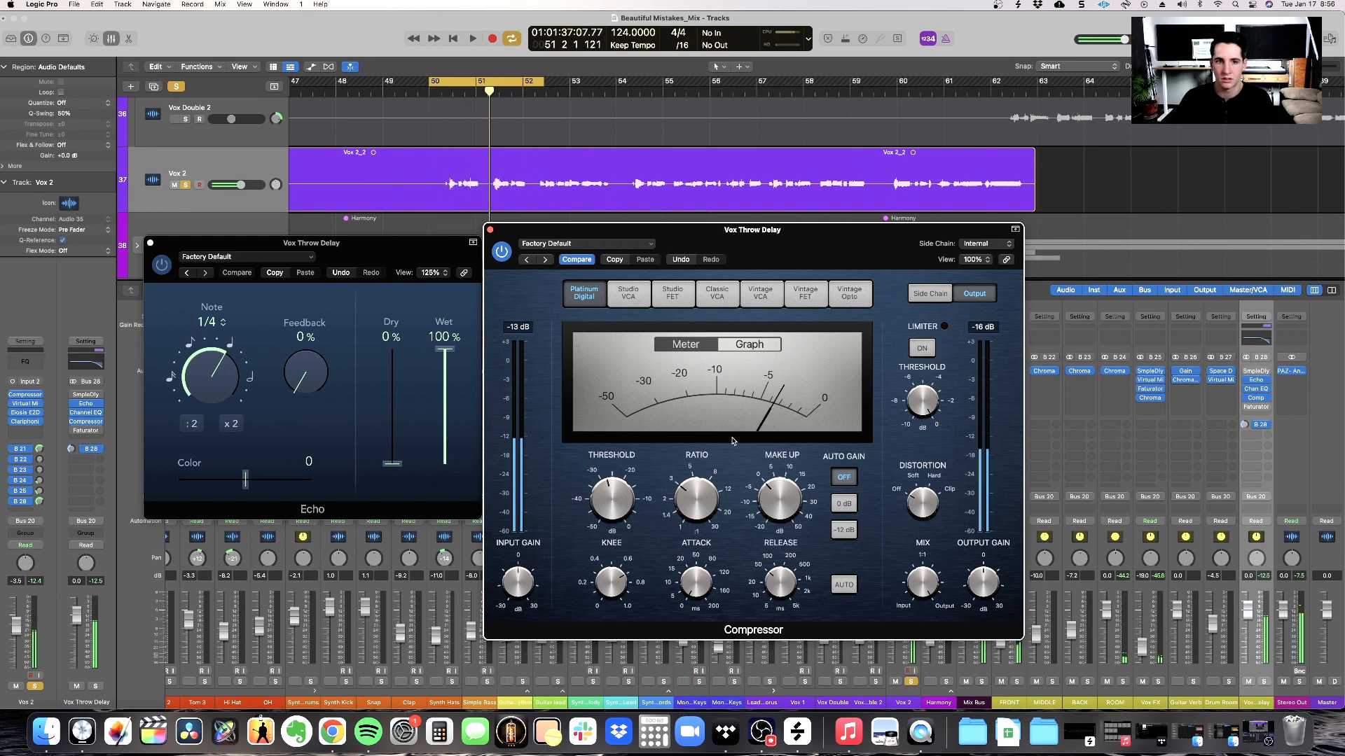
{"action": "key", "text": "space"}
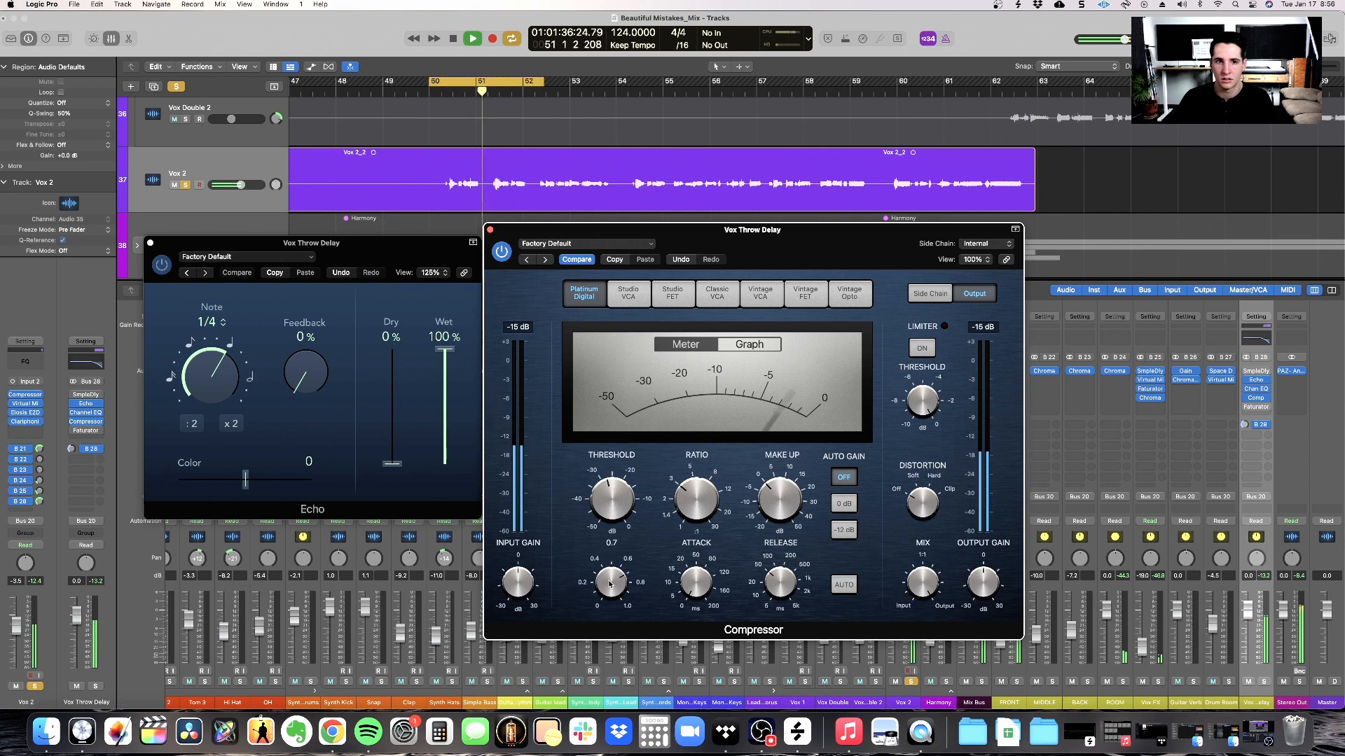
{"action": "key", "text": "space"}
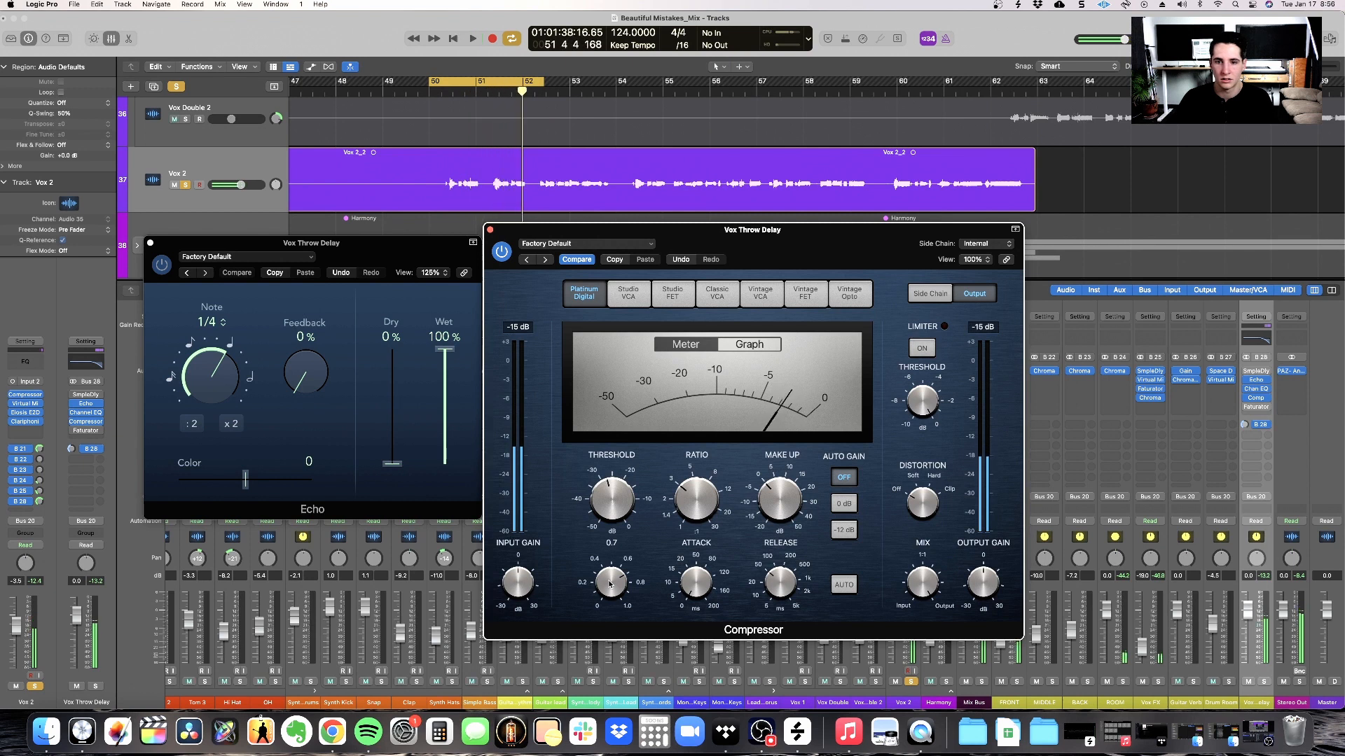
- Re-enable Faturator on the Vox Throw Delay channel and move the Echo window clear of the vocal channels
{"action": "left_click_drag", "start_coordinate": [788, 259], "coordinate": [825, 270]}
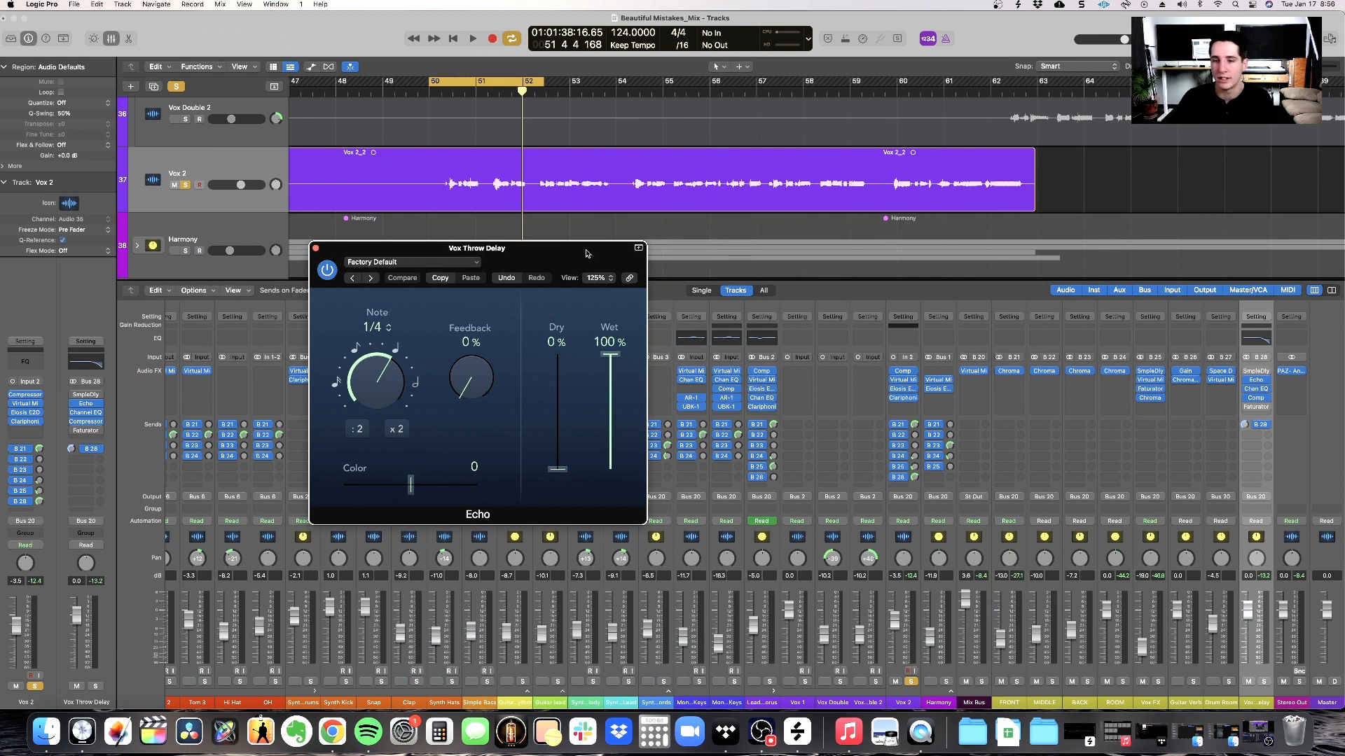
{"action": "left_click_drag", "start_coordinate": [551, 252], "coordinate": [547, 258]}
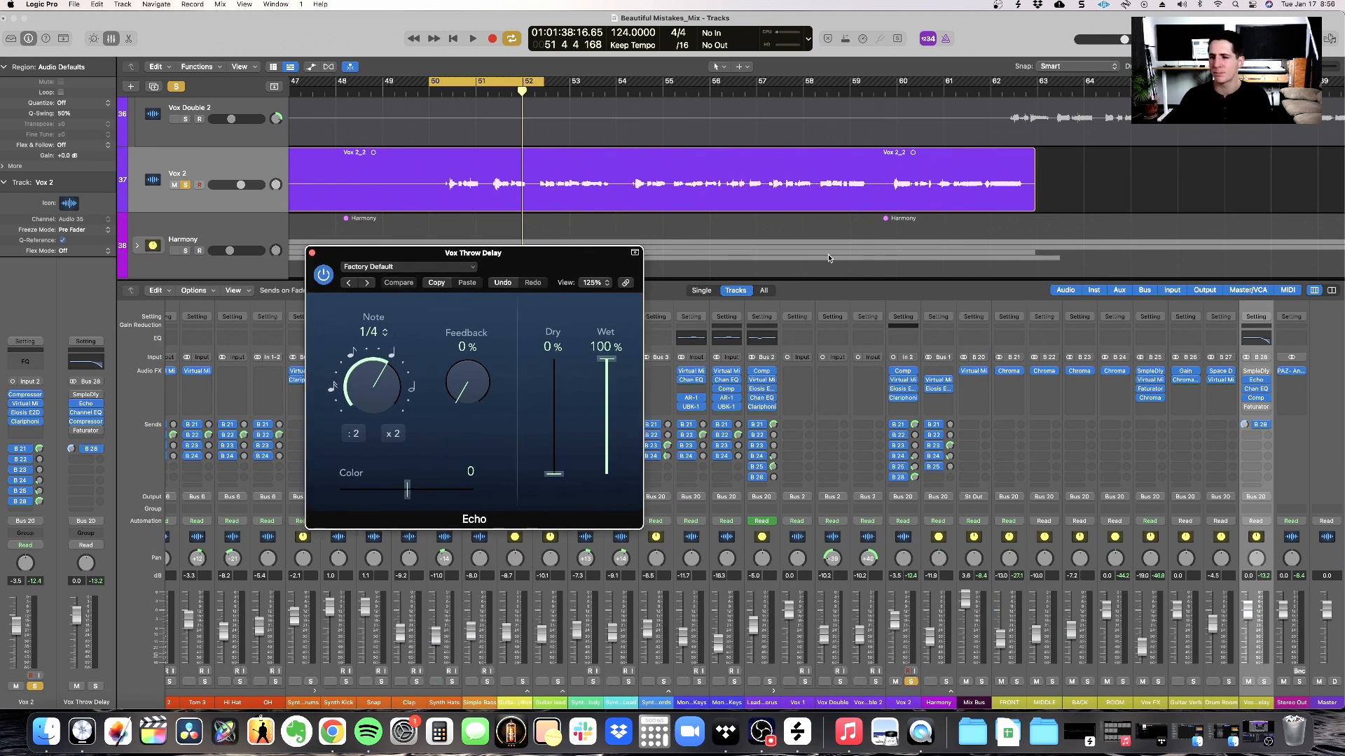
{"action": "left_click", "coordinate": [1246, 407]}
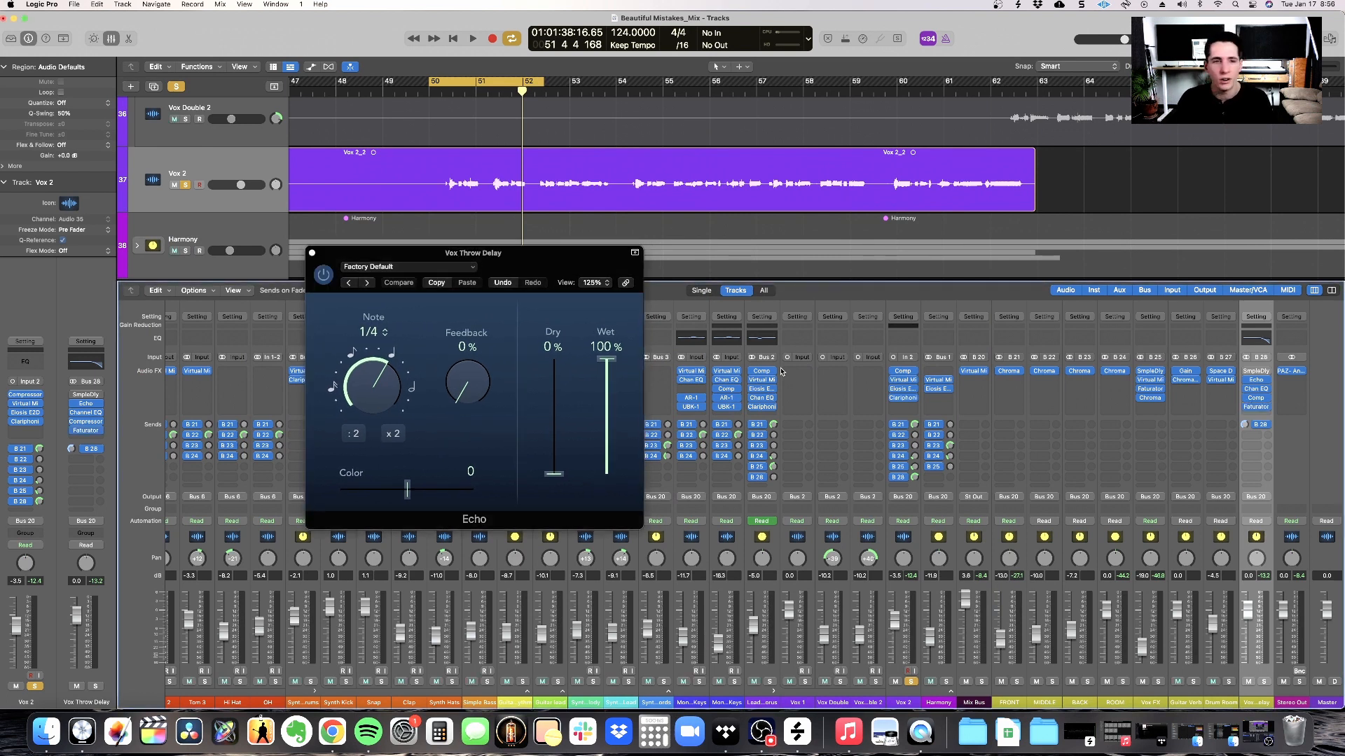
{"action": "left_click_drag", "start_coordinate": [577, 269], "coordinate": [571, 284]}
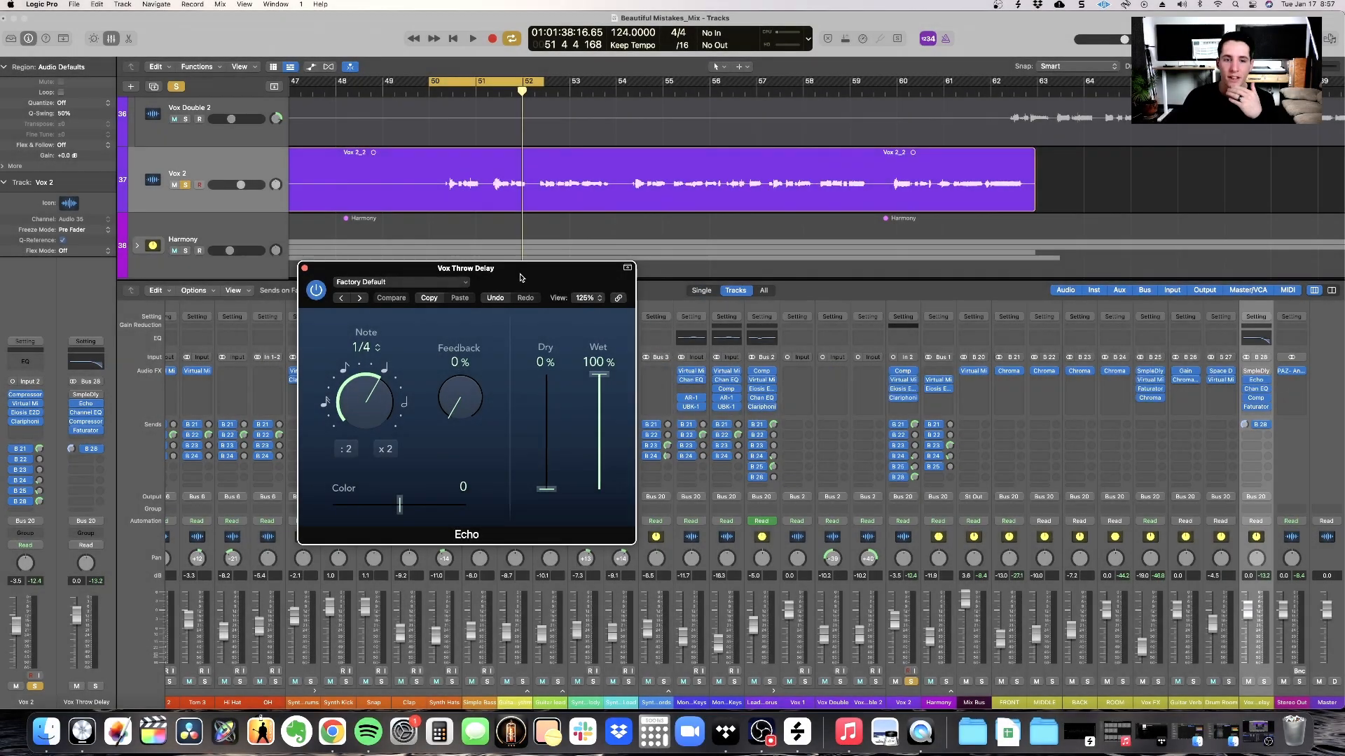
{"action": "left_click_drag", "start_coordinate": [522, 278], "coordinate": [492, 278]}
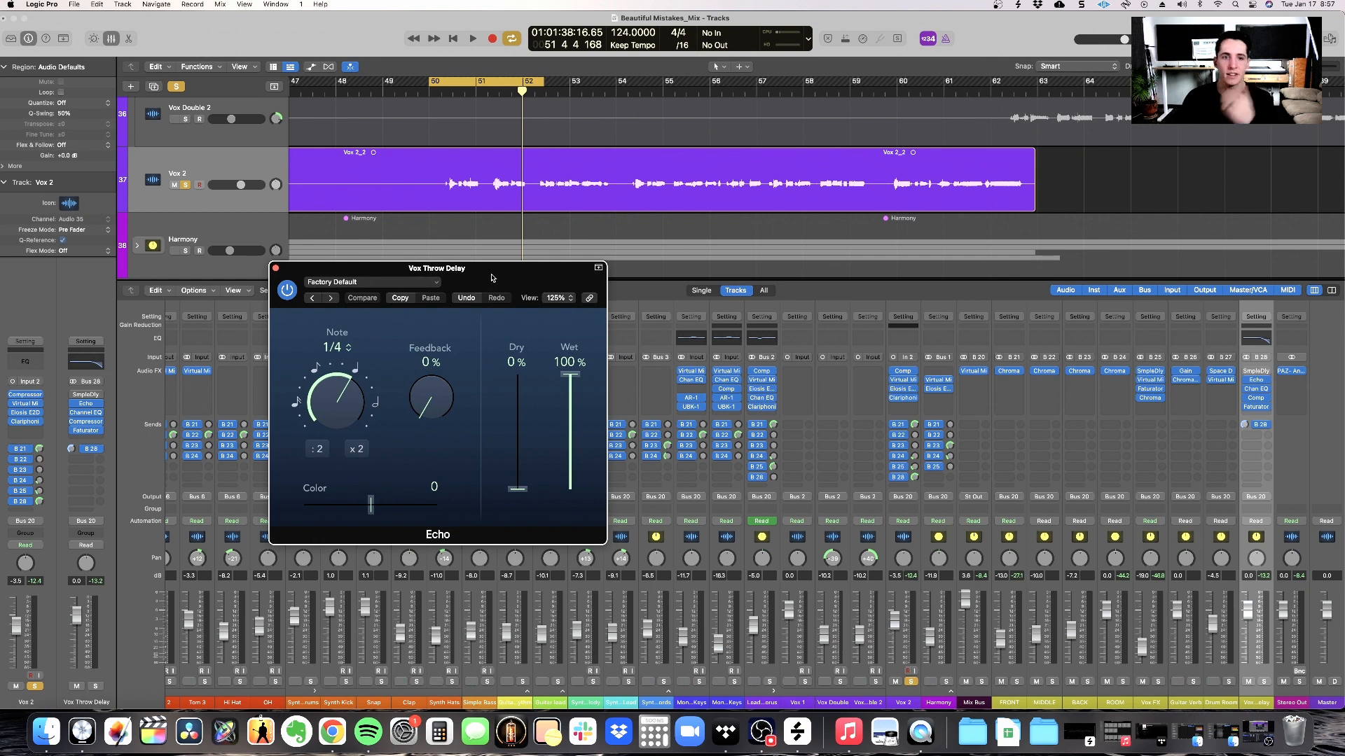
- Add a send from the Vox Throw Delay channel to Bus 24 (ROOM) and turn up its level
{"action": "left_click", "coordinate": [1252, 440]}
{"action": "mouse_move", "coordinate": [1261, 452]}
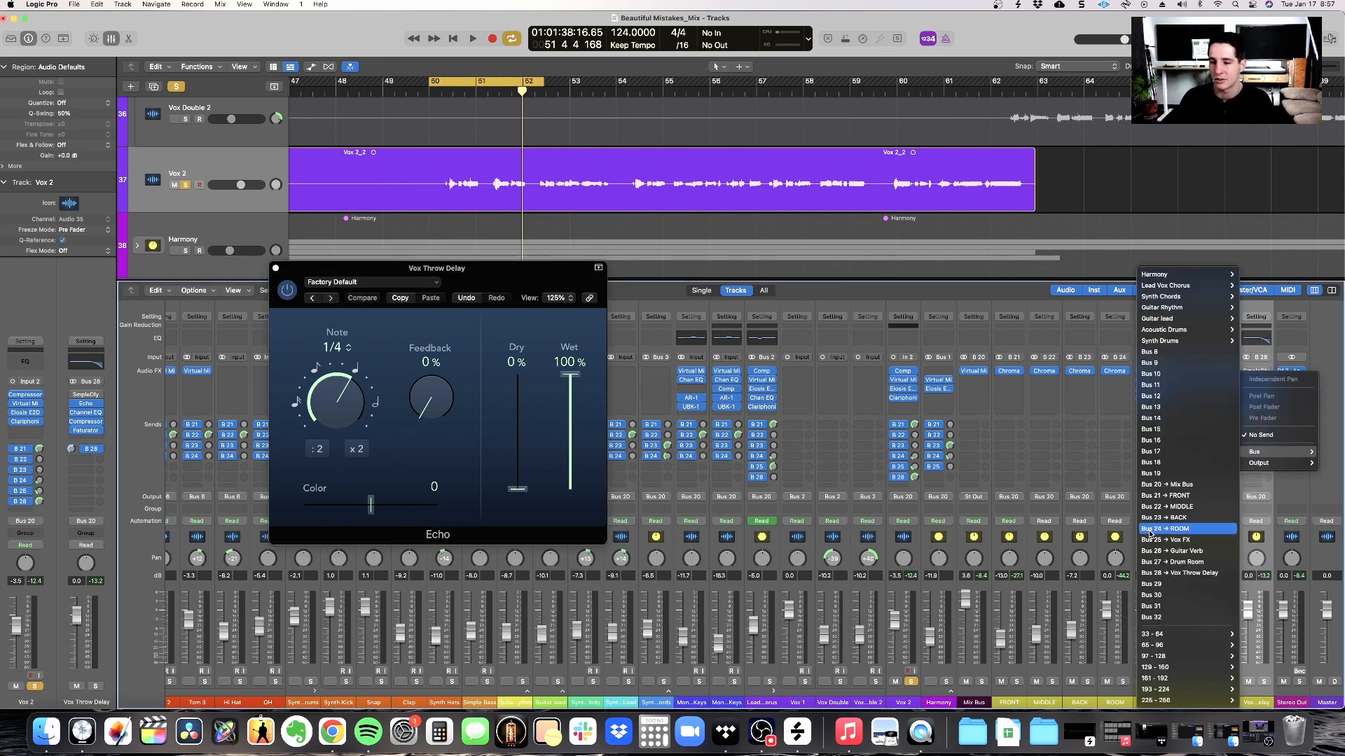
{"action": "left_click", "coordinate": [1210, 531]}
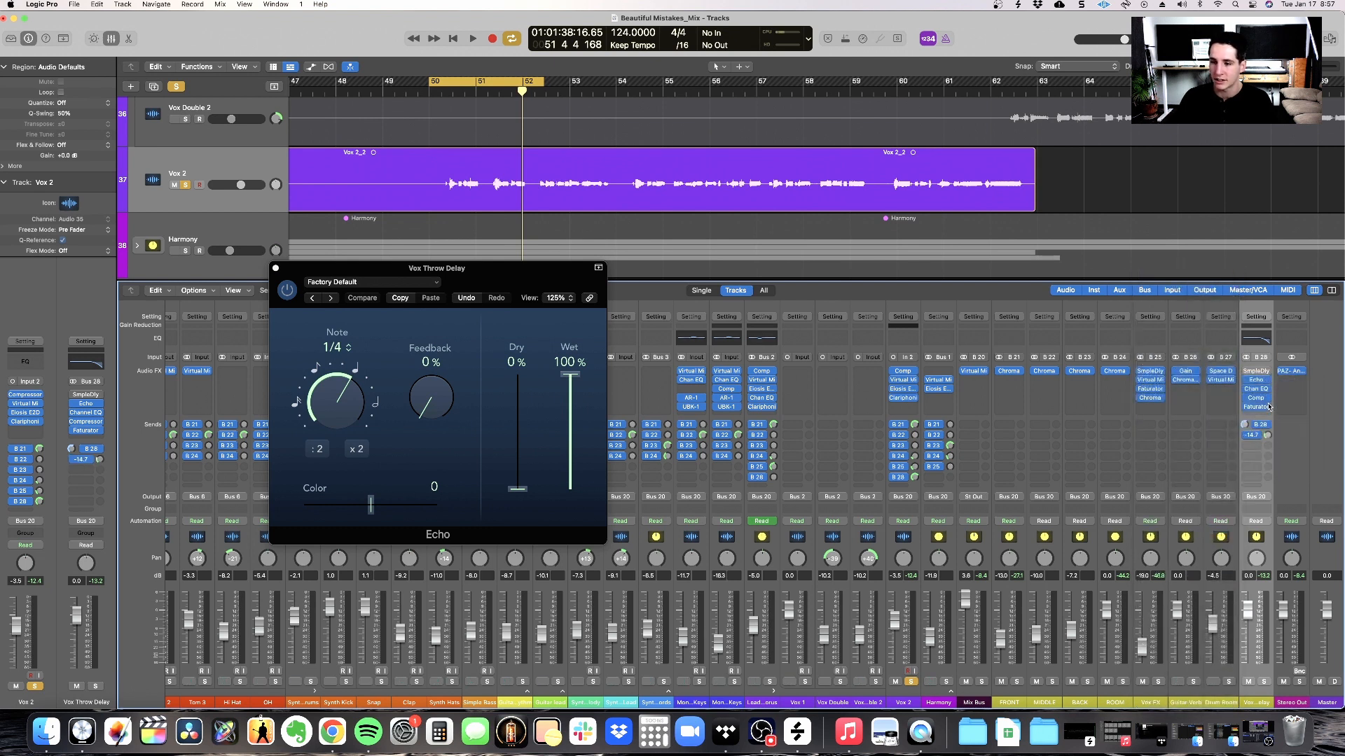
{"action": "left_click_drag", "start_coordinate": [1245, 425], "coordinate": [1254, 425]}
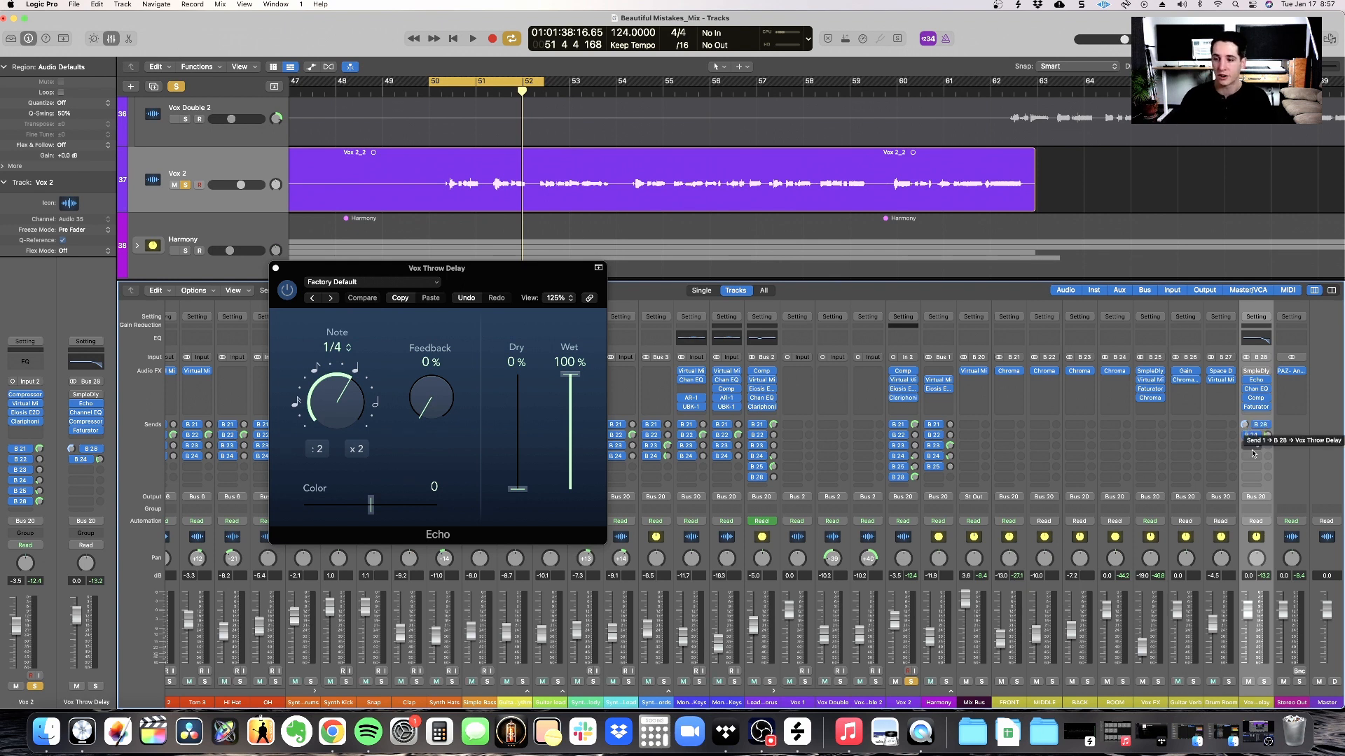
- Try lower fader levels on the Vox Throw Delay channel and reset its fader and ROOM send to their defaults
{"action": "mouse_move", "coordinate": [1248, 611]}
{"action": "left_mouse_down"}
{"action": "mouse_move", "coordinate": [1247, 666]}
{"action": "mouse_move", "coordinate": [1248, 638]}
{"action": "left_mouse_up"}
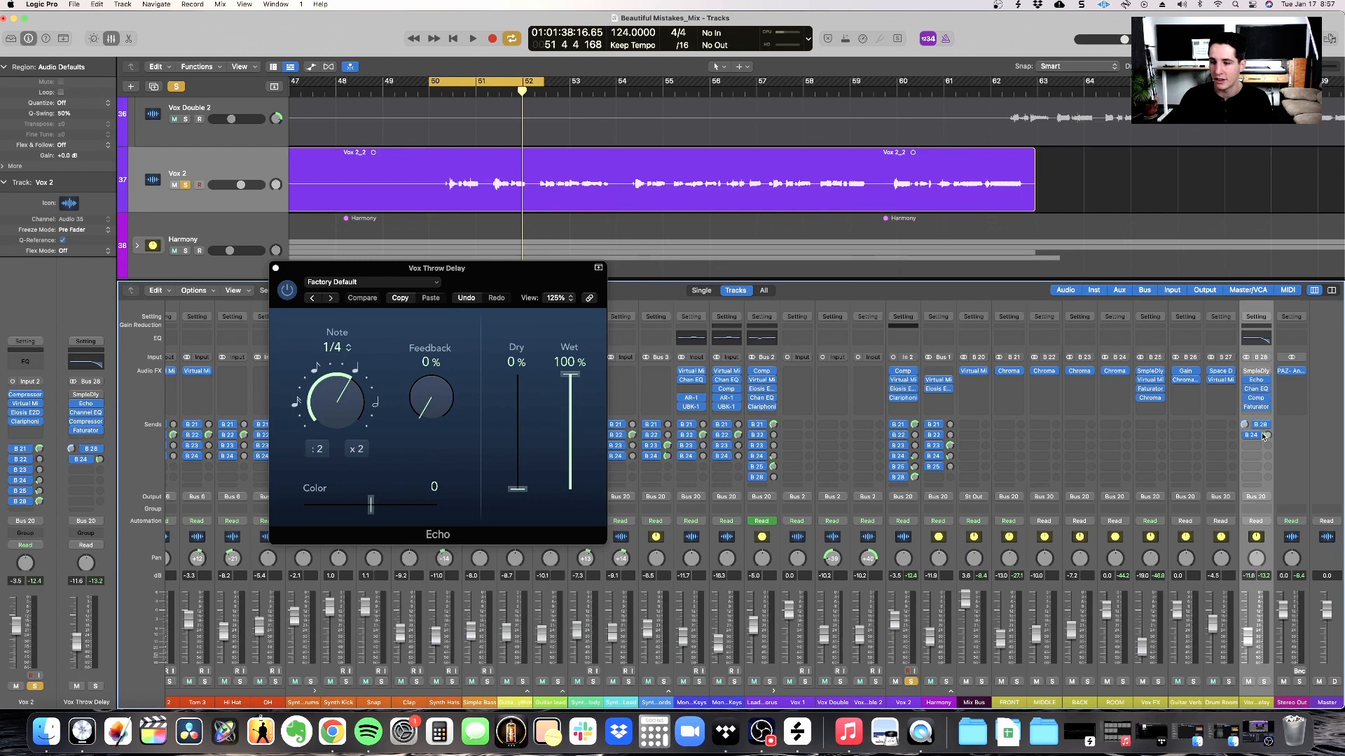
{"action": "left_click_drag", "start_coordinate": [1248, 637], "coordinate": [1254, 606]}
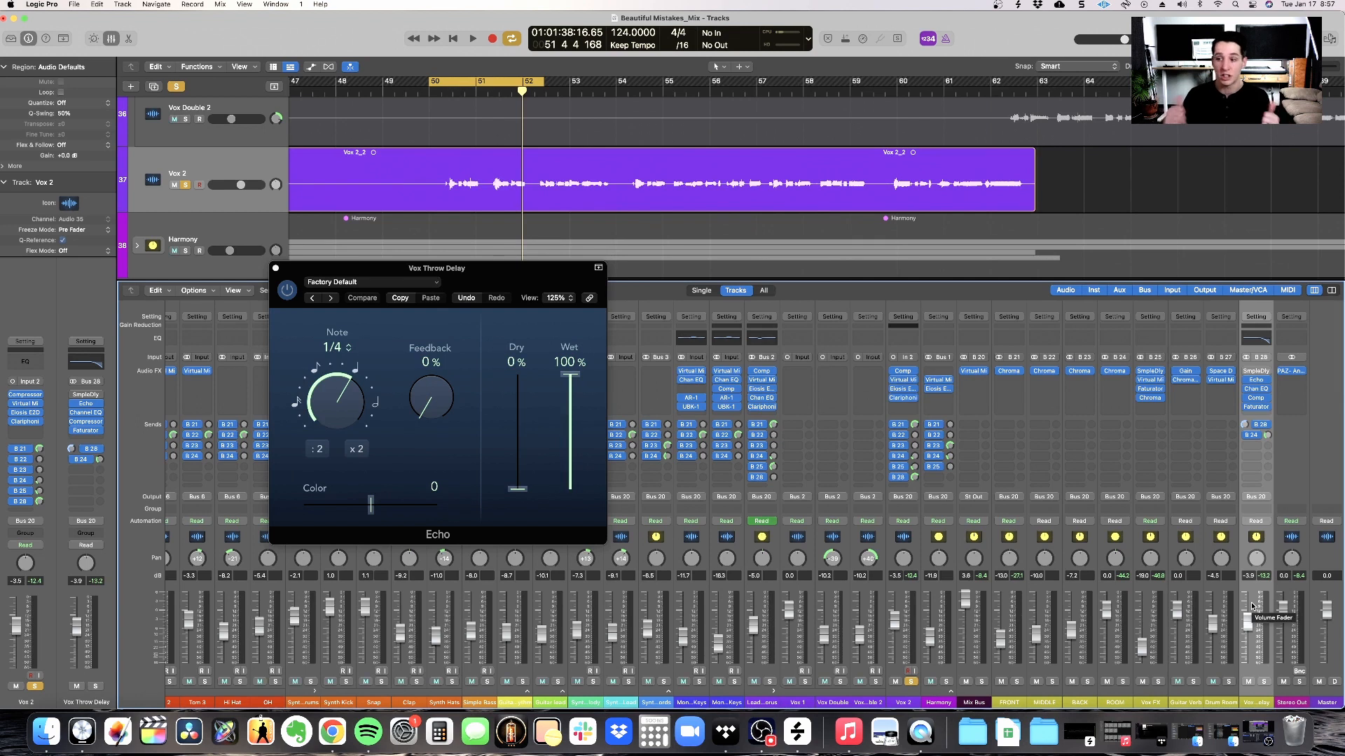
{"action": "left_click", "coordinate": [1267, 436], "text": "alt"}
{"action": "left_click", "coordinate": [1247, 622], "text": "alt"}
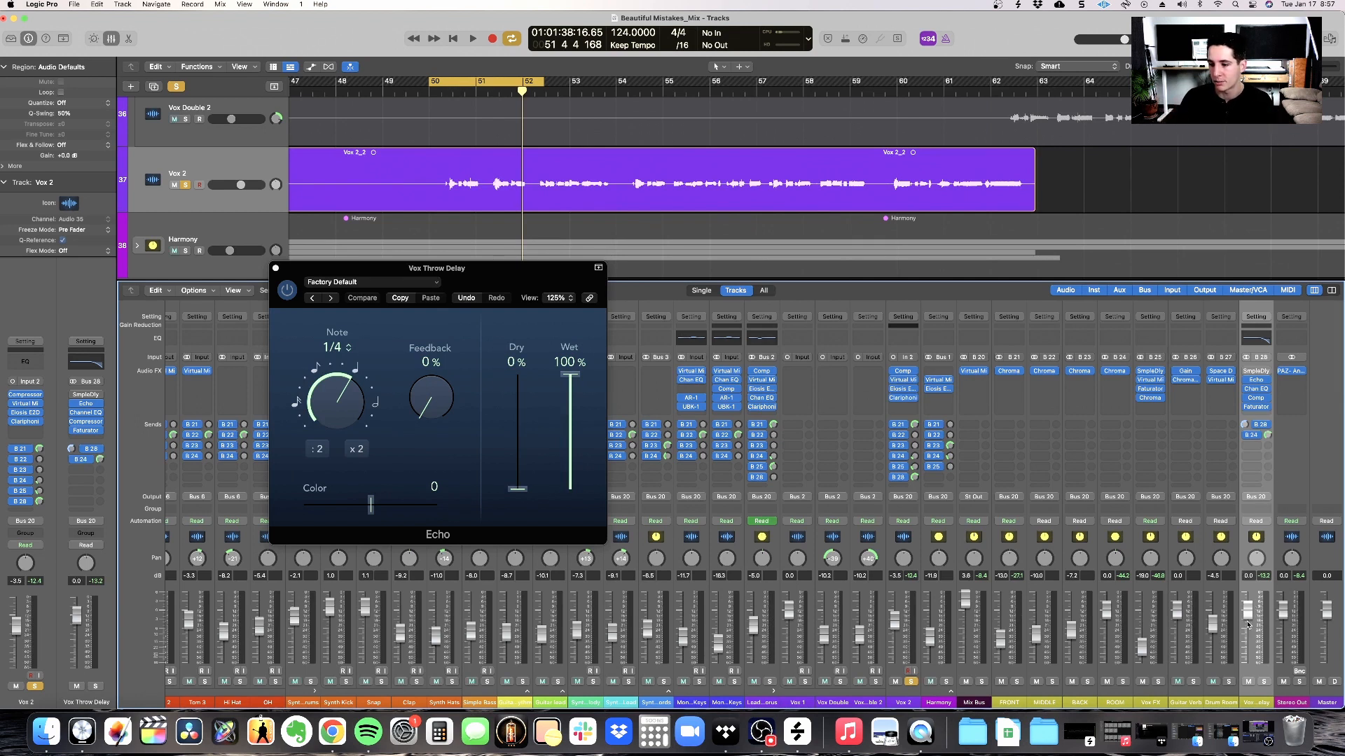
- Play the vocal from bar 50 to audition the throw delay's repeats with the ROOM send
{"action": "left_click_drag", "start_coordinate": [552, 282], "coordinate": [571, 311]}
{"action": "key", "text": "space"}
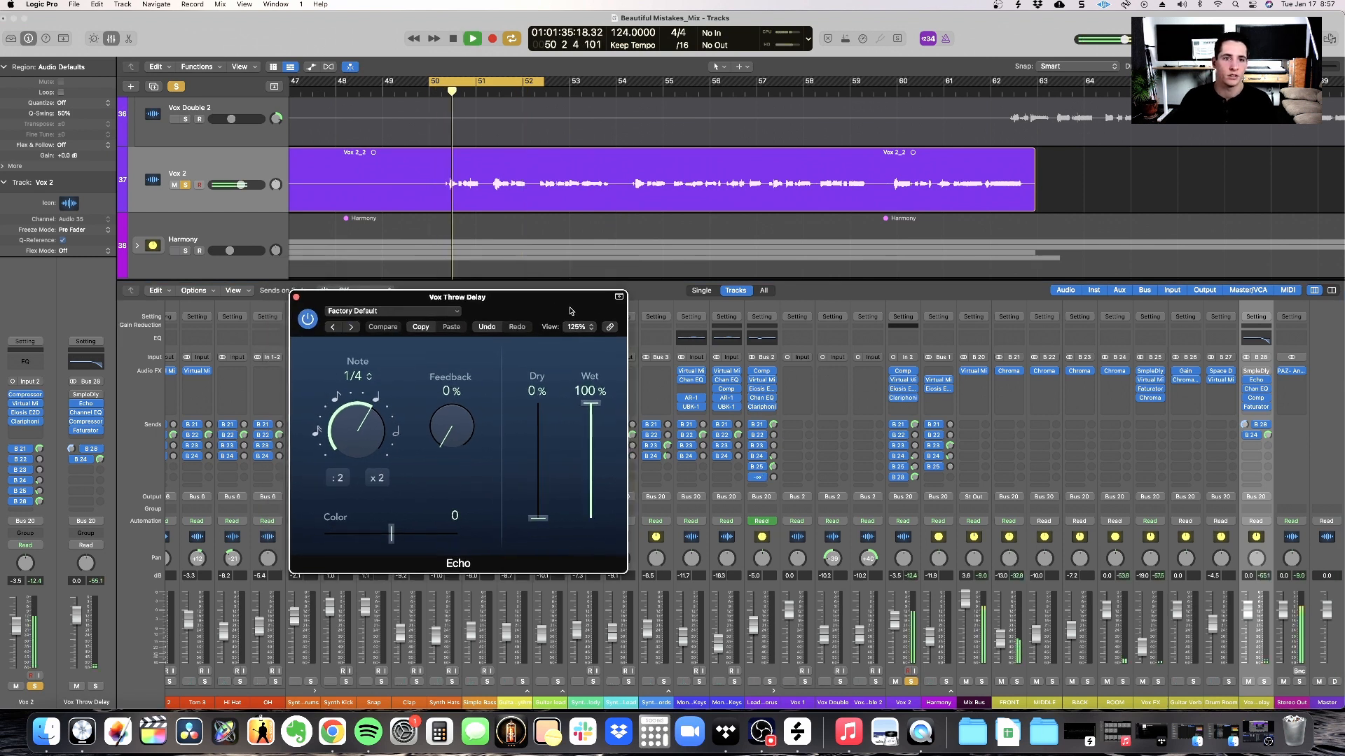
{"action": "key", "text": "space"}
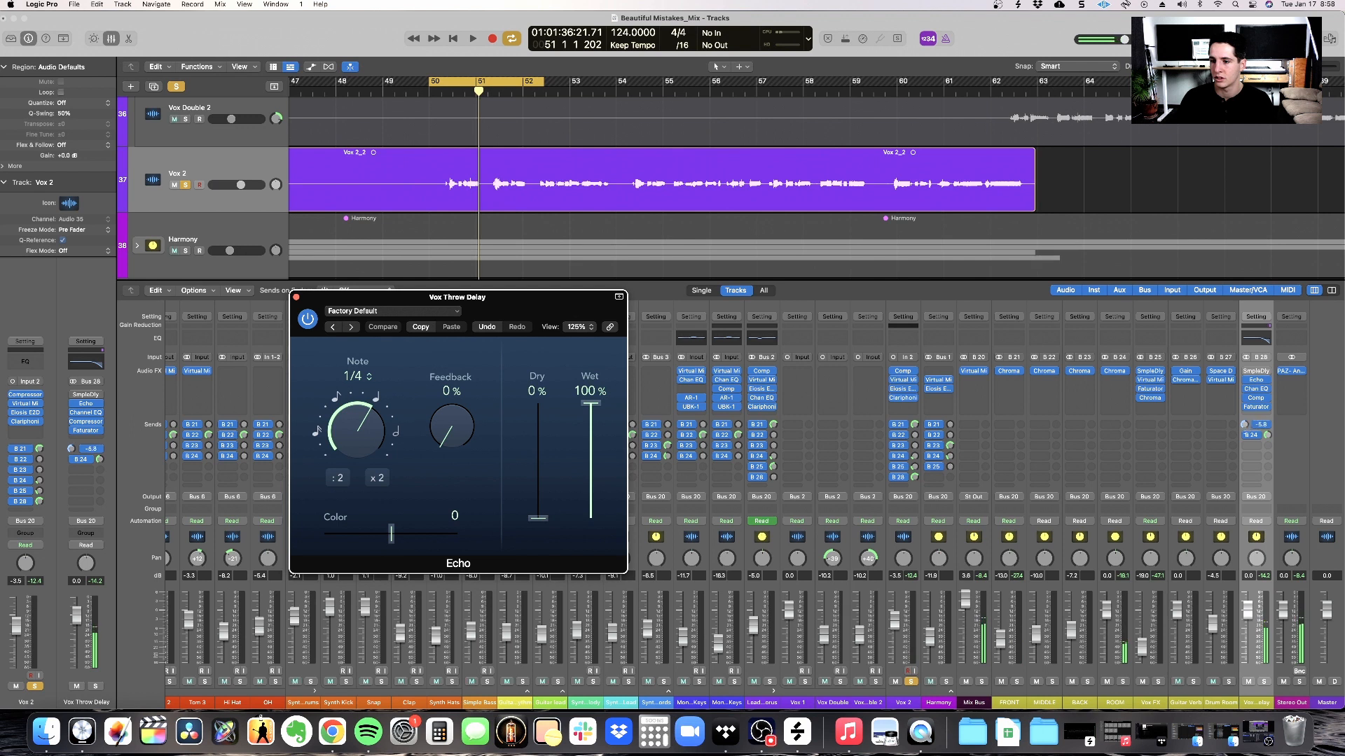
{"action": "key", "text": "space"}
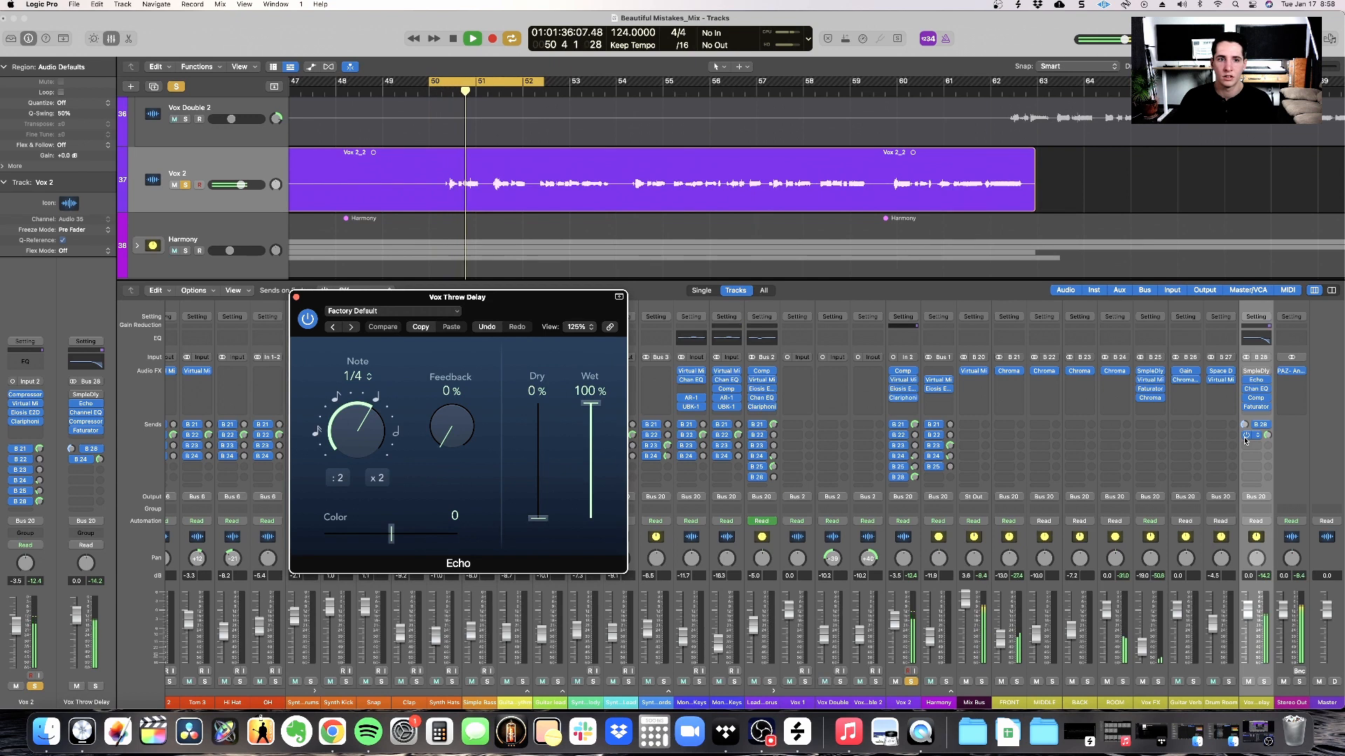
{"action": "key", "text": "space"}
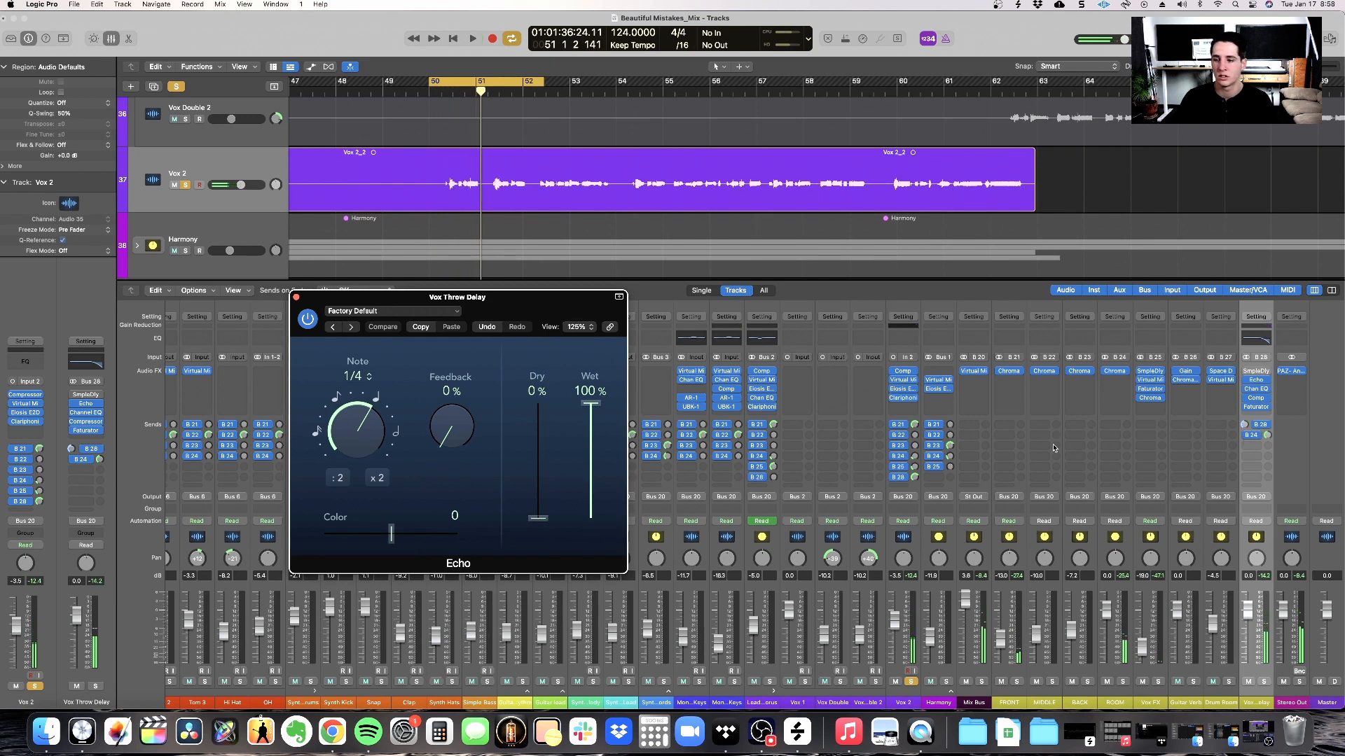
- Review the Echo settings on the Vox Throw Delay channel and close the plug-in window
{"action": "left_click_drag", "start_coordinate": [557, 297], "coordinate": [666, 328]}
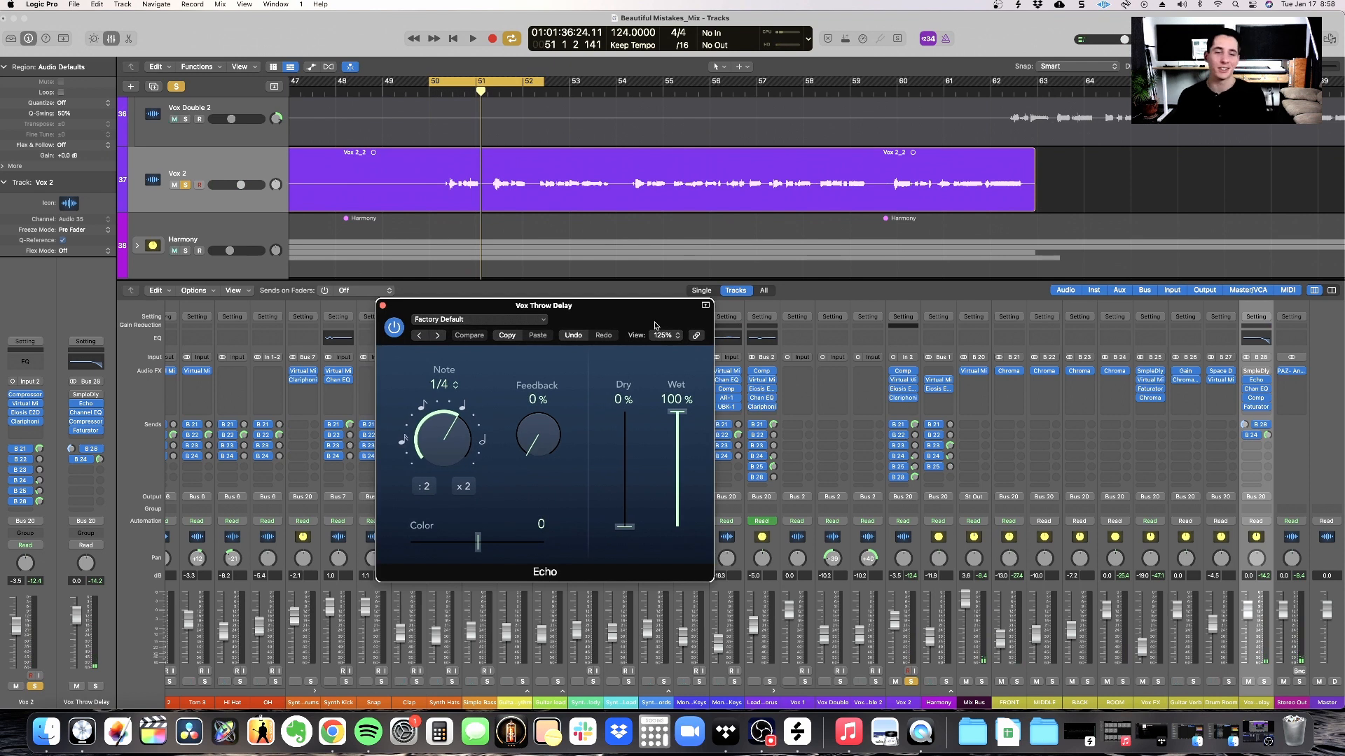
{"action": "key", "text": "super+w"}
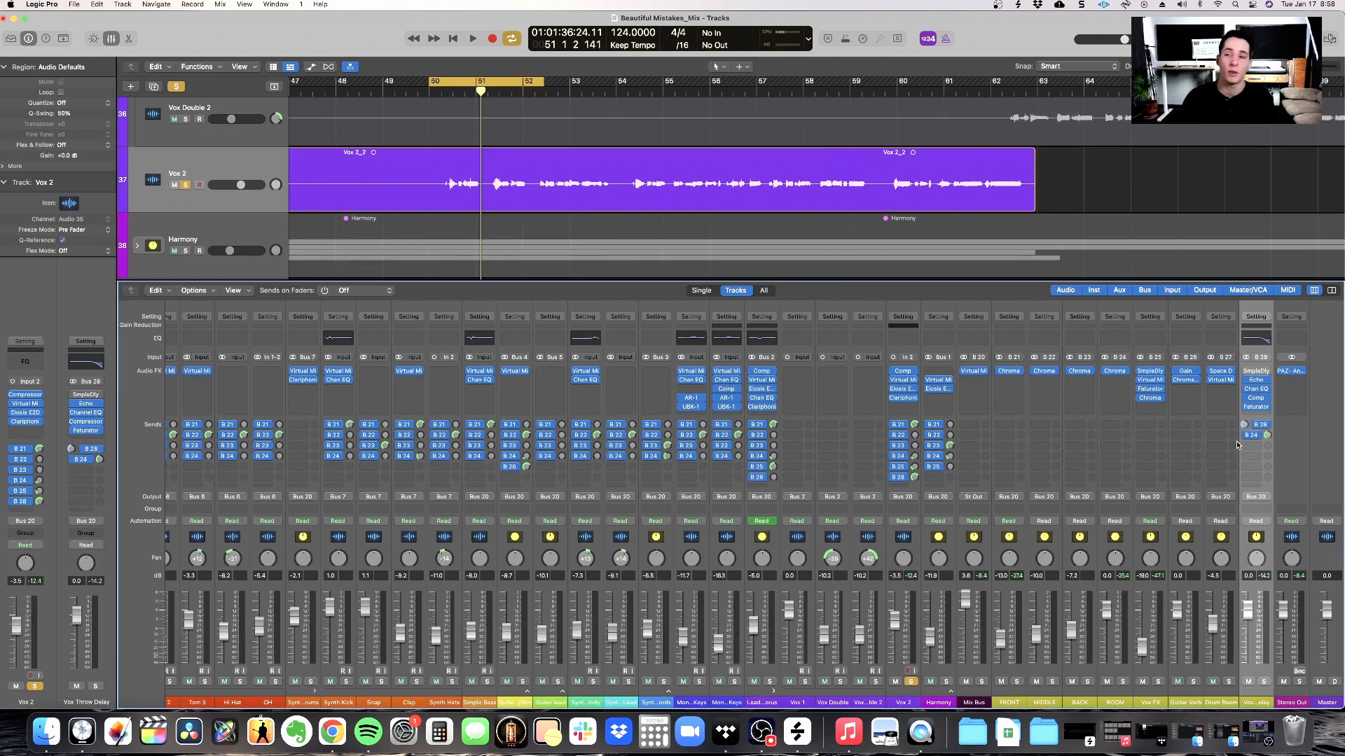
{"action": "left_click", "coordinate": [1256, 381]}
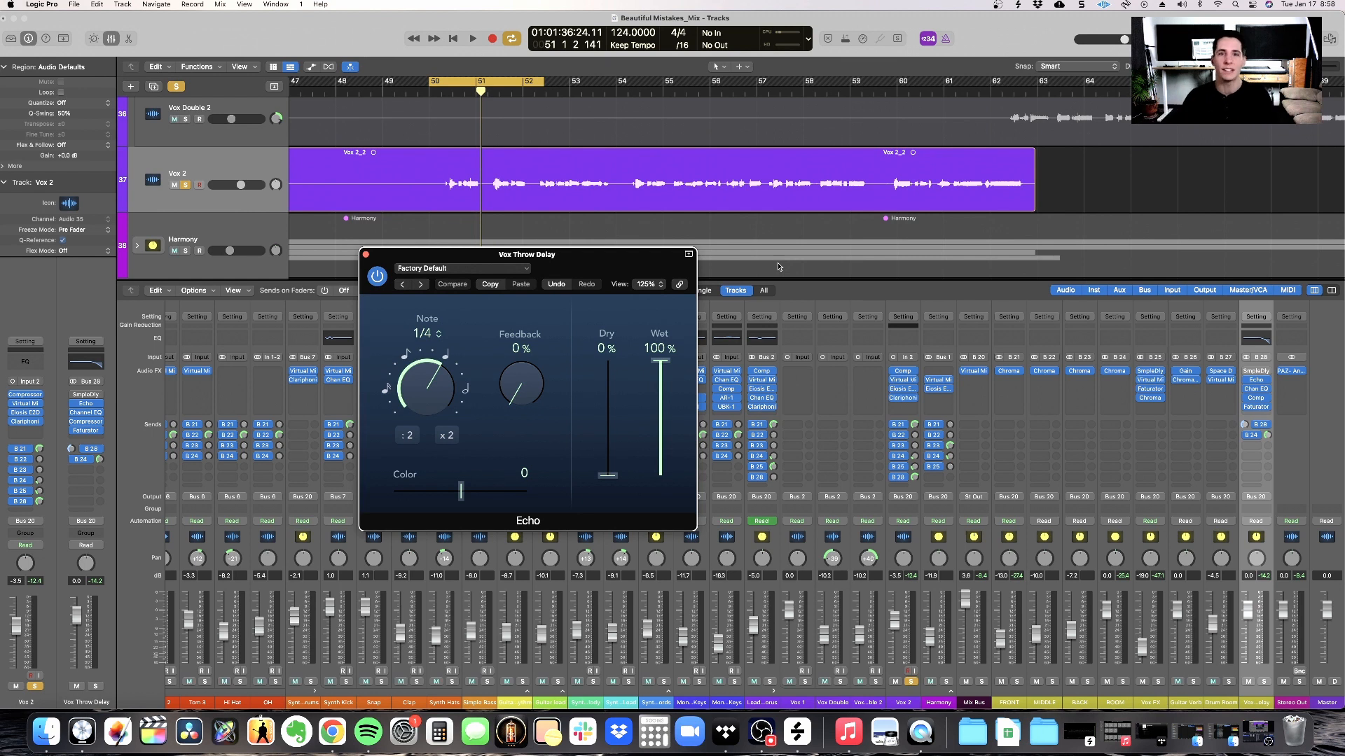
{"action": "left_click", "coordinate": [366, 254]}
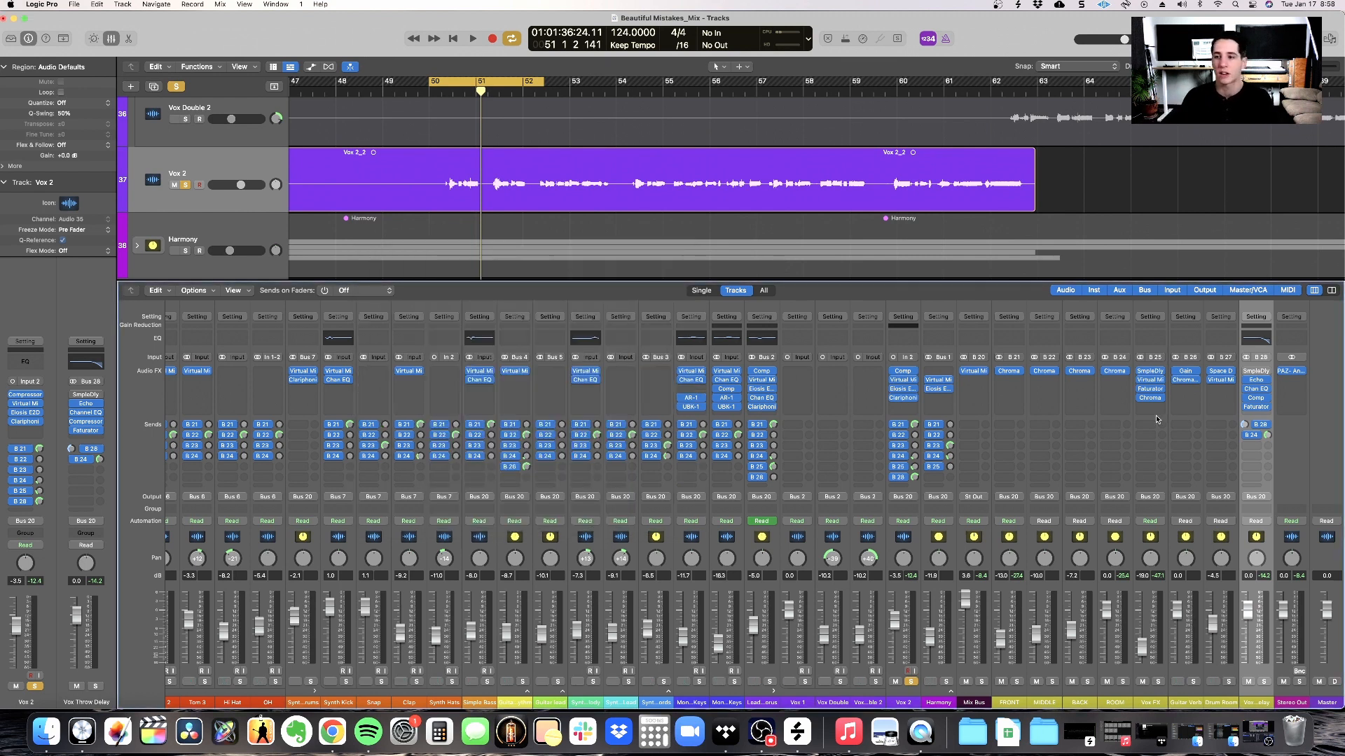
- Open the Sample Delay on the Vox Throw Delay channel and set its unit to ms
{"action": "left_click", "coordinate": [1255, 371]}
{"action": "left_click_drag", "start_coordinate": [706, 263], "coordinate": [728, 335]}
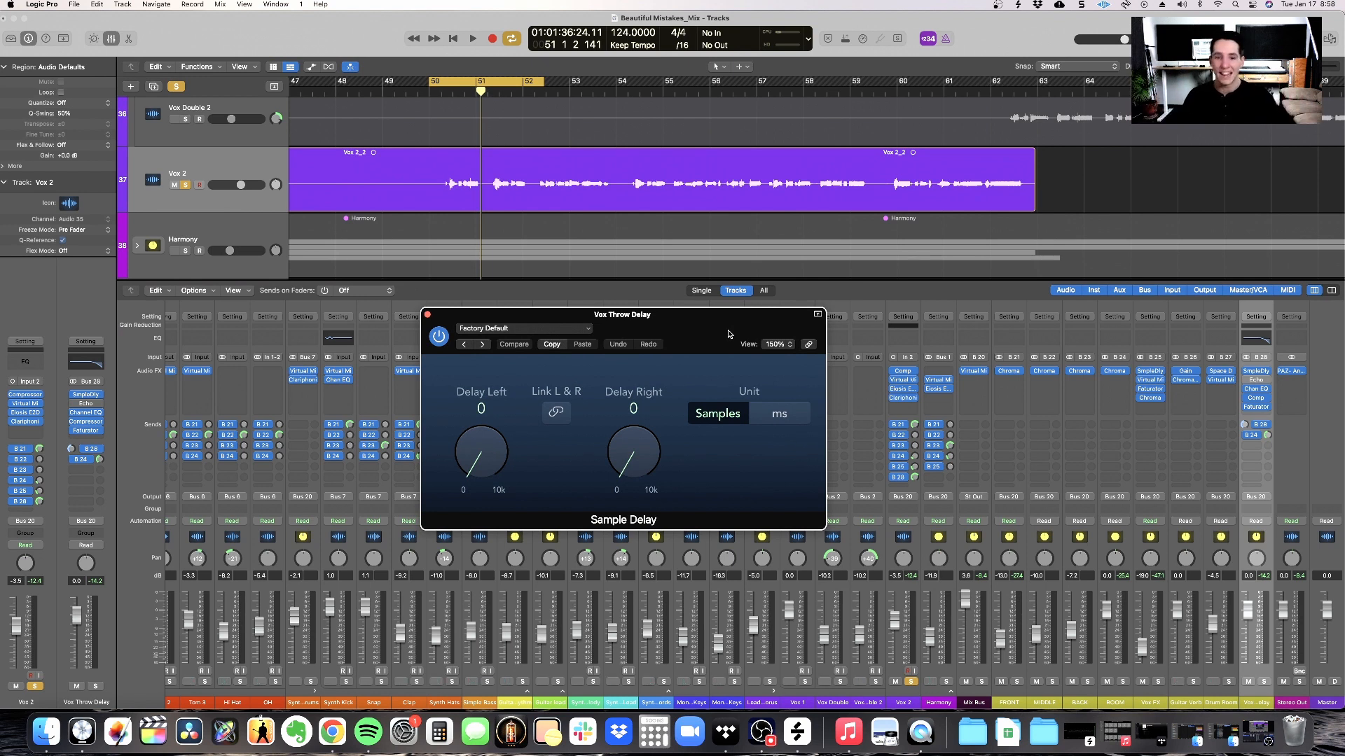
{"action": "left_click_drag", "start_coordinate": [729, 334], "coordinate": [652, 267]}
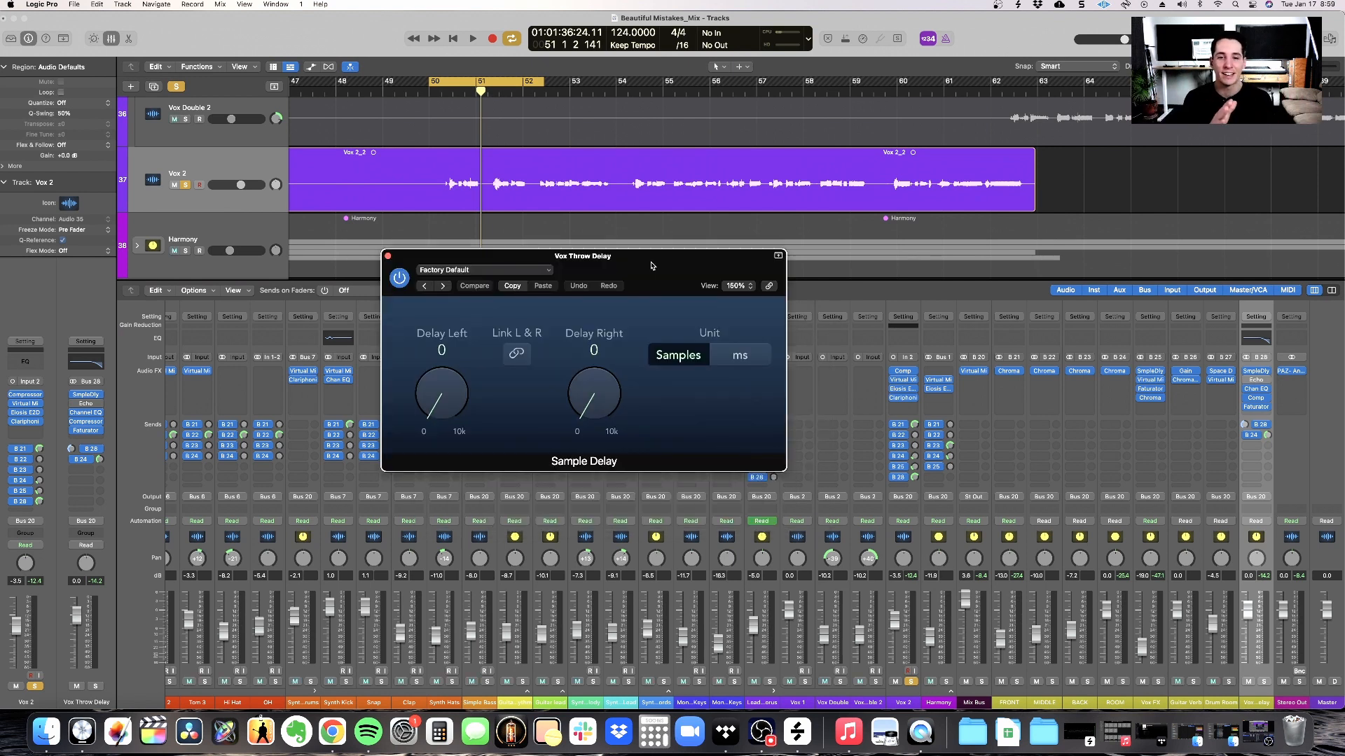
{"action": "left_click", "coordinate": [753, 358]}
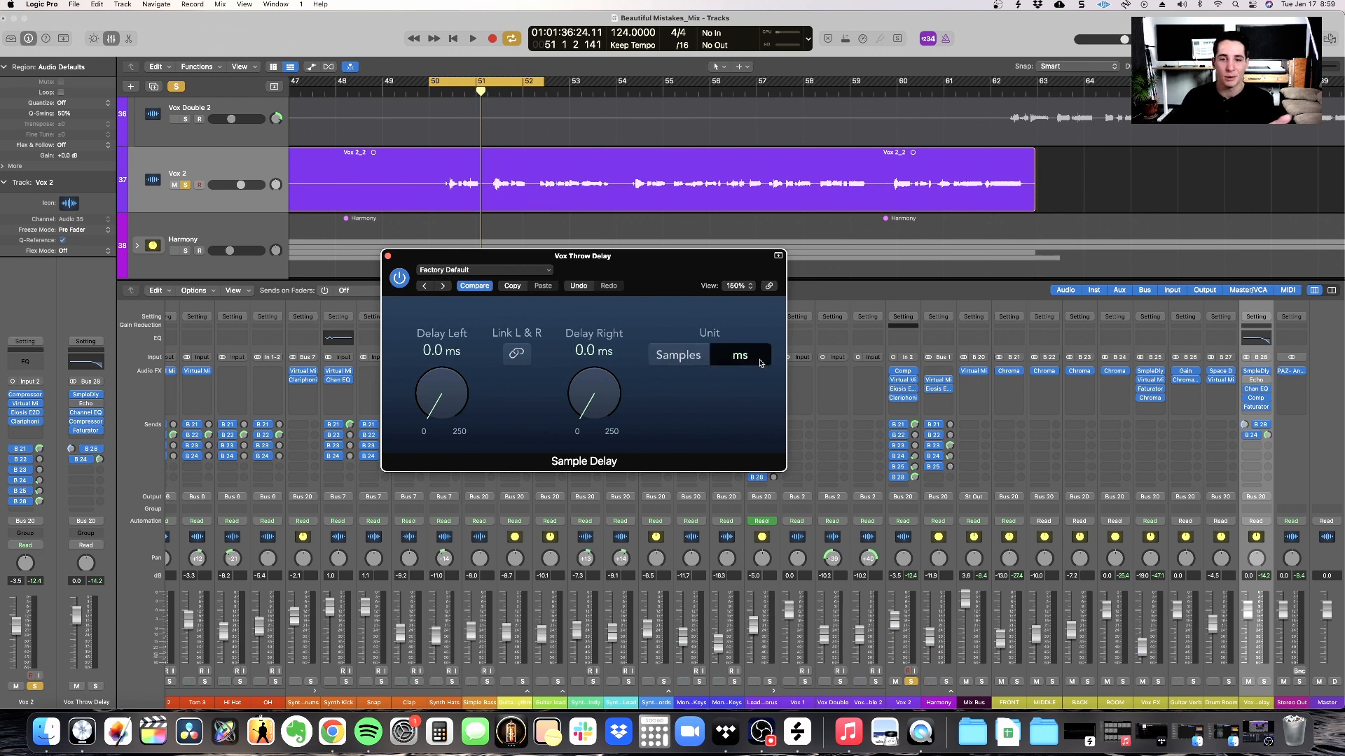
{"action": "left_click_drag", "start_coordinate": [662, 265], "coordinate": [697, 298]}
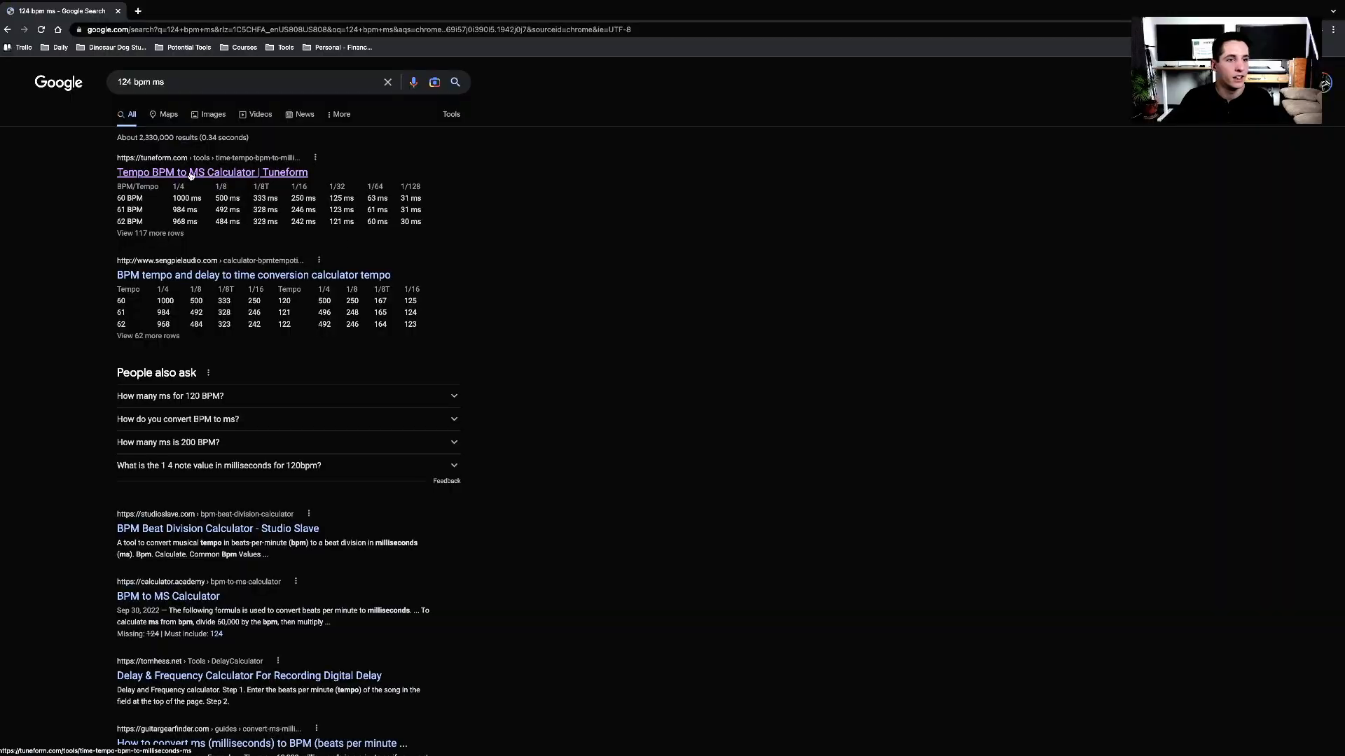
- Switch to the web browser, convert 124 BPM to milliseconds with the Tuneform tempo calculator, and return to Logic Pro
{"action": "left_click", "coordinate": [210, 174]}
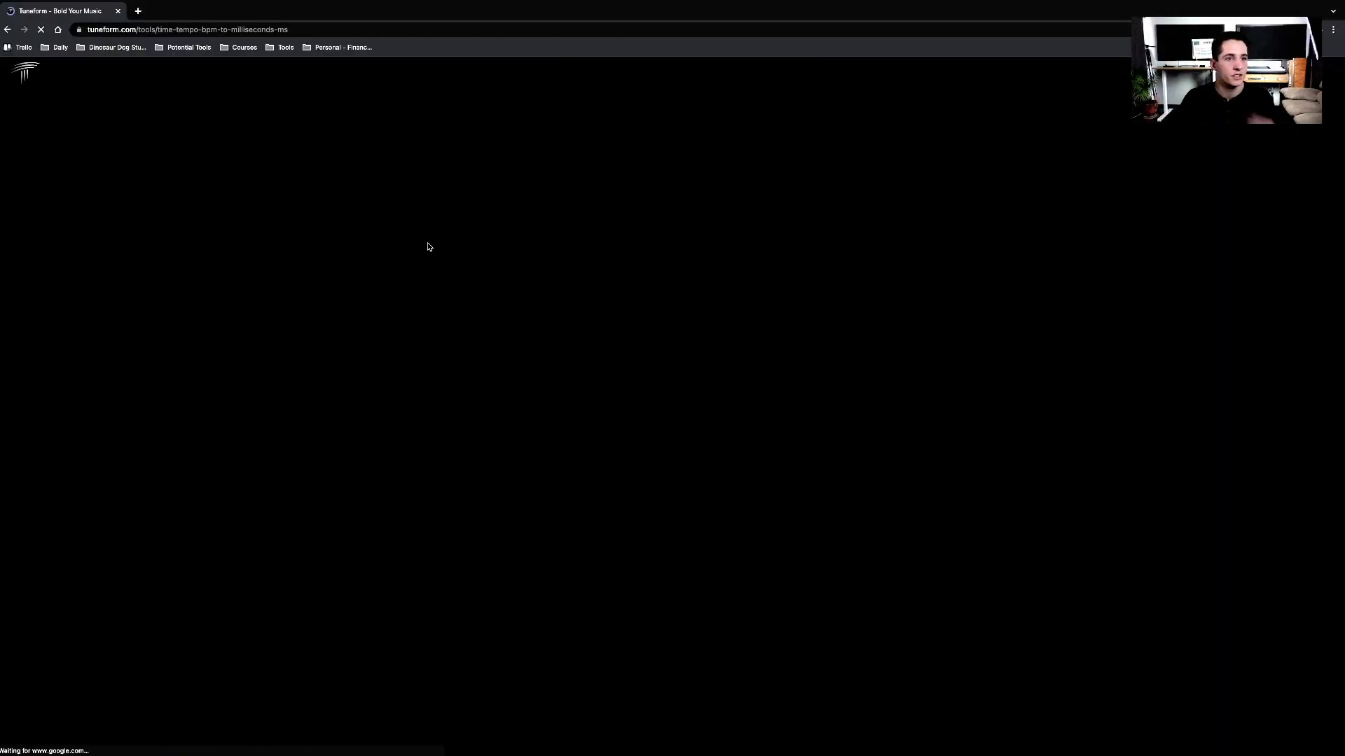
{"action": "double_click", "coordinate": [659, 215]}
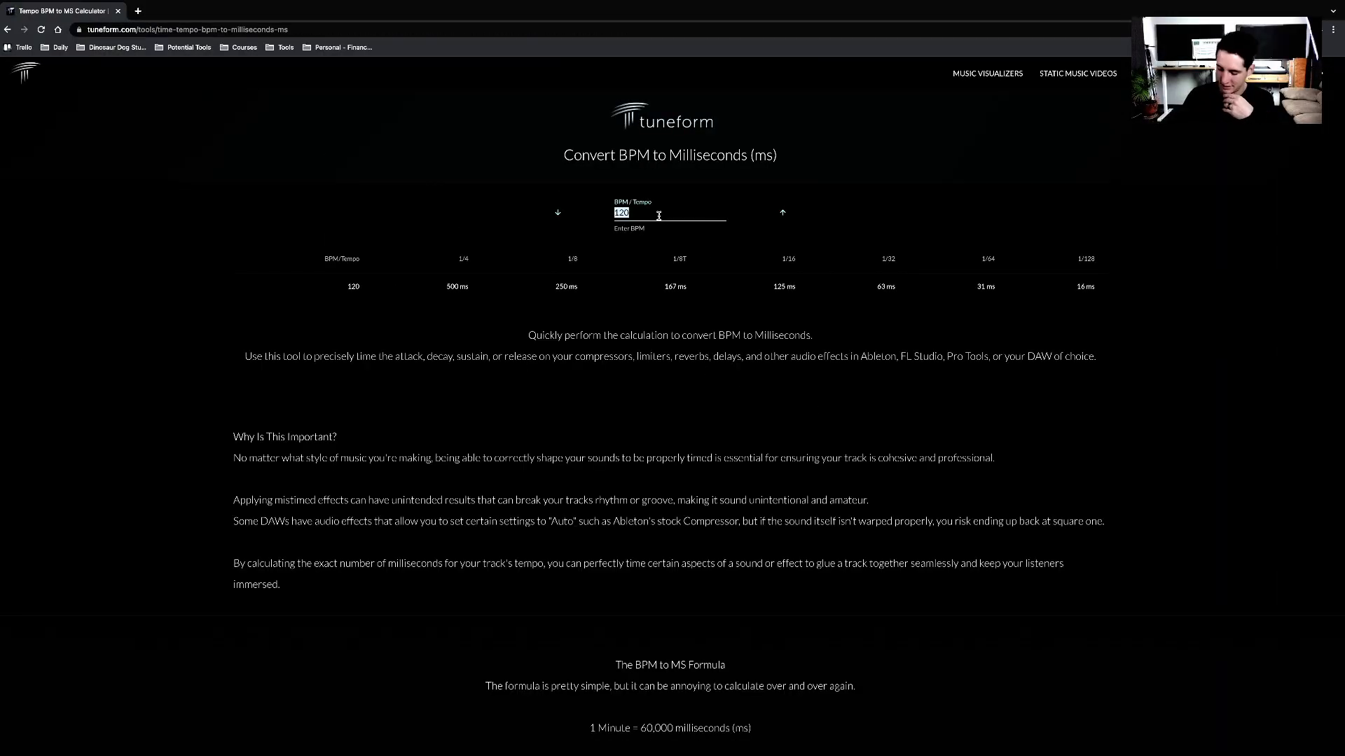
{"action": "type", "text": "124"}
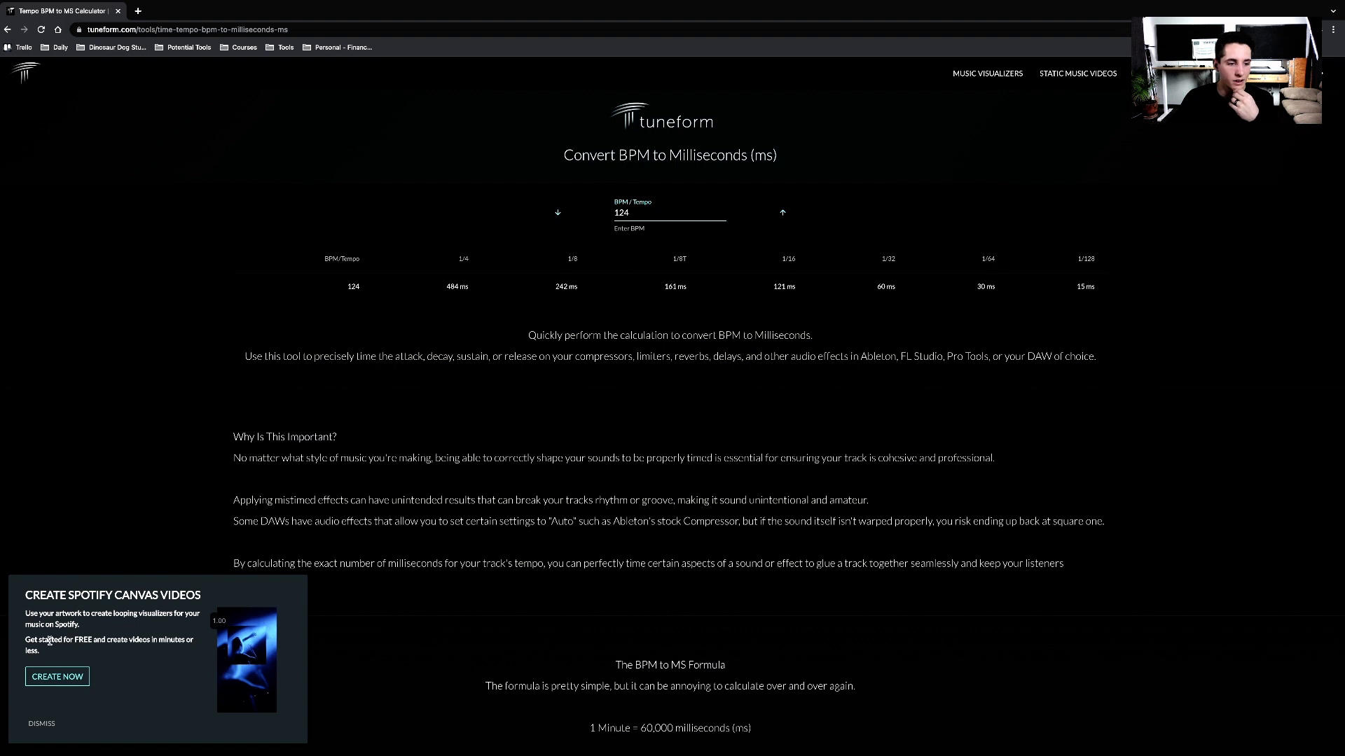
{"action": "left_click", "coordinate": [42, 723]}
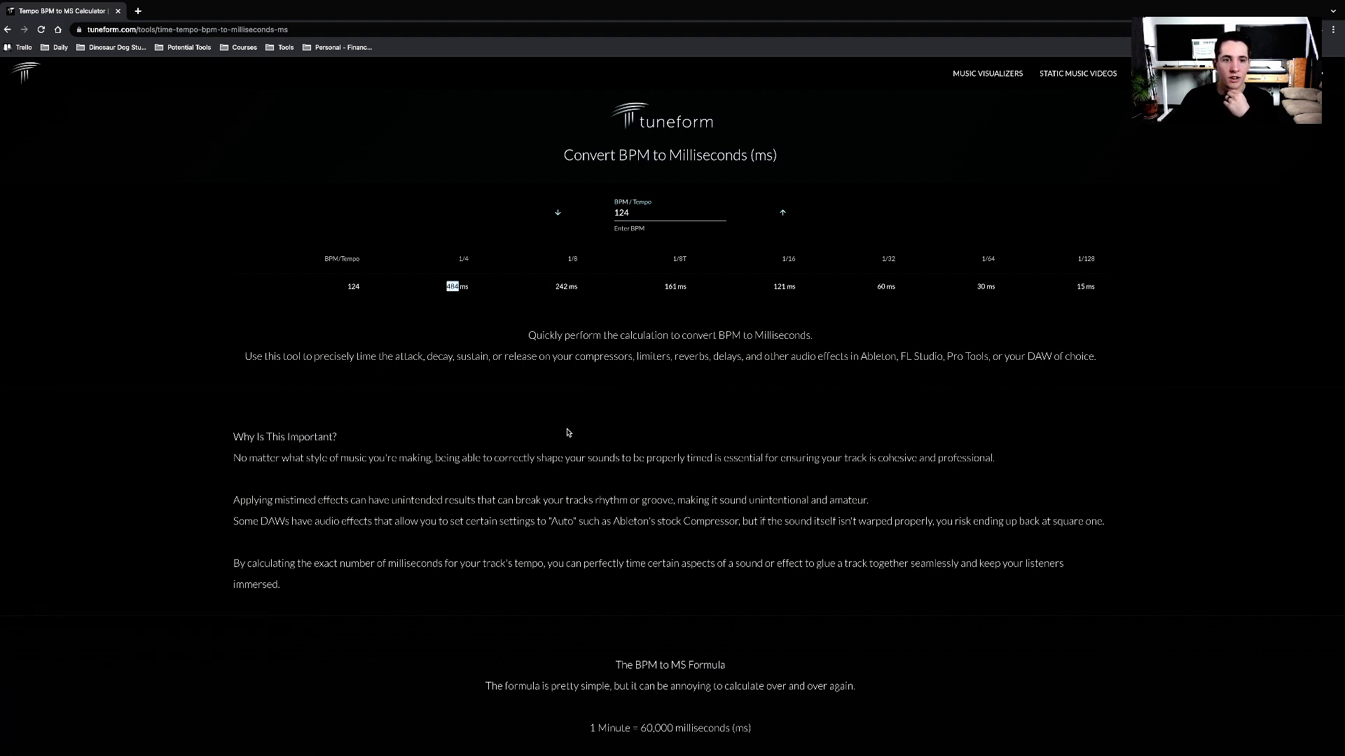
{"action": "key", "text": "ctrl+Left"}
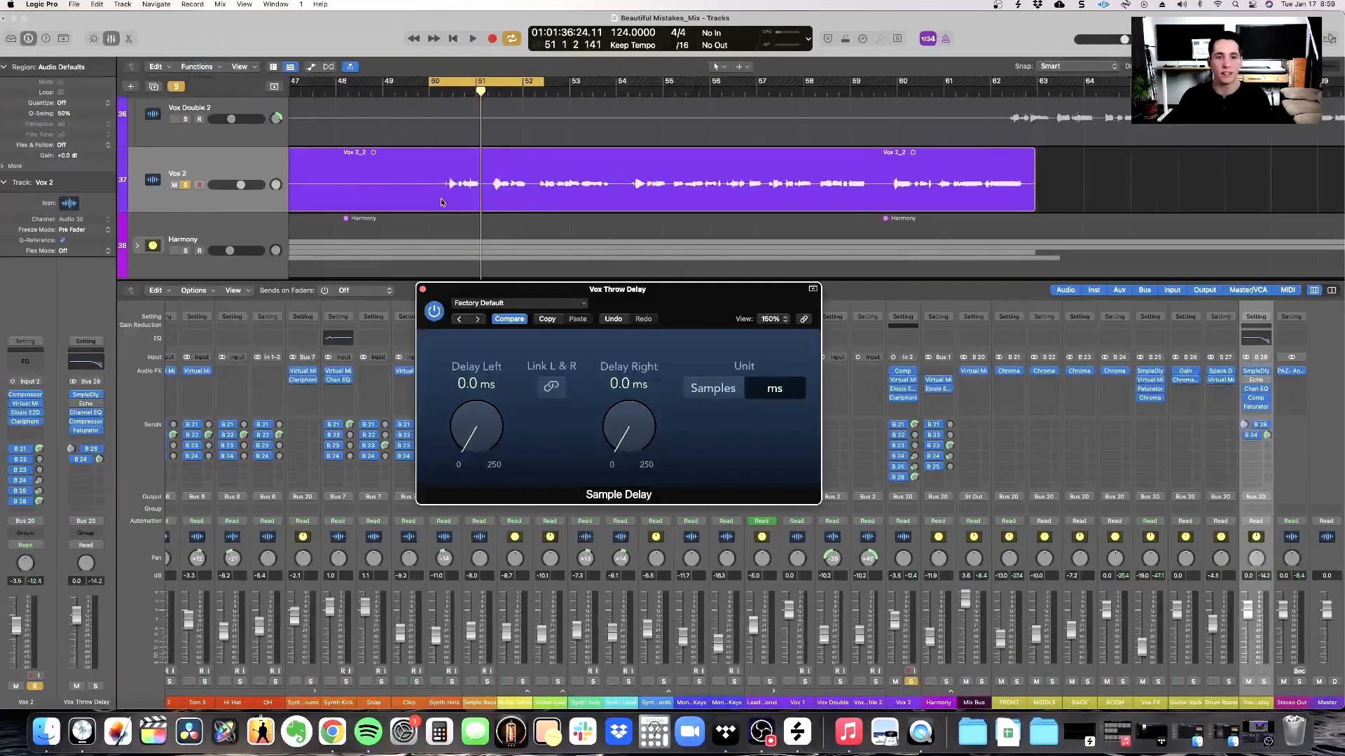
- Move the Sample Delay window clear of the inserts and remove Echo from the Vox Throw Delay channel
{"action": "left_click_drag", "start_coordinate": [661, 308], "coordinate": [635, 198]}
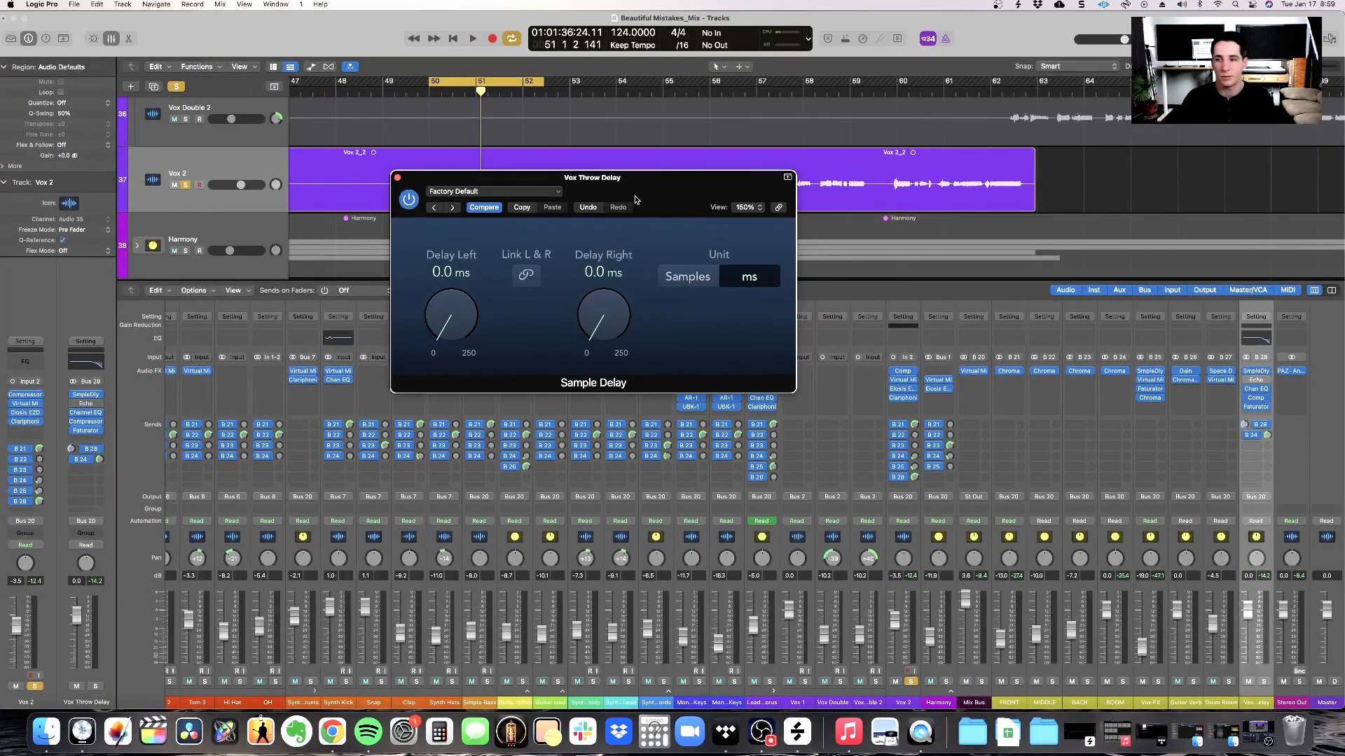
{"action": "left_click", "coordinate": [1268, 382]}
{"action": "left_click", "coordinate": [1223, 398]}
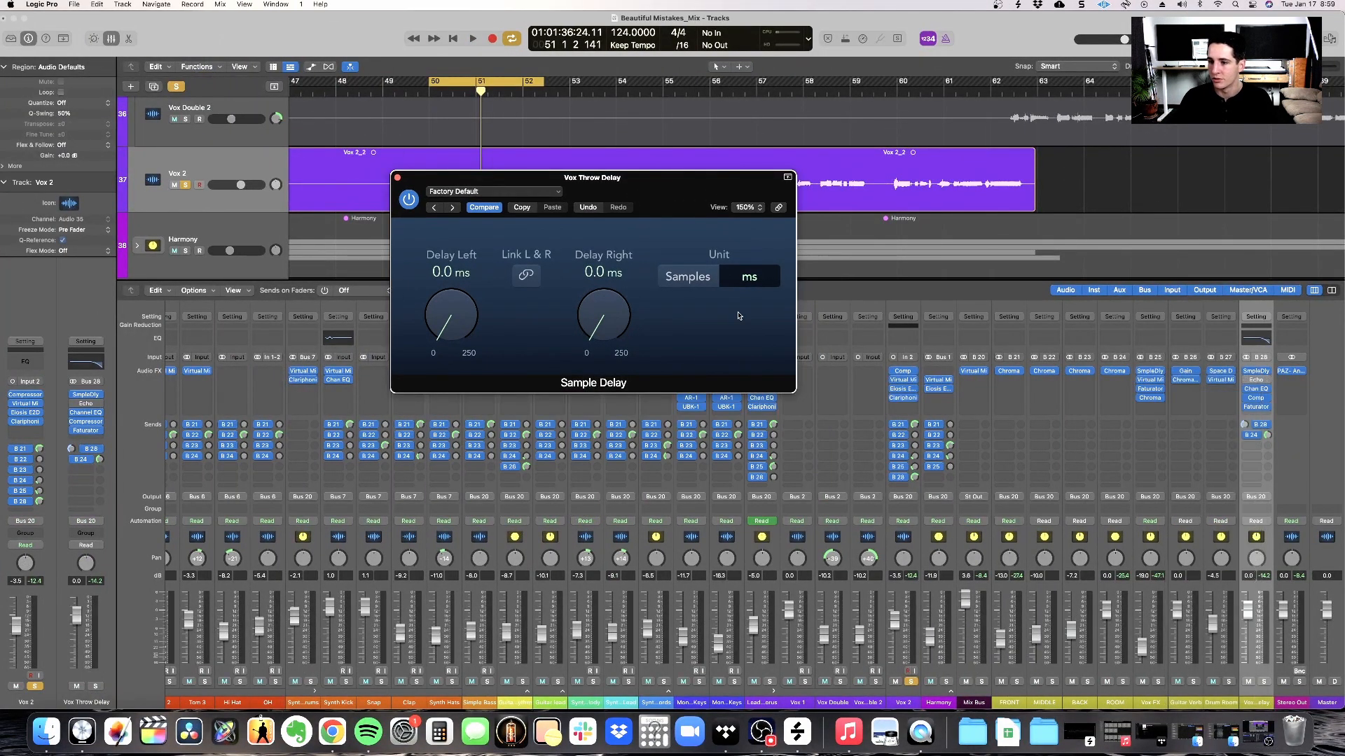
- Set the Sample Delay's right and left delays to 250 ms and close its window
{"action": "left_click_drag", "start_coordinate": [554, 368], "coordinate": [596, 343]}
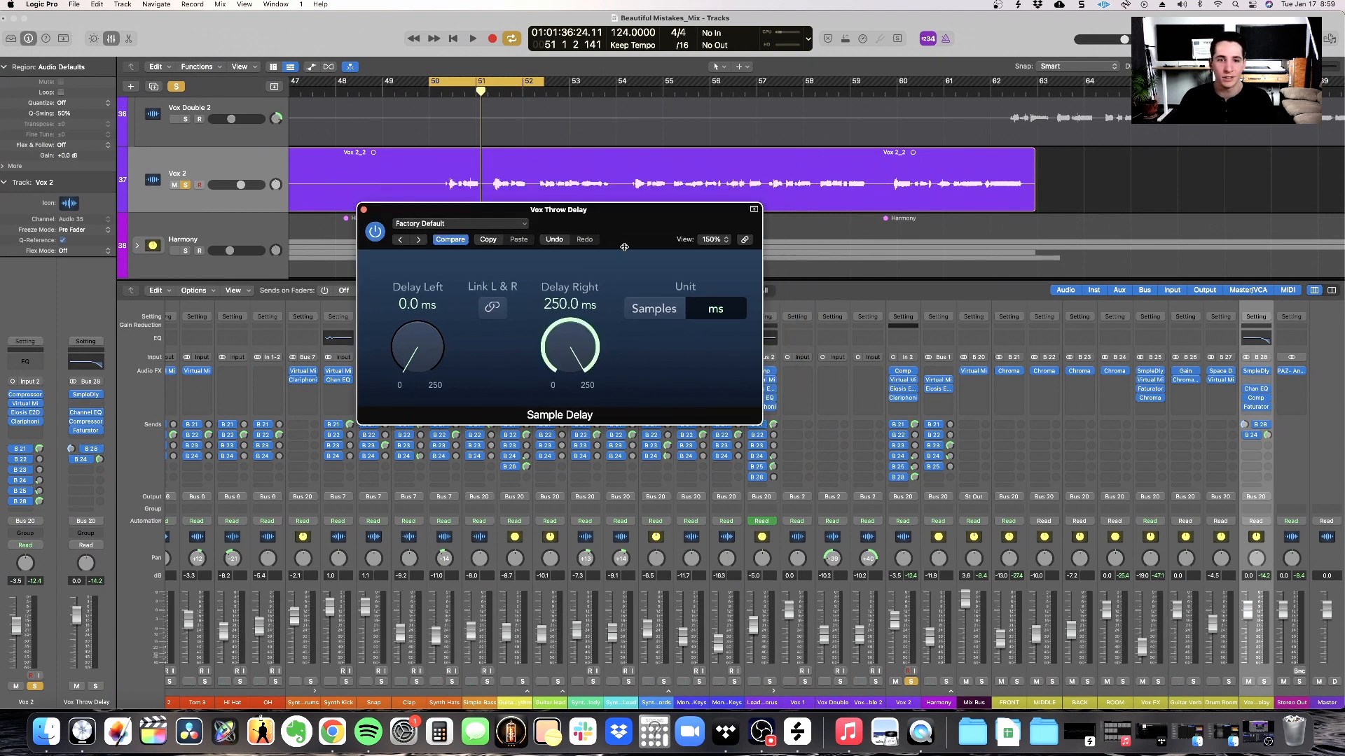
{"action": "left_click_drag", "start_coordinate": [431, 349], "coordinate": [432, 315]}
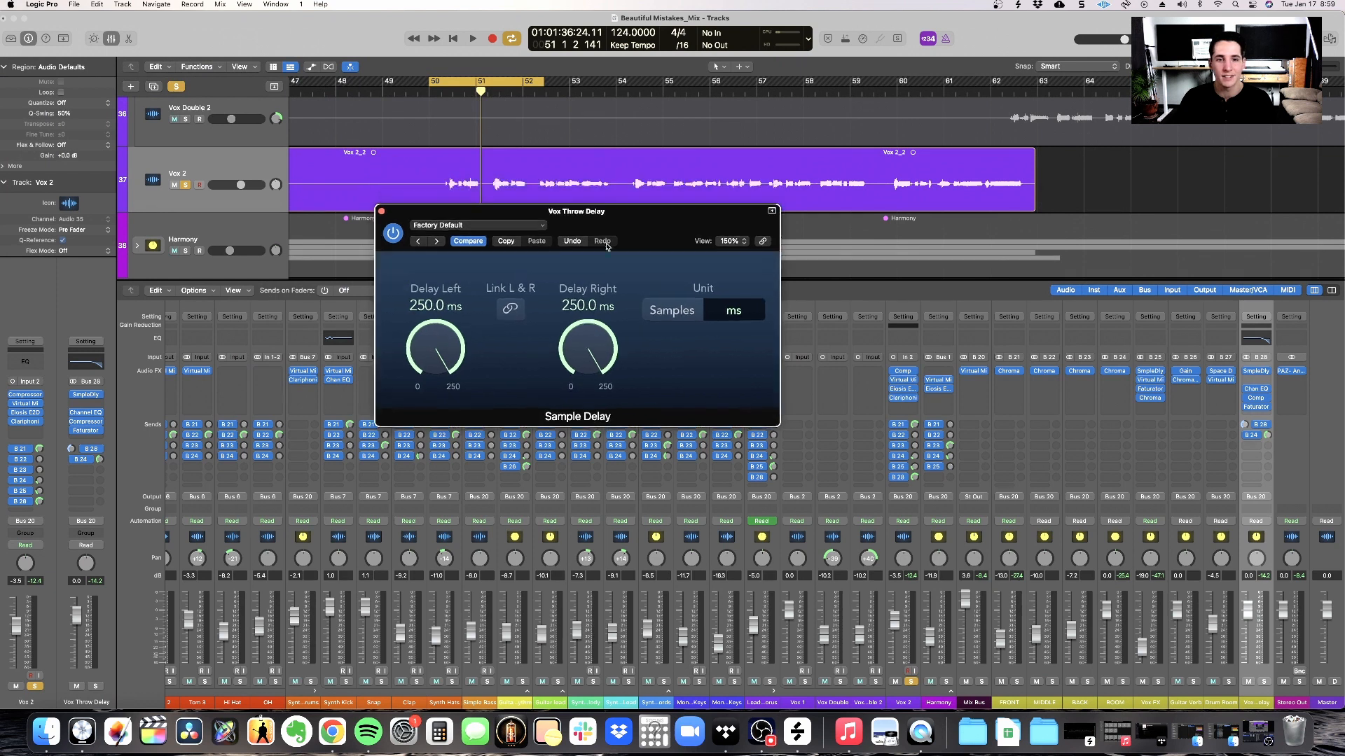
{"action": "left_click", "coordinate": [382, 212]}
- Copy the Sample Delay into the next insert slot and set the copy to 236.6 ms right and about 218 ms left
{"action": "left_click_drag", "start_coordinate": [1256, 371], "coordinate": [1258, 381]}
{"action": "left_click", "coordinate": [1257, 382]}
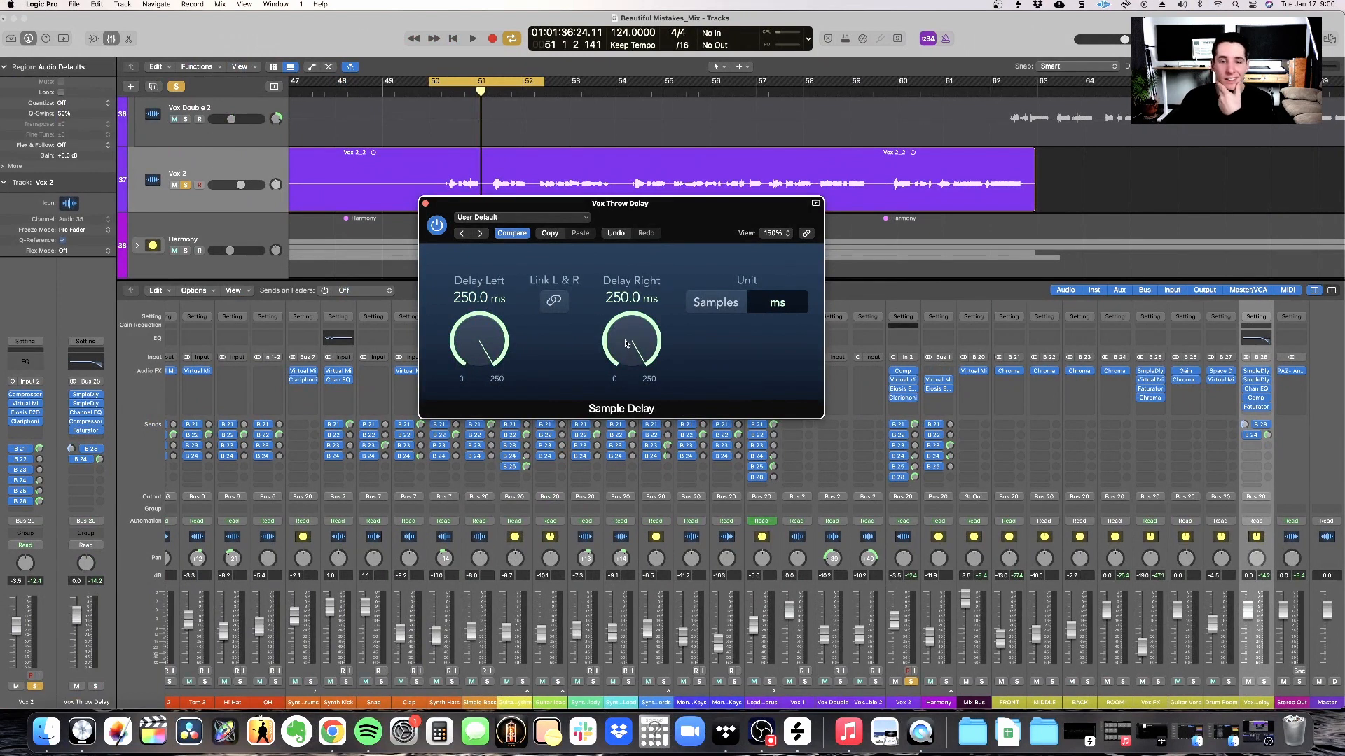
{"action": "left_click_drag", "start_coordinate": [625, 343], "coordinate": [625, 353]}
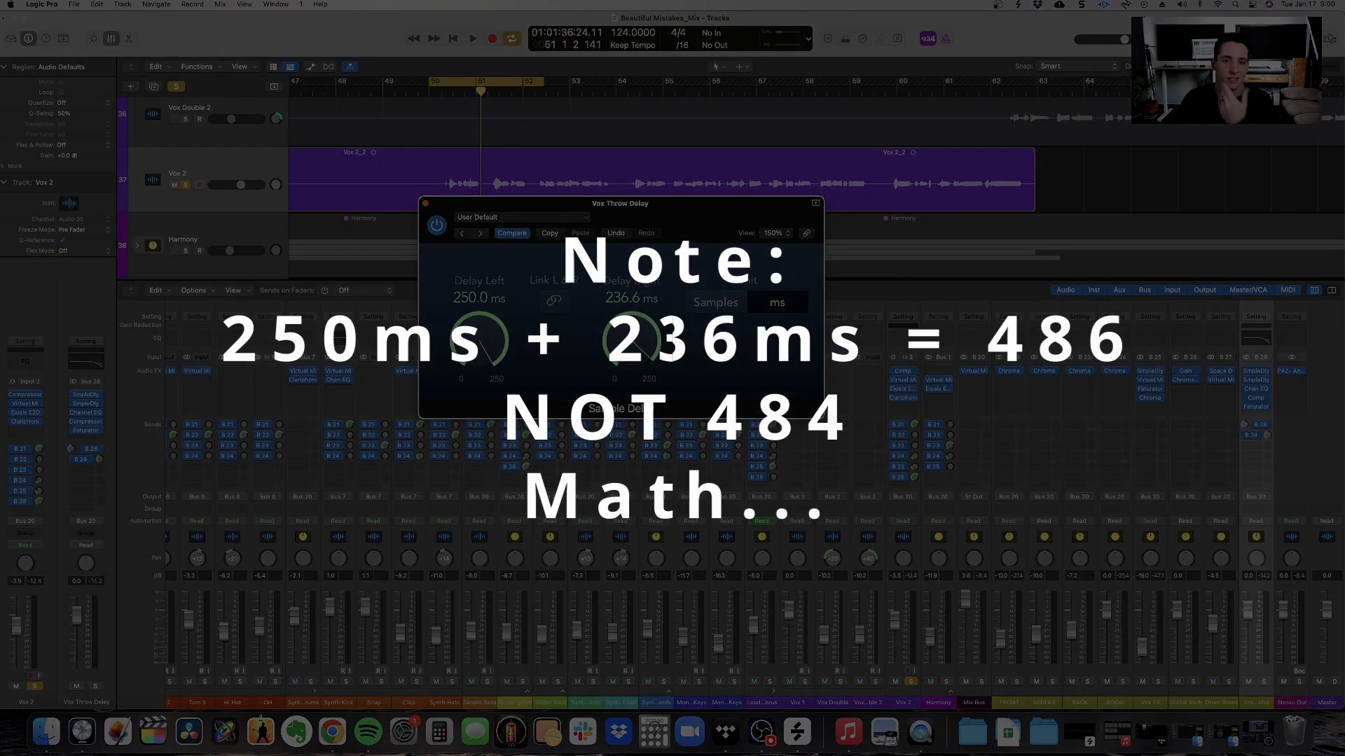
{"action": "left_click_drag", "start_coordinate": [482, 337], "coordinate": [484, 359]}
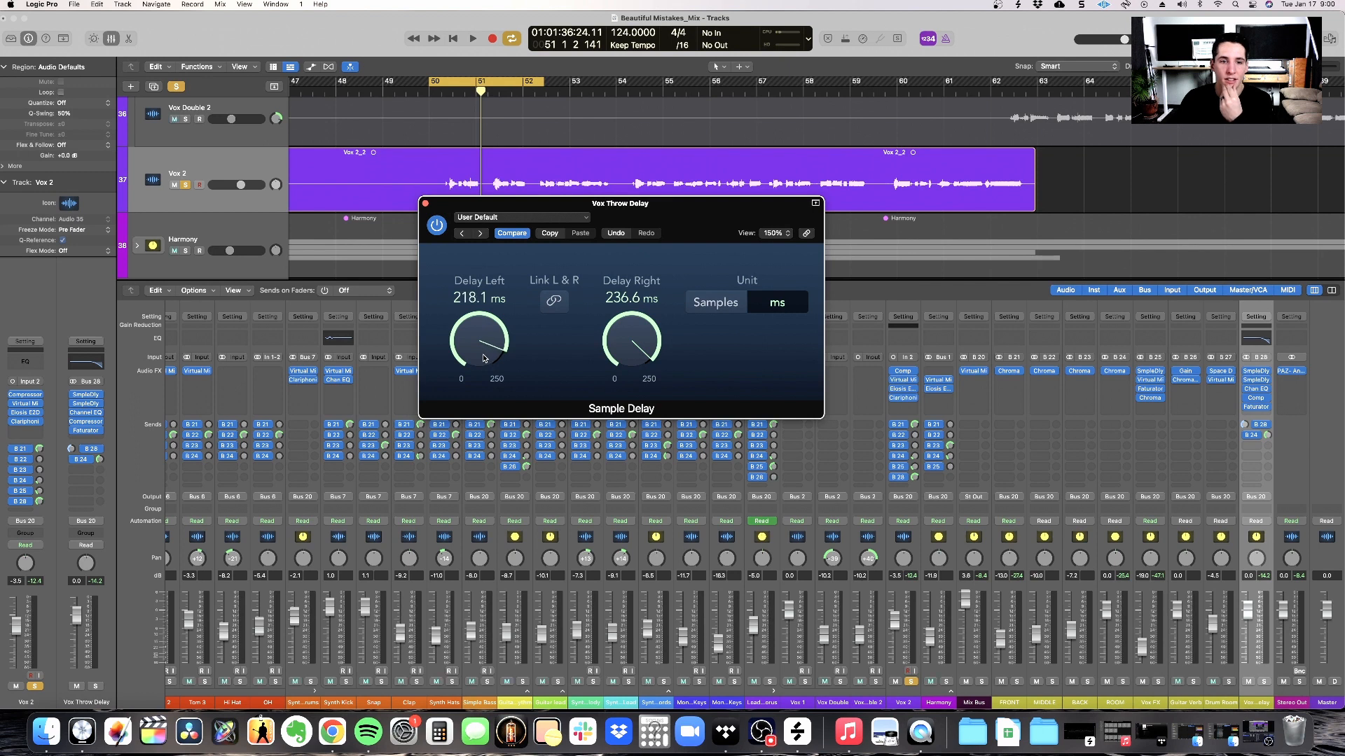
- Audition the delay from bar 50, set the second Sample Delay's left delay to 250 ms, and close its window
{"action": "left_click_drag", "start_coordinate": [683, 216], "coordinate": [690, 236]}
{"action": "key", "text": "space"}
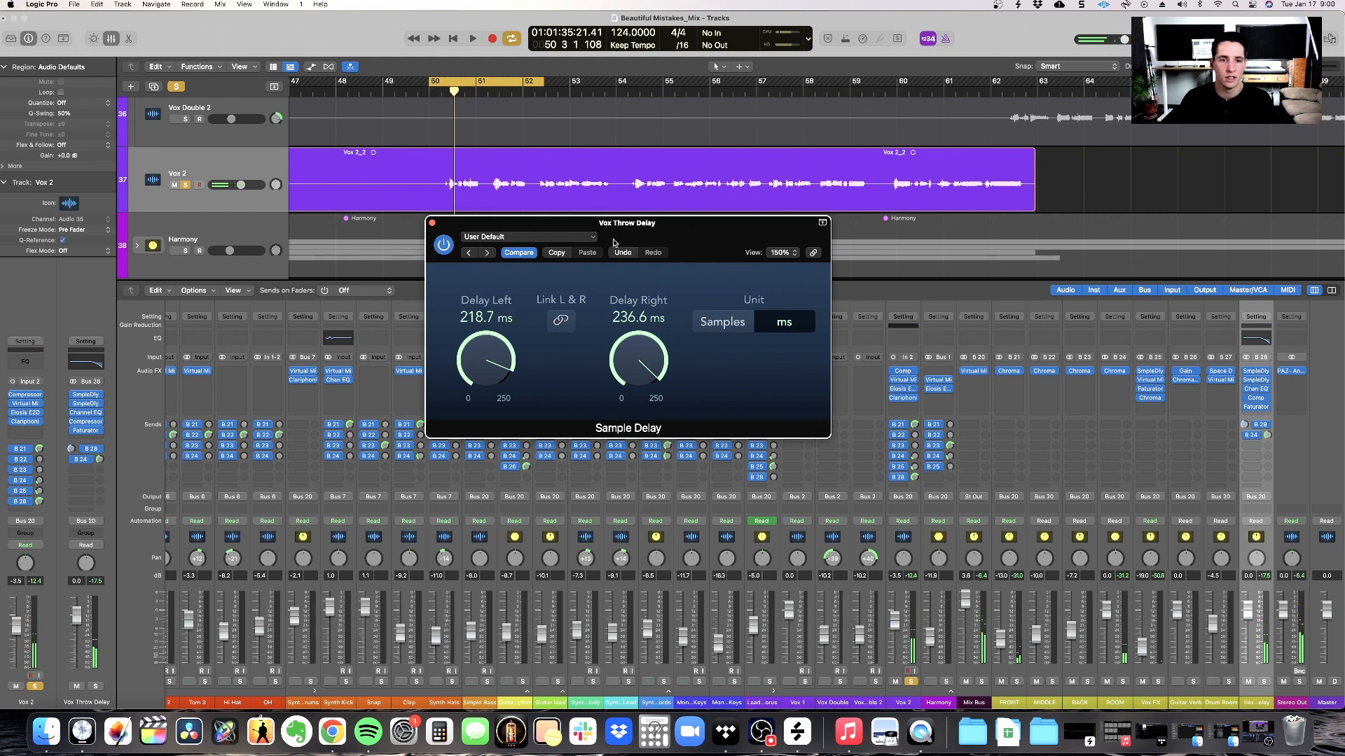
{"action": "left_click_drag", "start_coordinate": [668, 238], "coordinate": [683, 237]}
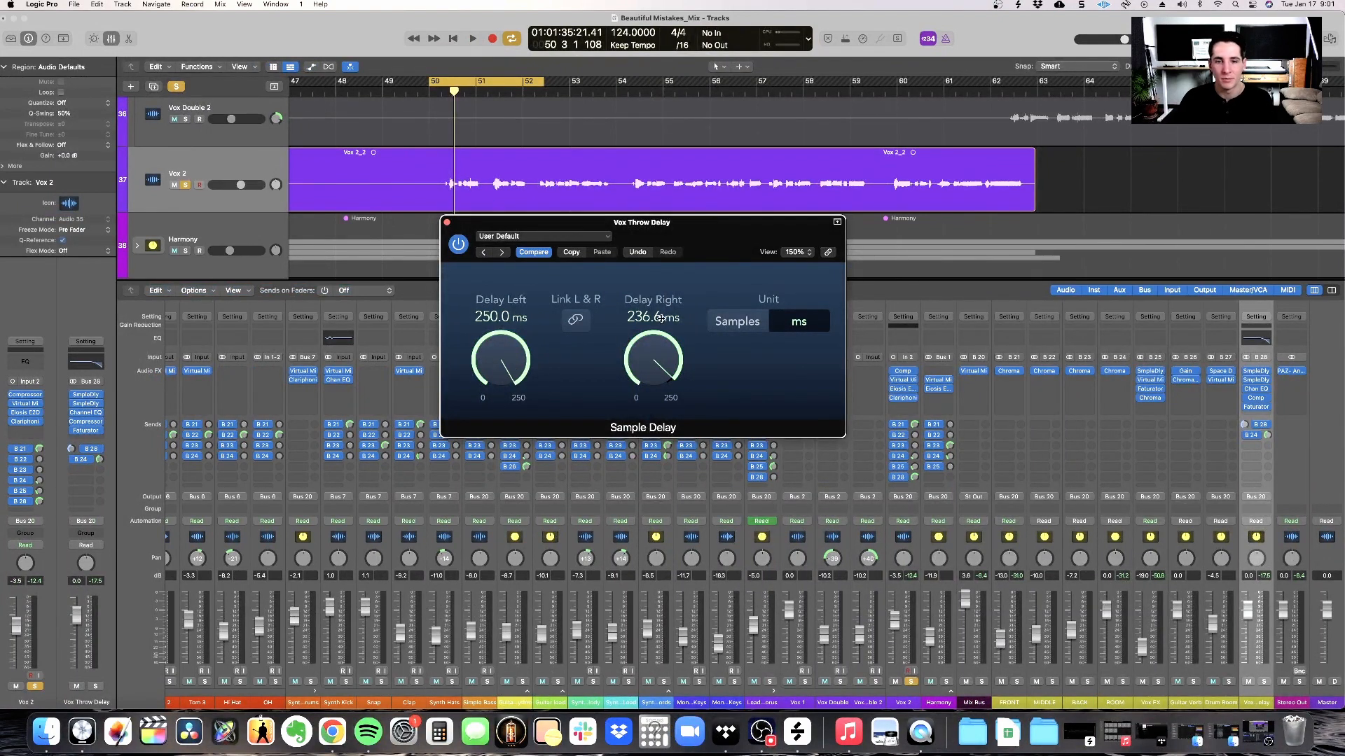
{"action": "left_click", "coordinate": [446, 222]}
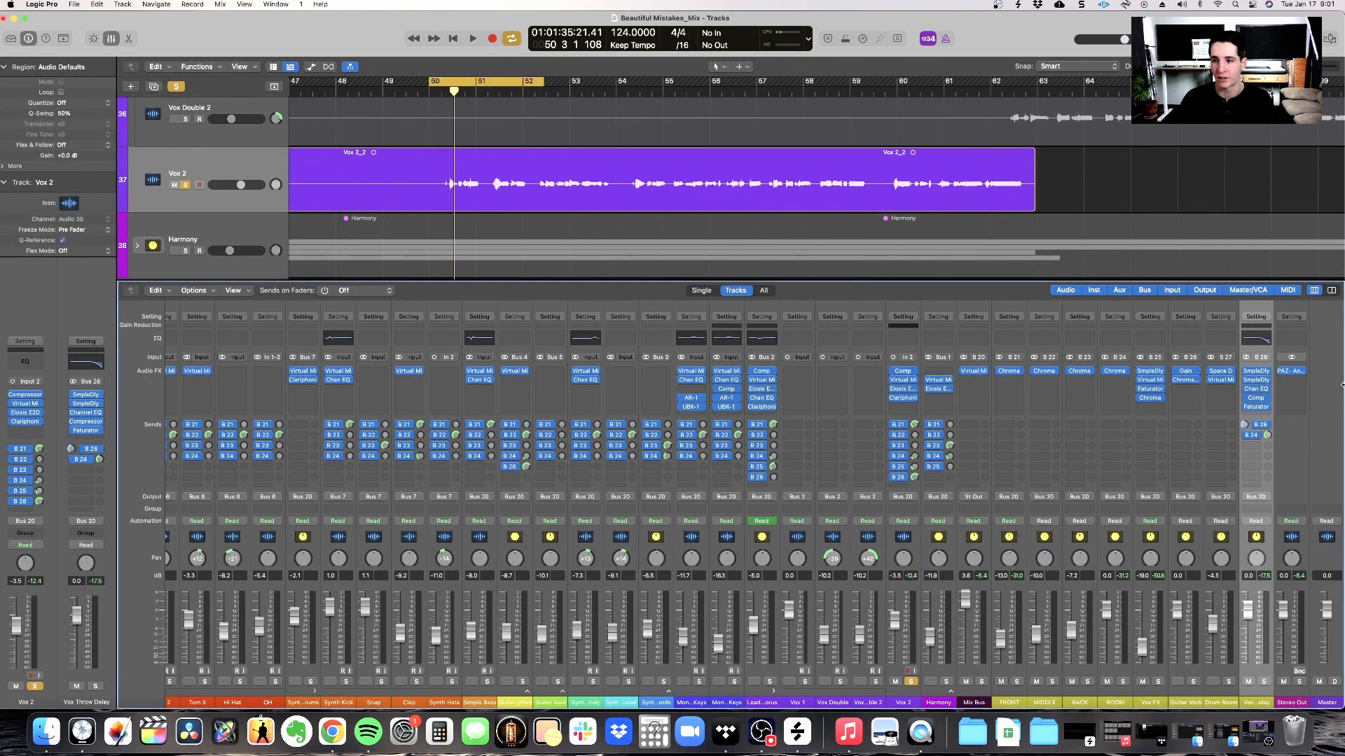
- Add a third Sample Delay by copying the second one, and set it to 225.6 ms left and 0 ms right
{"action": "left_click_drag", "start_coordinate": [1256, 382], "coordinate": [1258, 385]}
{"action": "left_click", "coordinate": [1257, 381]}
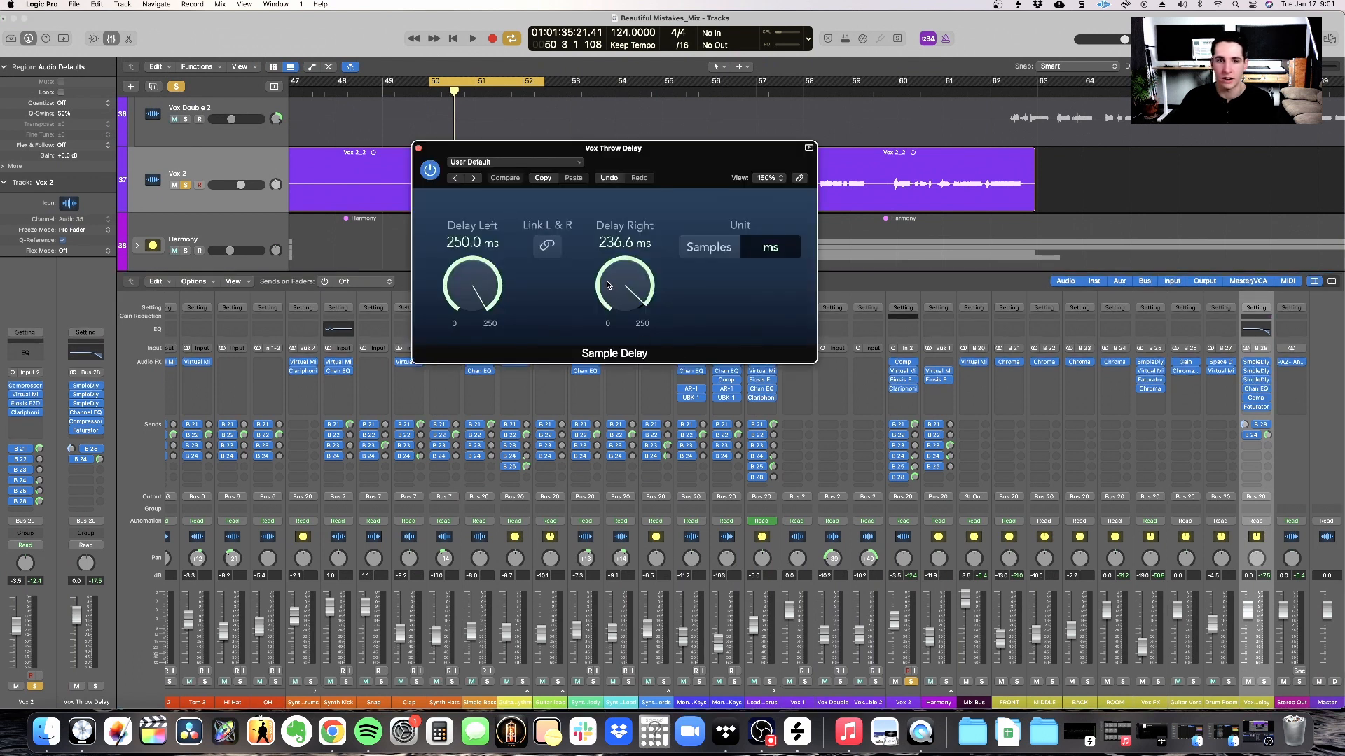
{"action": "left_click_drag", "start_coordinate": [673, 168], "coordinate": [780, 232]}
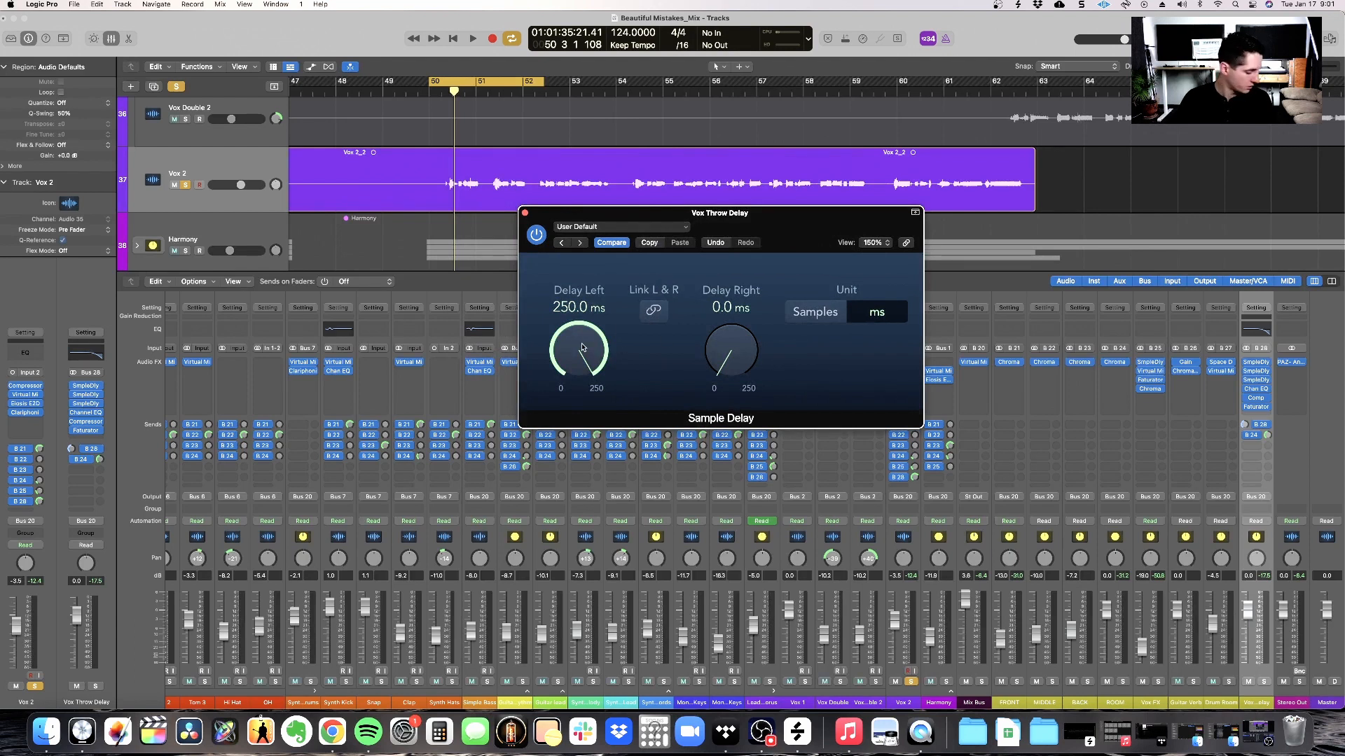
{"action": "left_click_drag", "start_coordinate": [578, 346], "coordinate": [577, 362]}
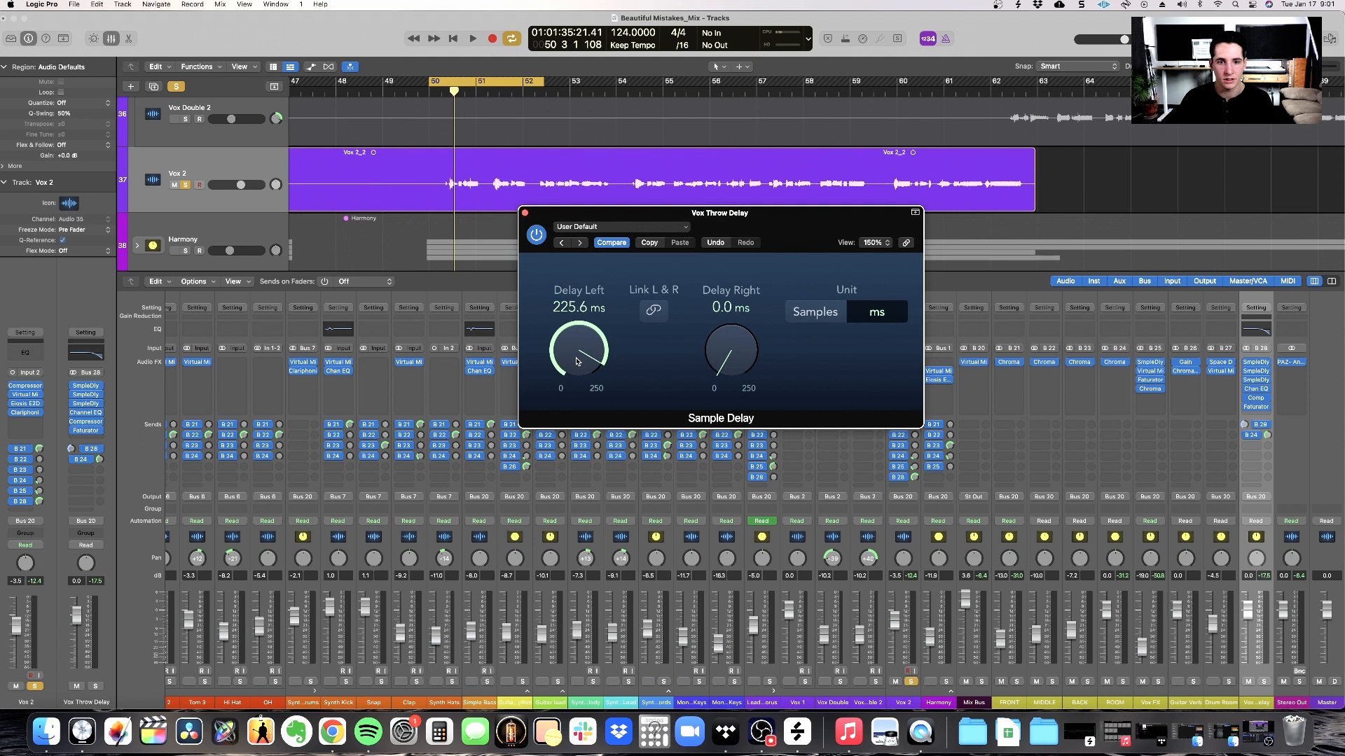
{"action": "left_click_drag", "start_coordinate": [772, 236], "coordinate": [761, 237]}
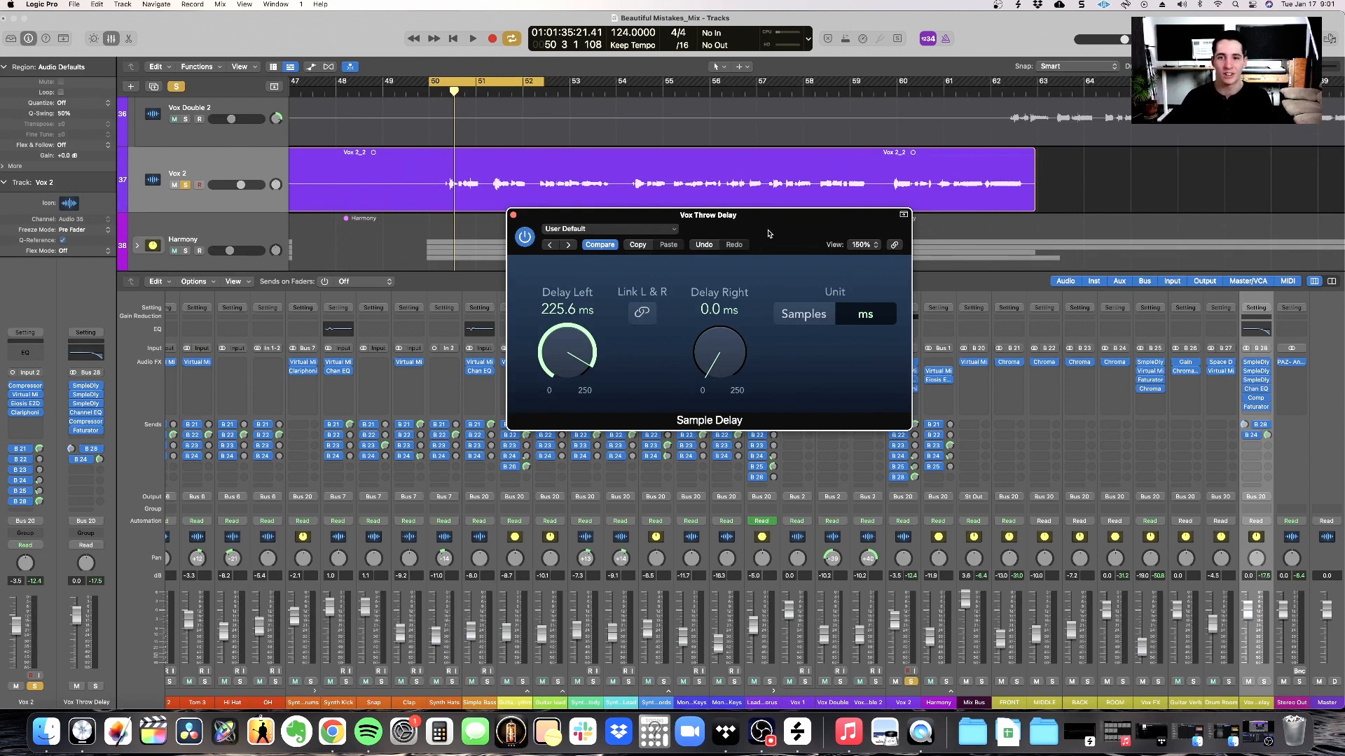
{"action": "left_click", "coordinate": [513, 215]}
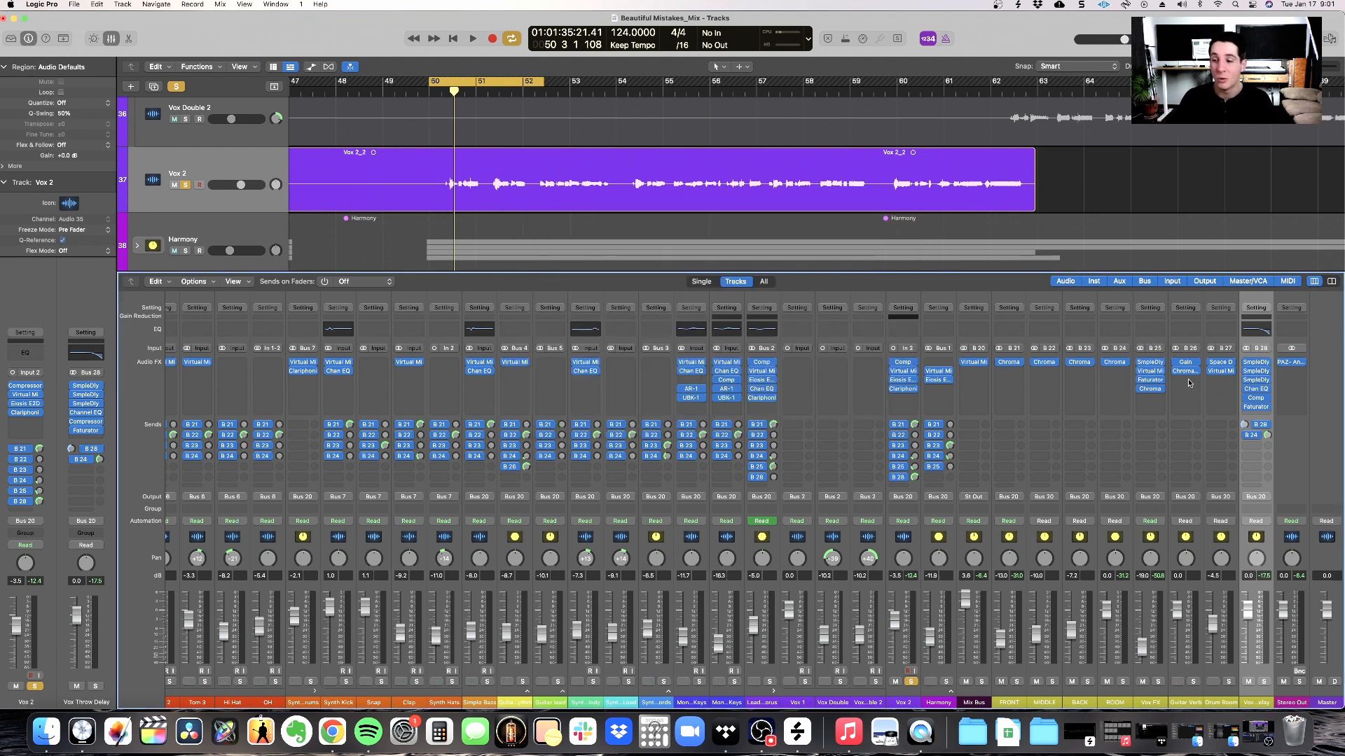
- Insert a Gain utility ahead of the three Sample Delays on the Vox Throw Delay channel
{"action": "left_click", "coordinate": [1255, 362]}
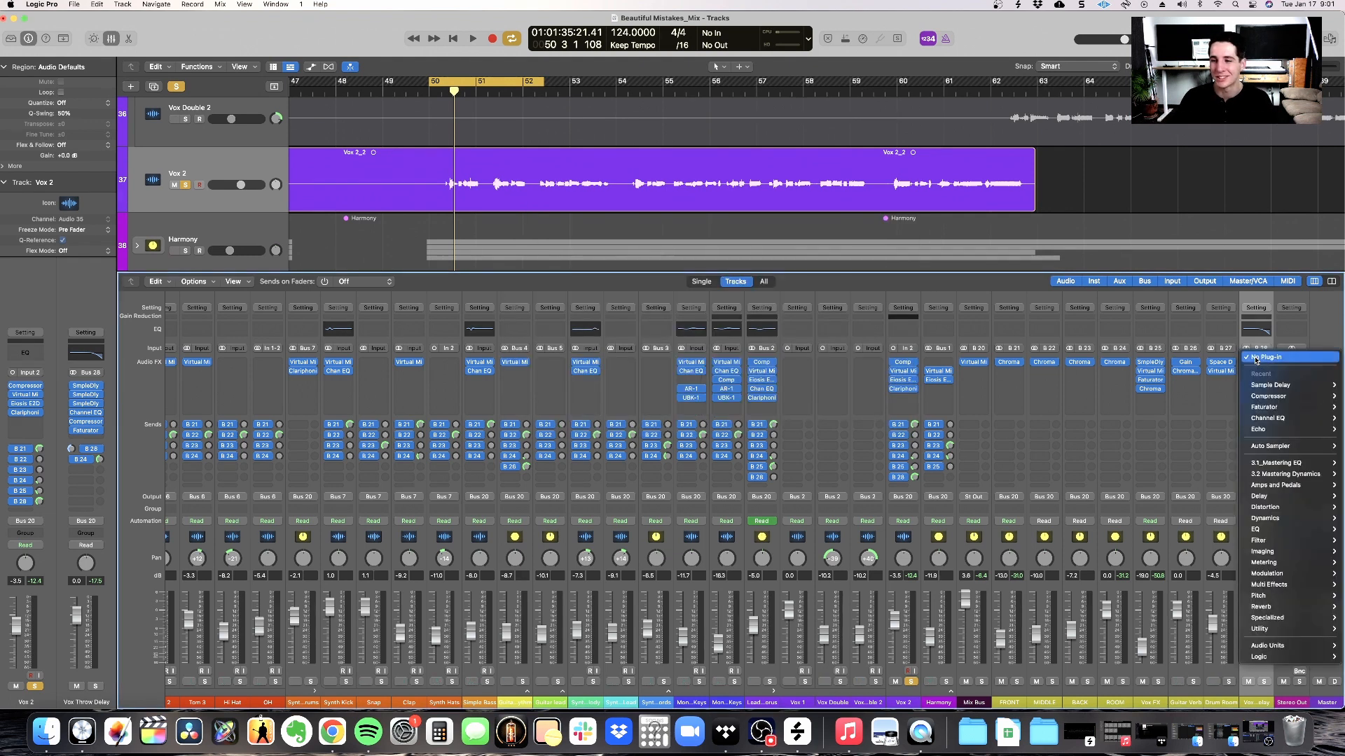
{"action": "mouse_move", "coordinate": [1269, 430]}
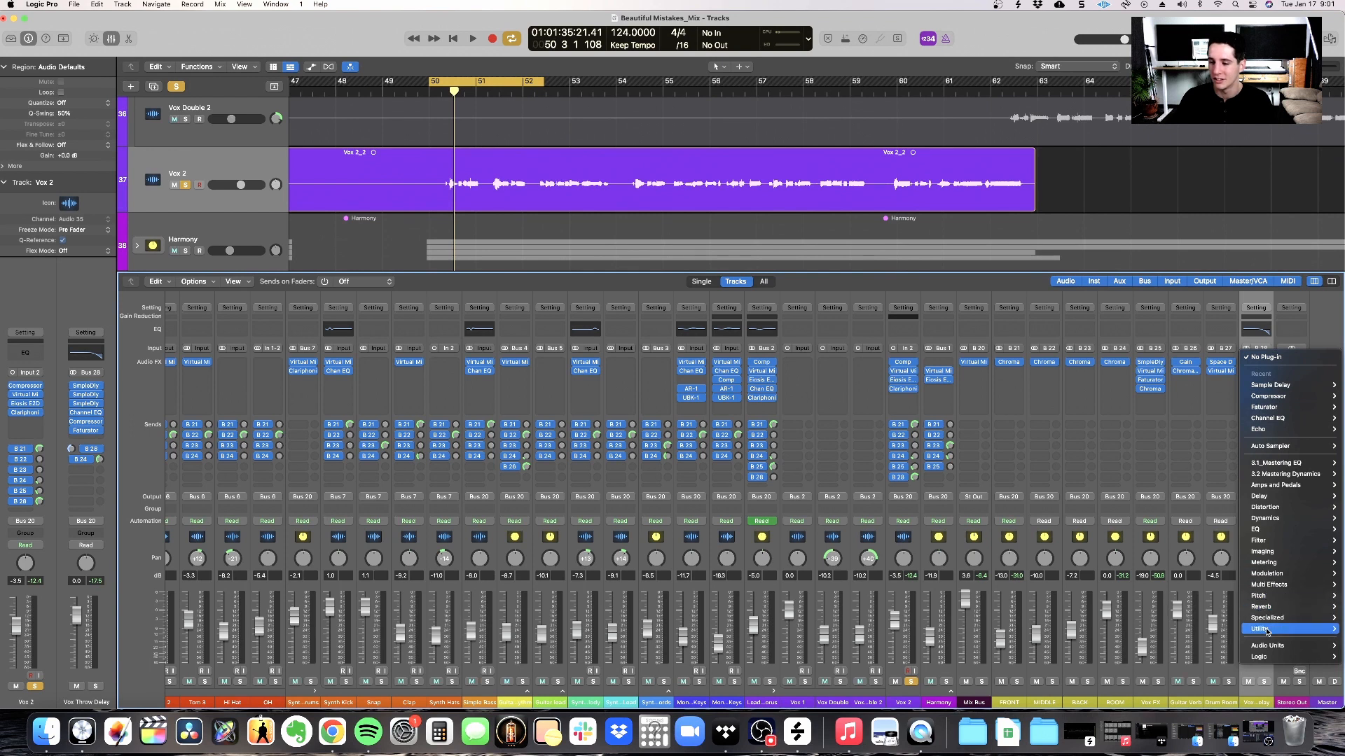
{"action": "mouse_move", "coordinate": [1260, 629]}
{"action": "left_click", "coordinate": [1151, 629]}
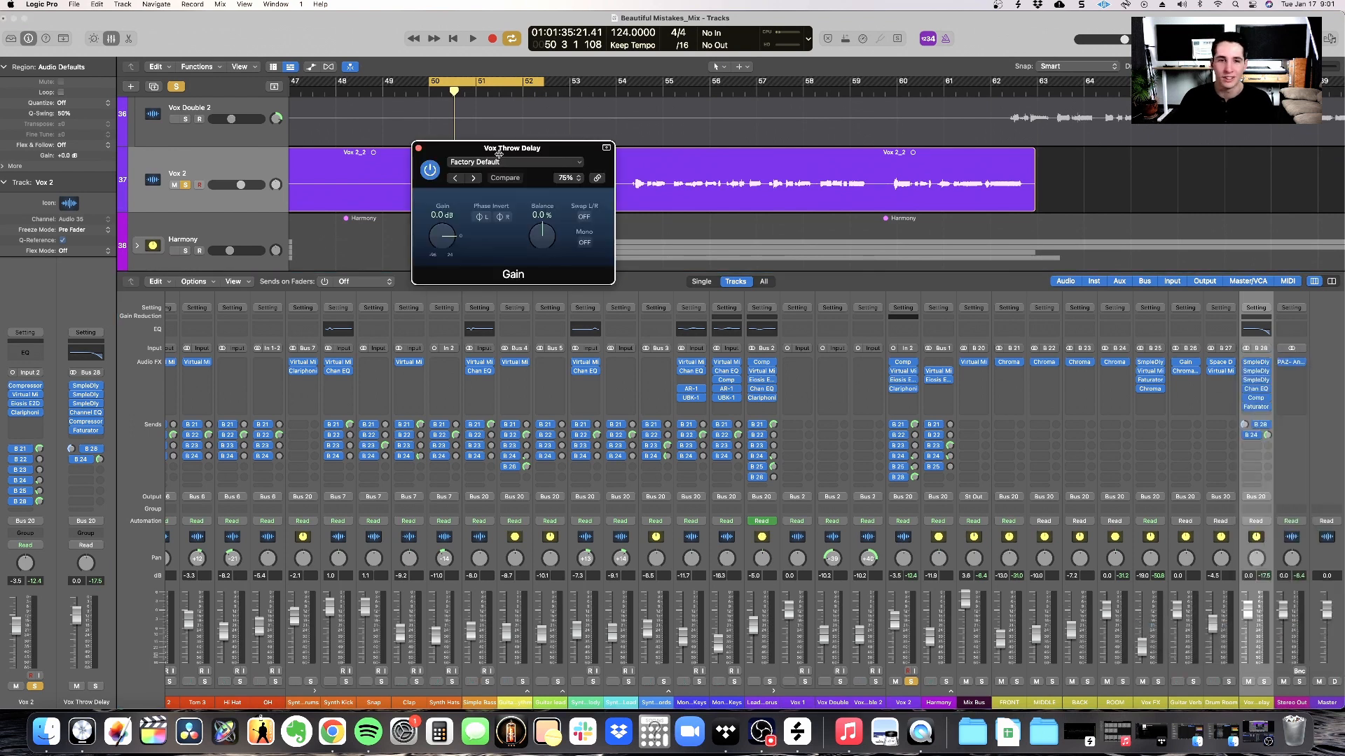
- Enlarge the Gain window to 150% and turn on Swap L/R
{"action": "left_click_drag", "start_coordinate": [585, 173], "coordinate": [593, 289]}
{"action": "left_click", "coordinate": [633, 316]}
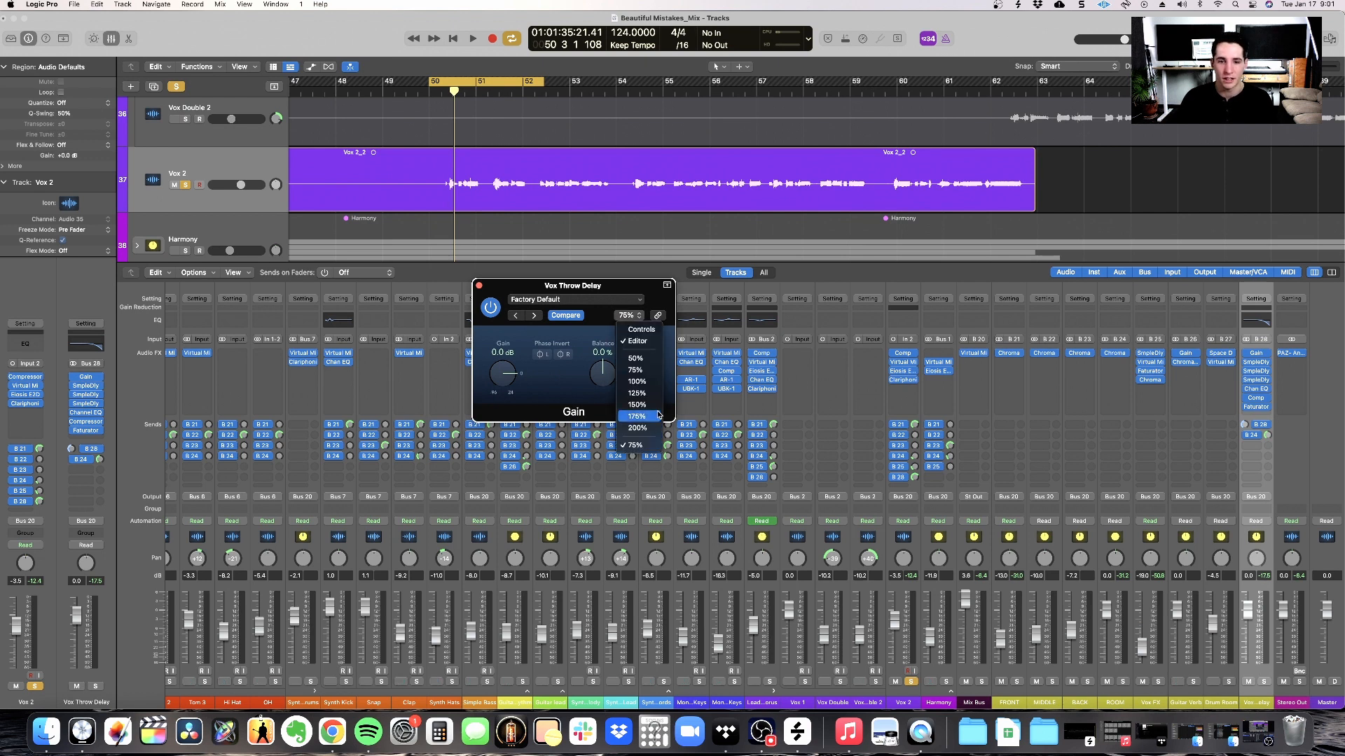
{"action": "left_click", "coordinate": [639, 371]}
{"action": "left_click", "coordinate": [790, 307]}
- Move the Gain window aside and play the vocals from bar 50 to audition the delay with swapped channels
{"action": "left_click_drag", "start_coordinate": [757, 221], "coordinate": [702, 241]}
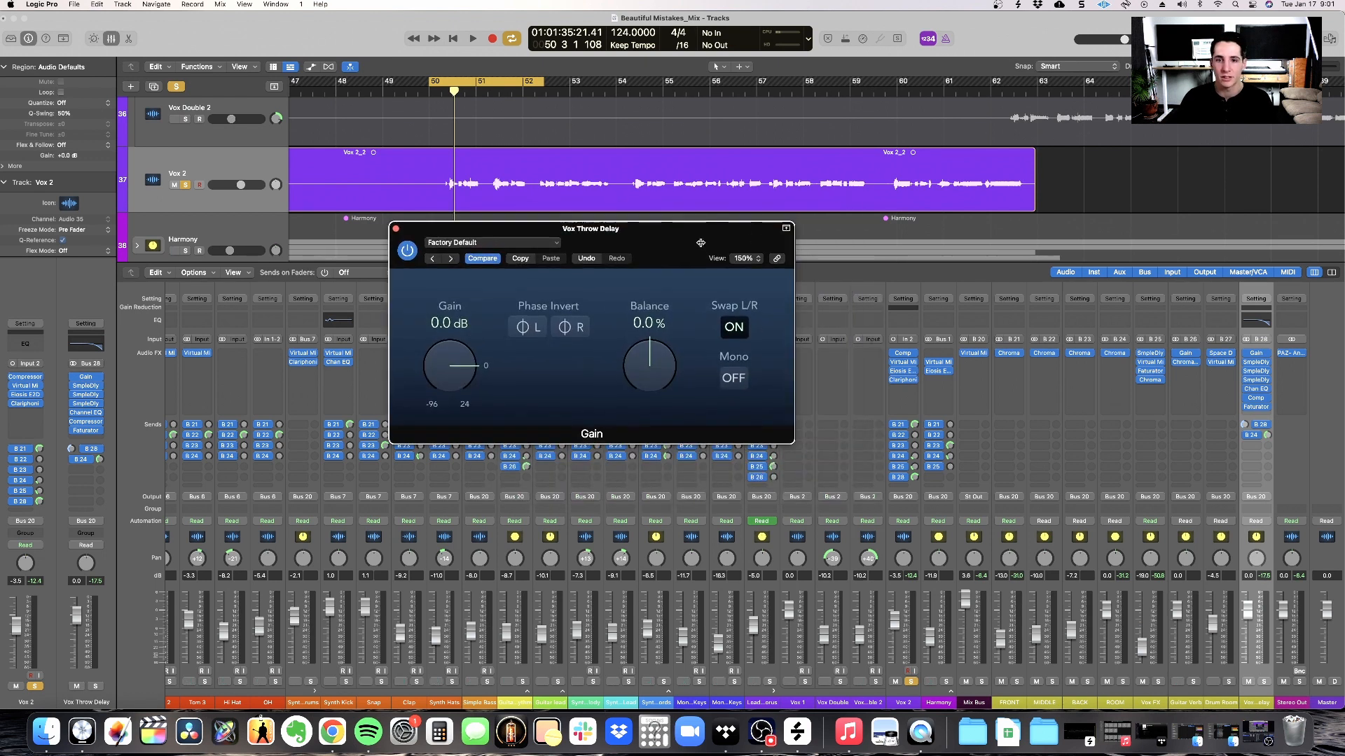
{"action": "left_click_drag", "start_coordinate": [702, 241], "coordinate": [639, 294]}
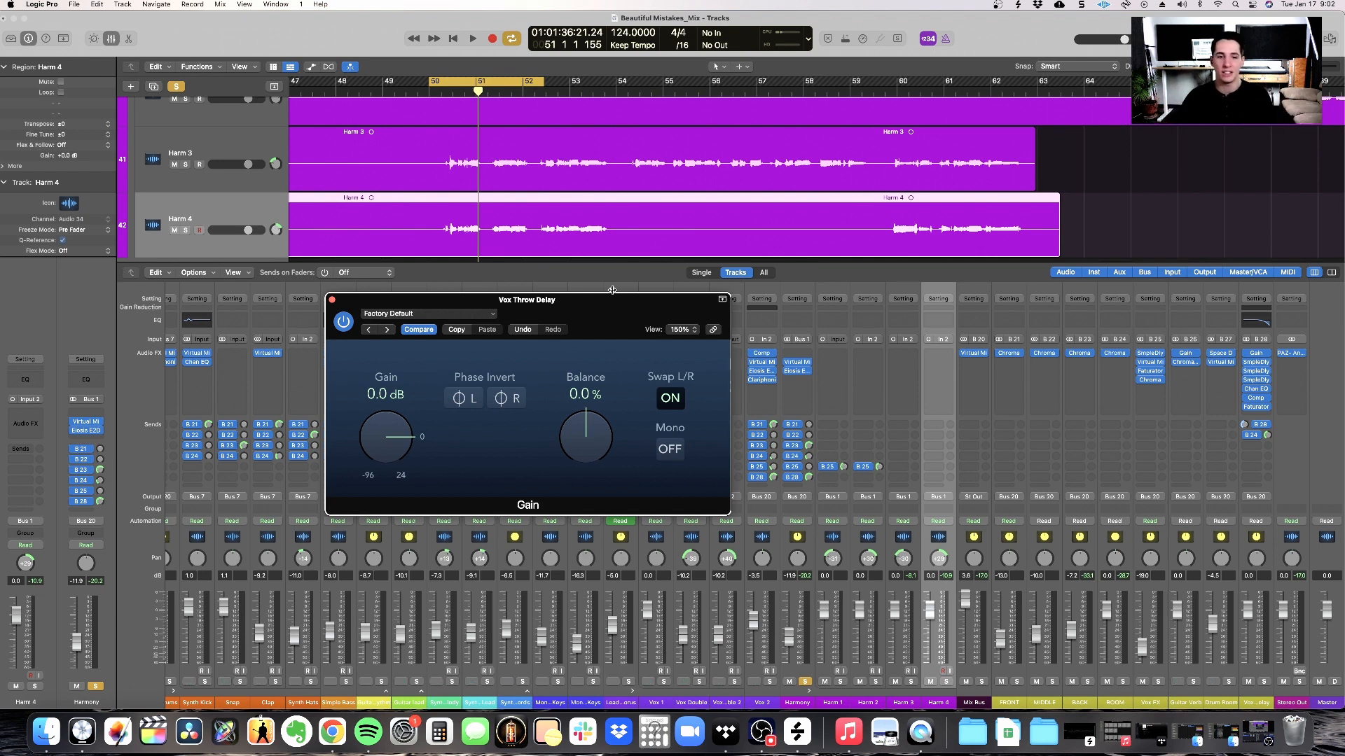
{"action": "left_click_drag", "start_coordinate": [611, 299], "coordinate": [630, 300]}
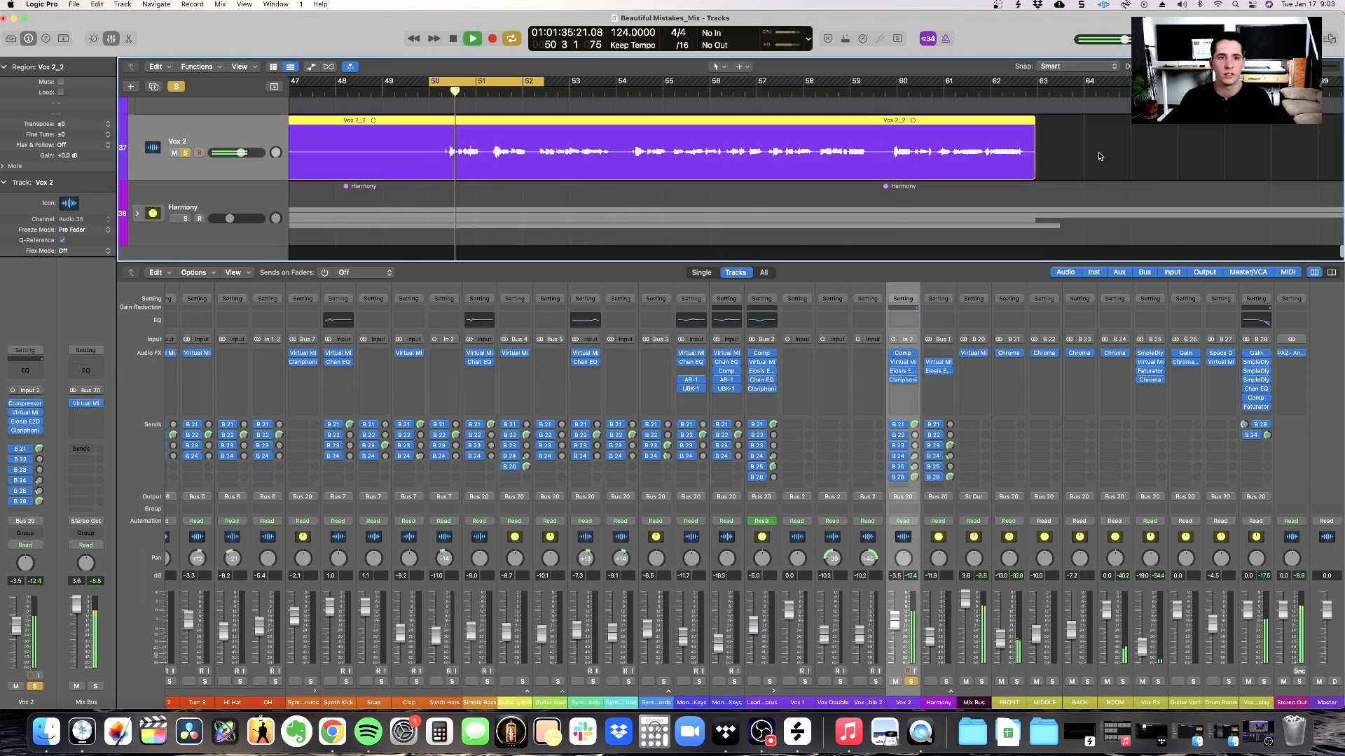
- Adjust the Bus 24 send level on the Vox Throw Delay channel while auditioning the vocals from bar 50
{"action": "key", "text": "space"}
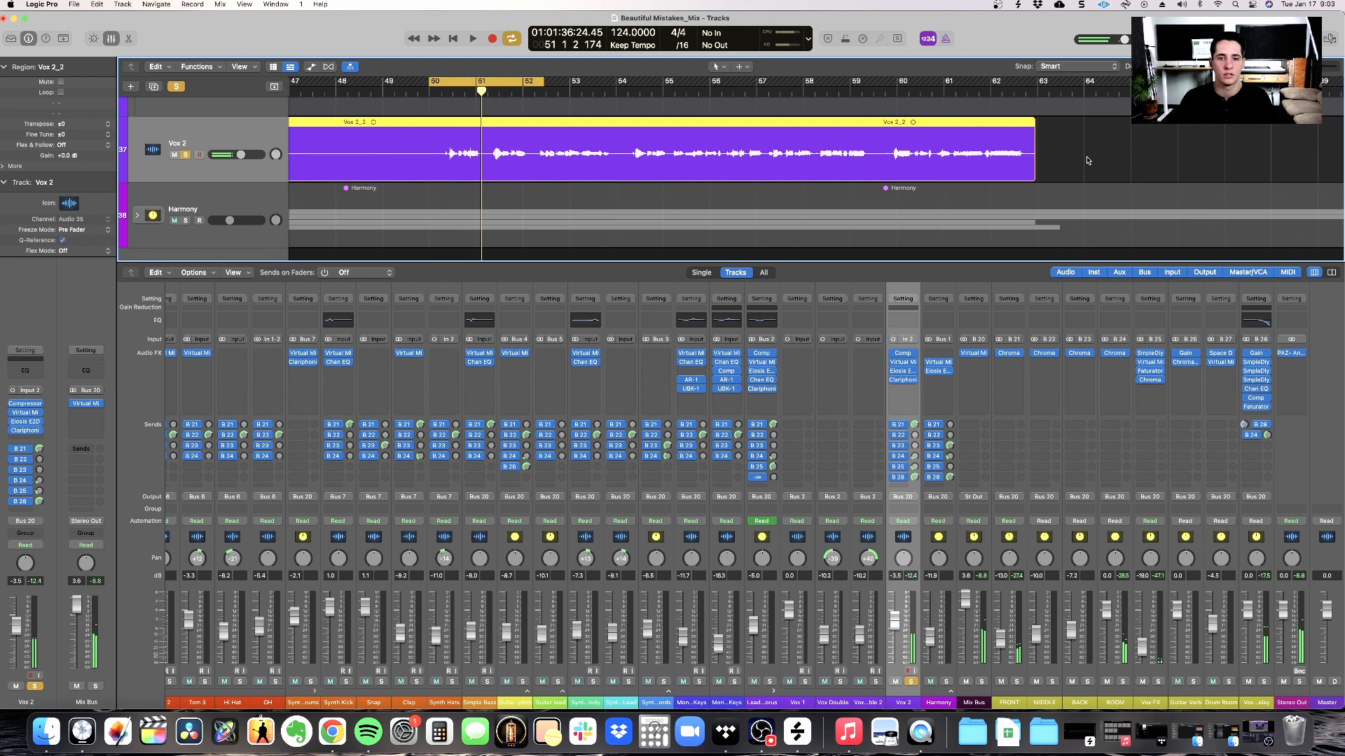
{"action": "key", "text": "space"}
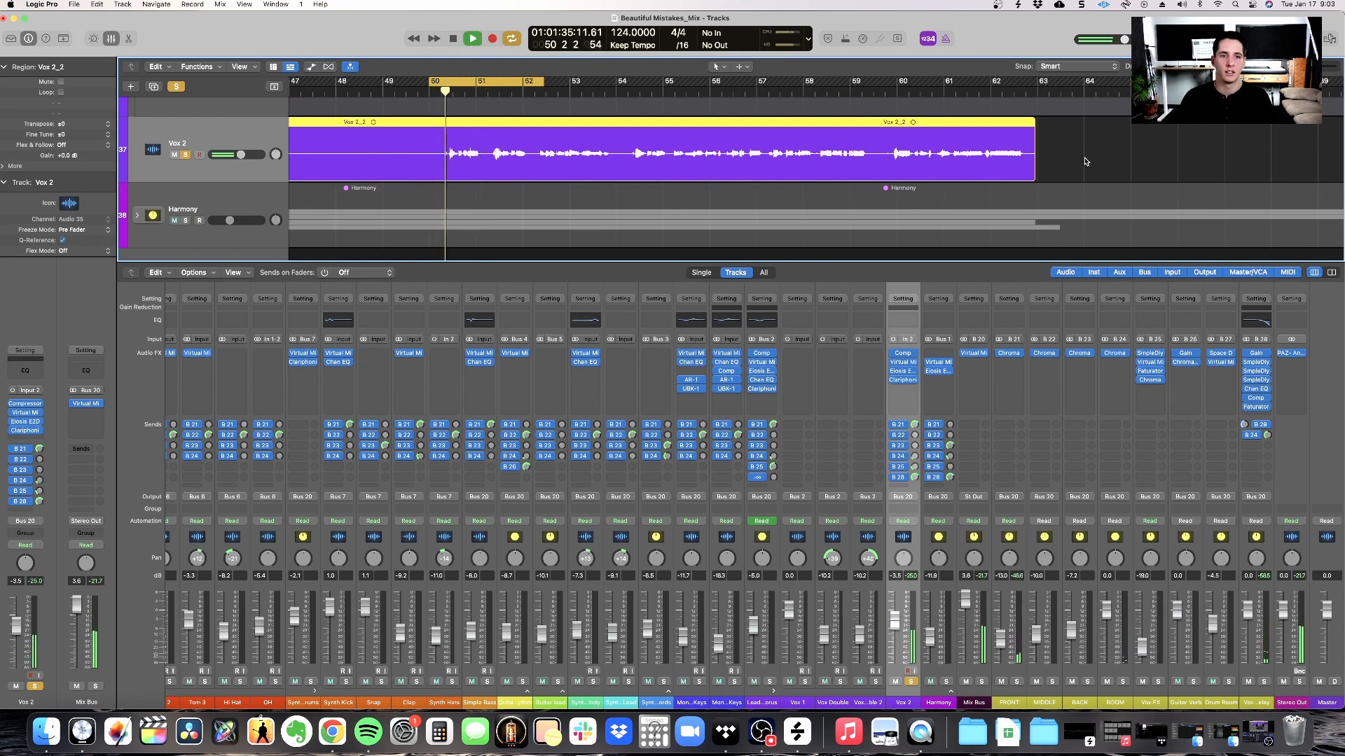
{"action": "left_click", "coordinate": [1267, 436]}
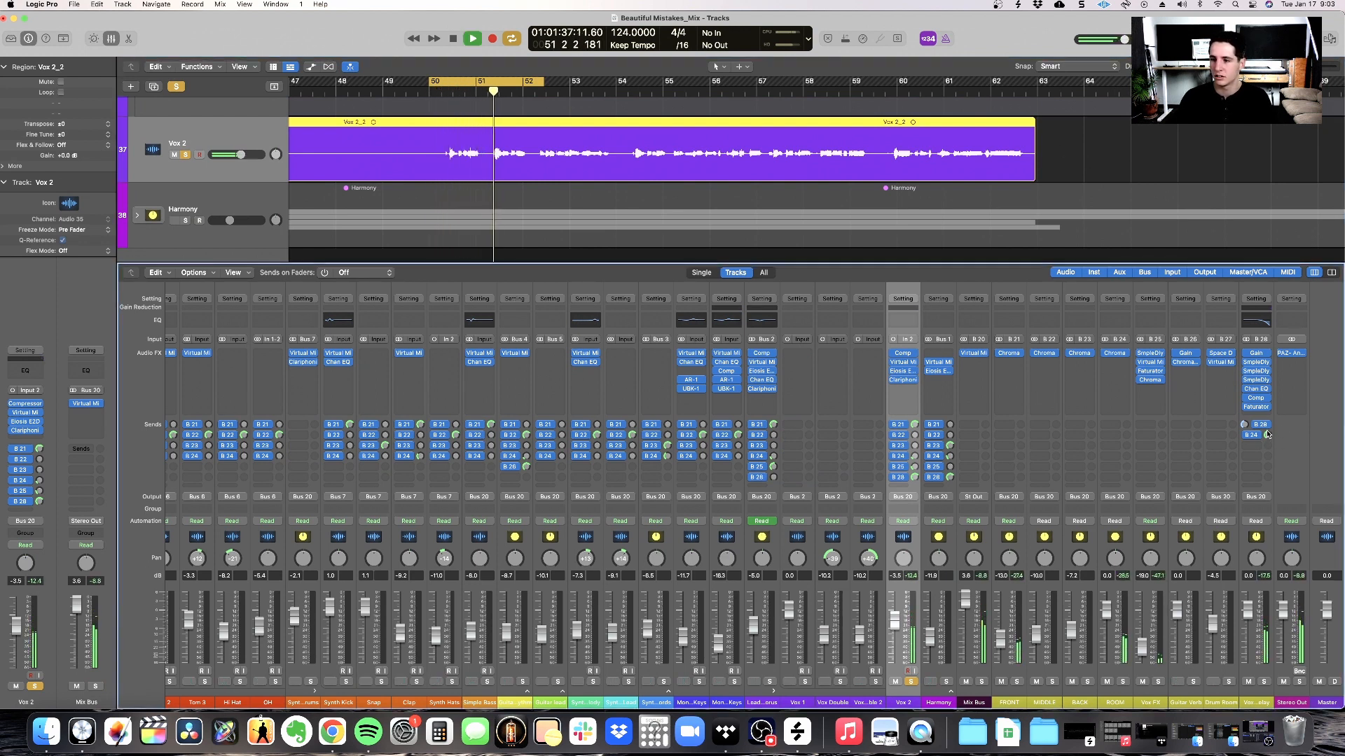
{"action": "left_click_drag", "start_coordinate": [1267, 436], "coordinate": [1267, 441]}
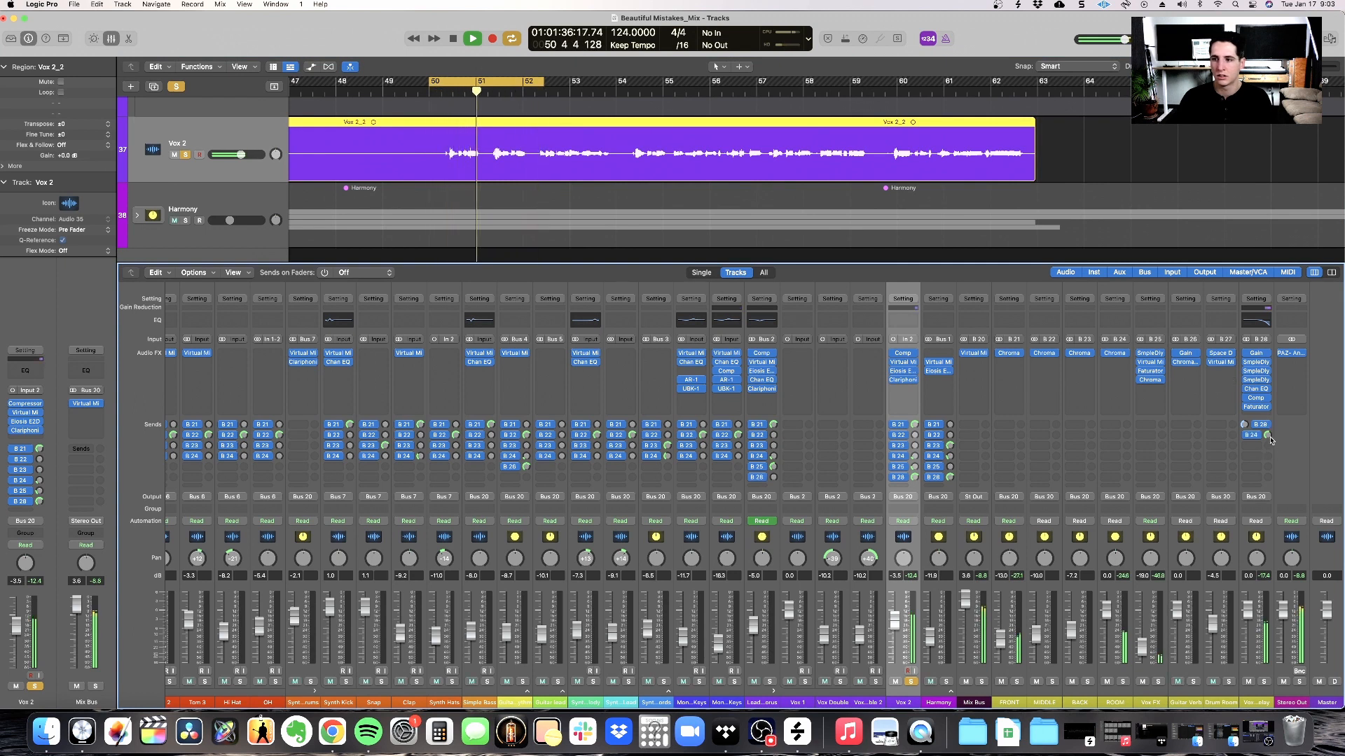
{"action": "left_click", "coordinate": [468, 81]}
{"action": "key", "text": "space"}
{"action": "left_click", "coordinate": [448, 95]}
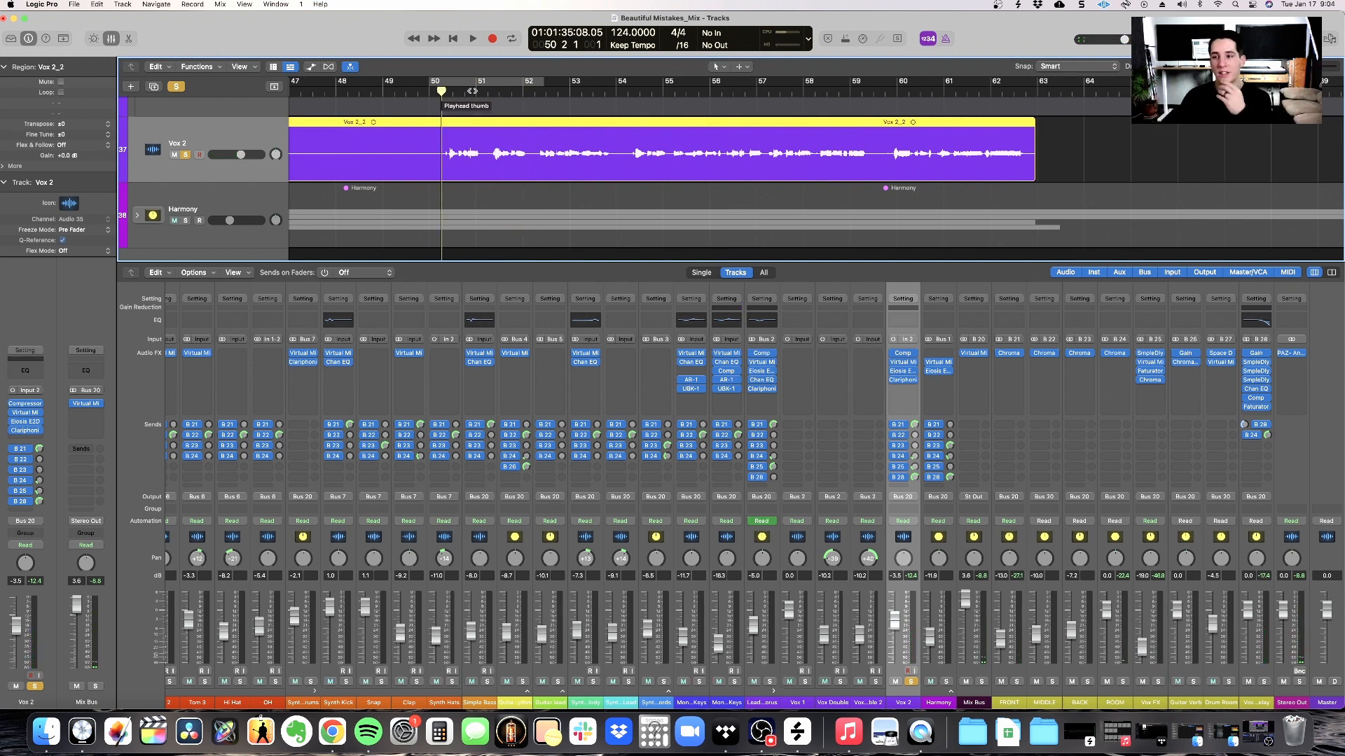
- Play the full mix from bar 50 without solo to judge the throw delay in context, and return the playhead to bar 50
{"action": "left_click", "coordinate": [1142, 161]}
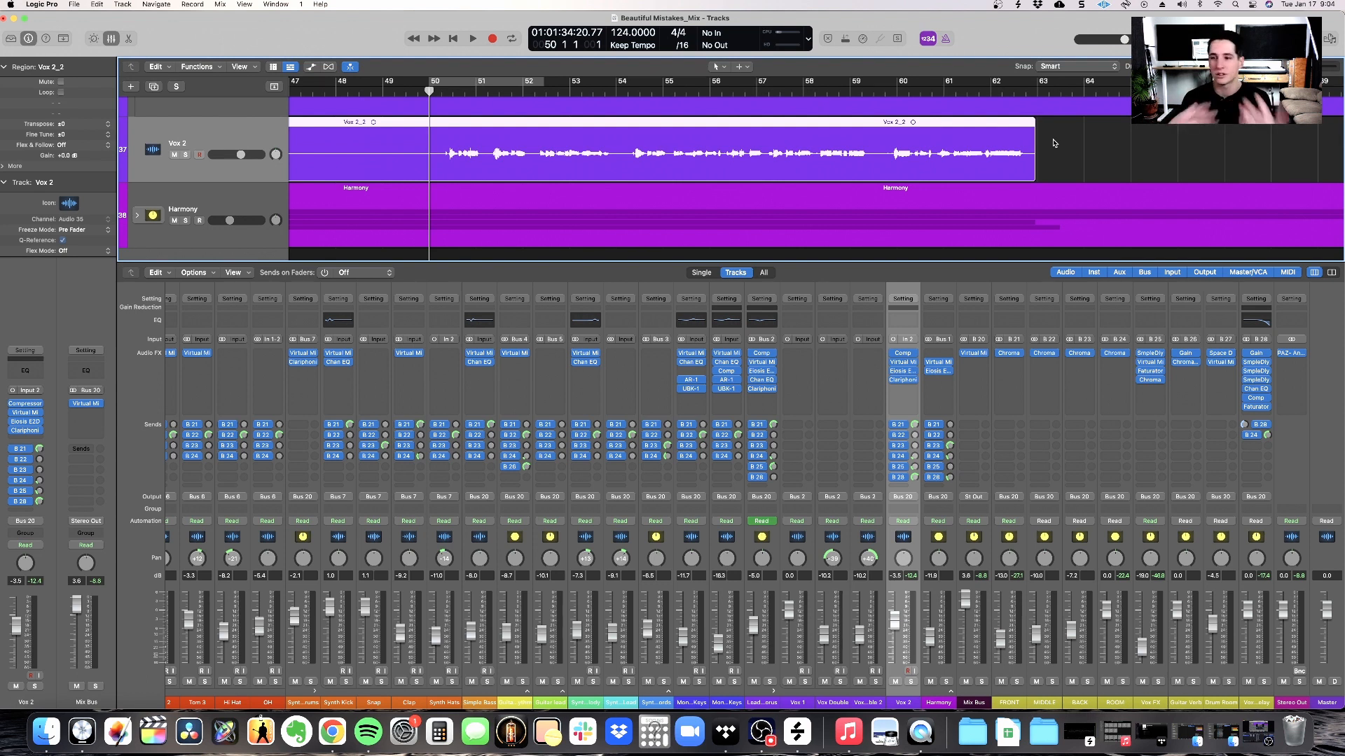
{"action": "key", "text": "space"}
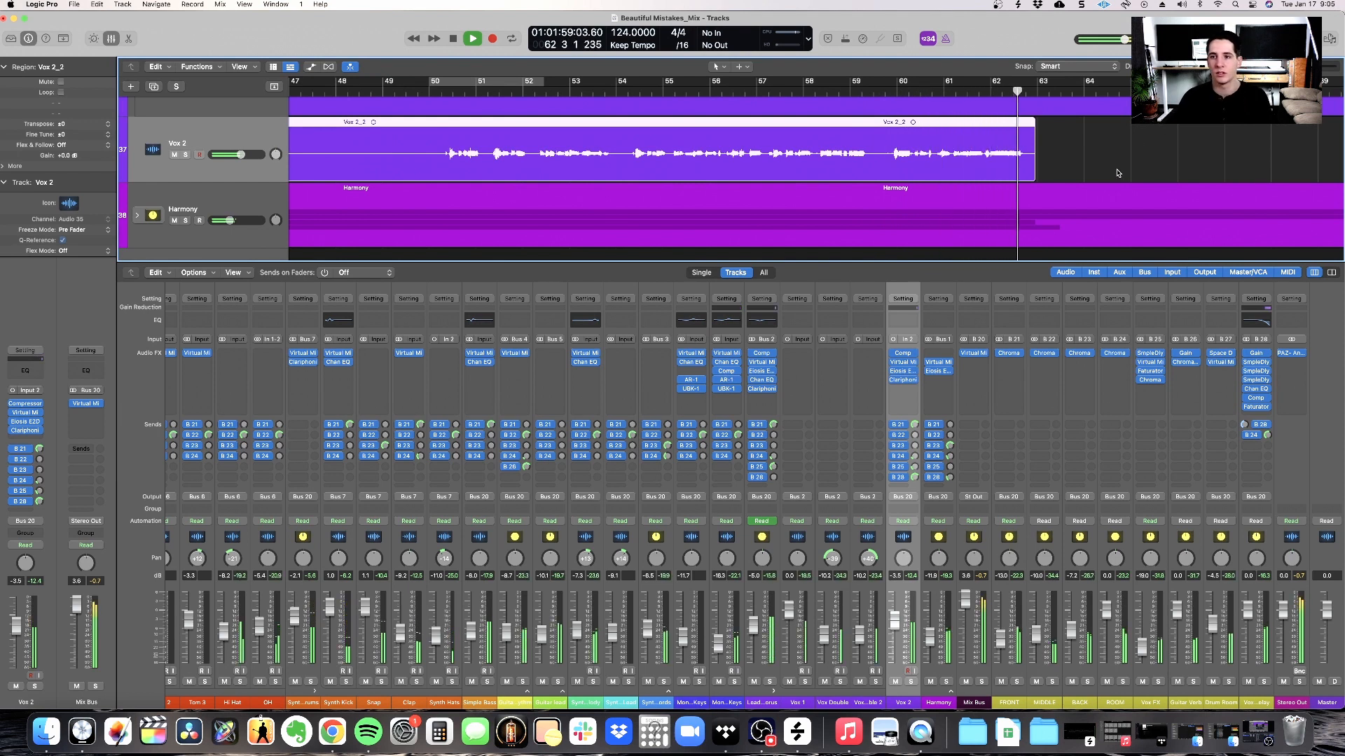
{"action": "key", "text": "space"}
{"action": "left_click", "coordinate": [452, 91]}
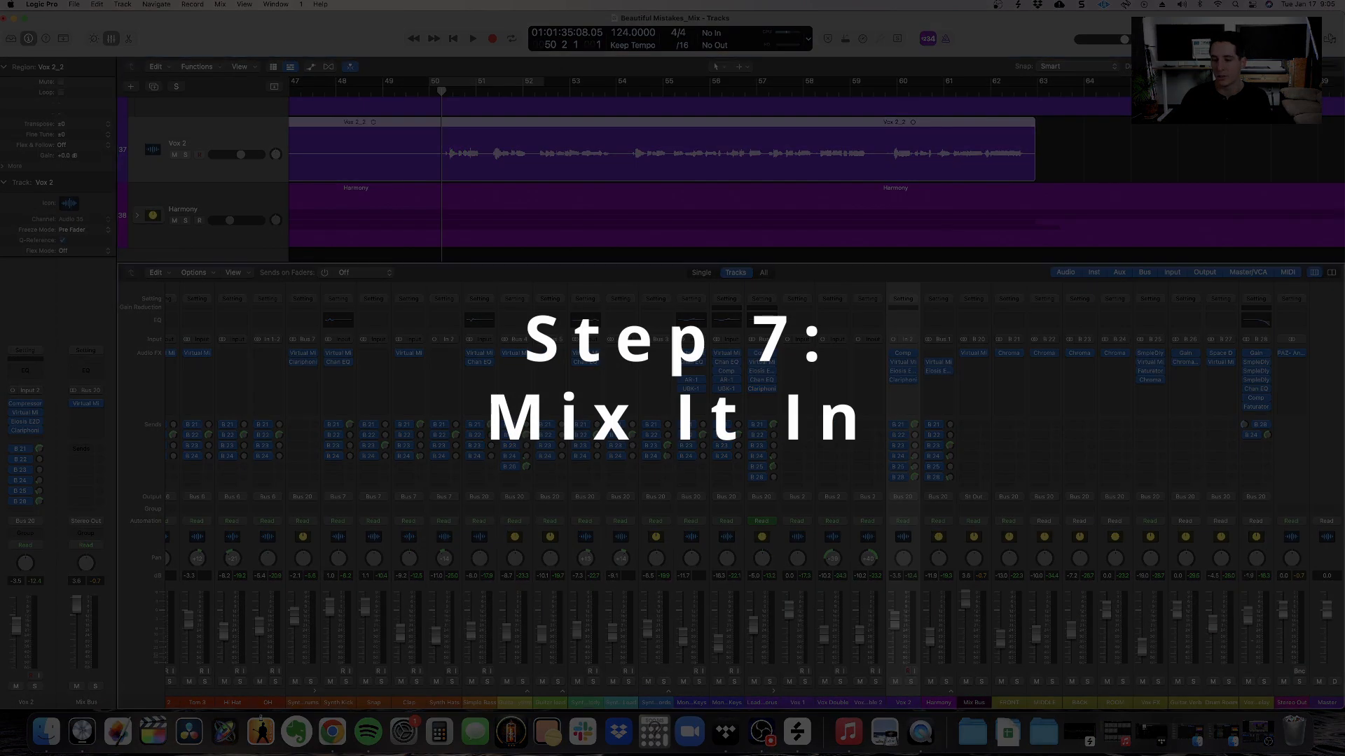
- Lower the Vox Throw Delay channel fader to about -13.4 dB, checking its level against the full mix
{"action": "left_click_drag", "start_coordinate": [1248, 614], "coordinate": [1246, 671]}
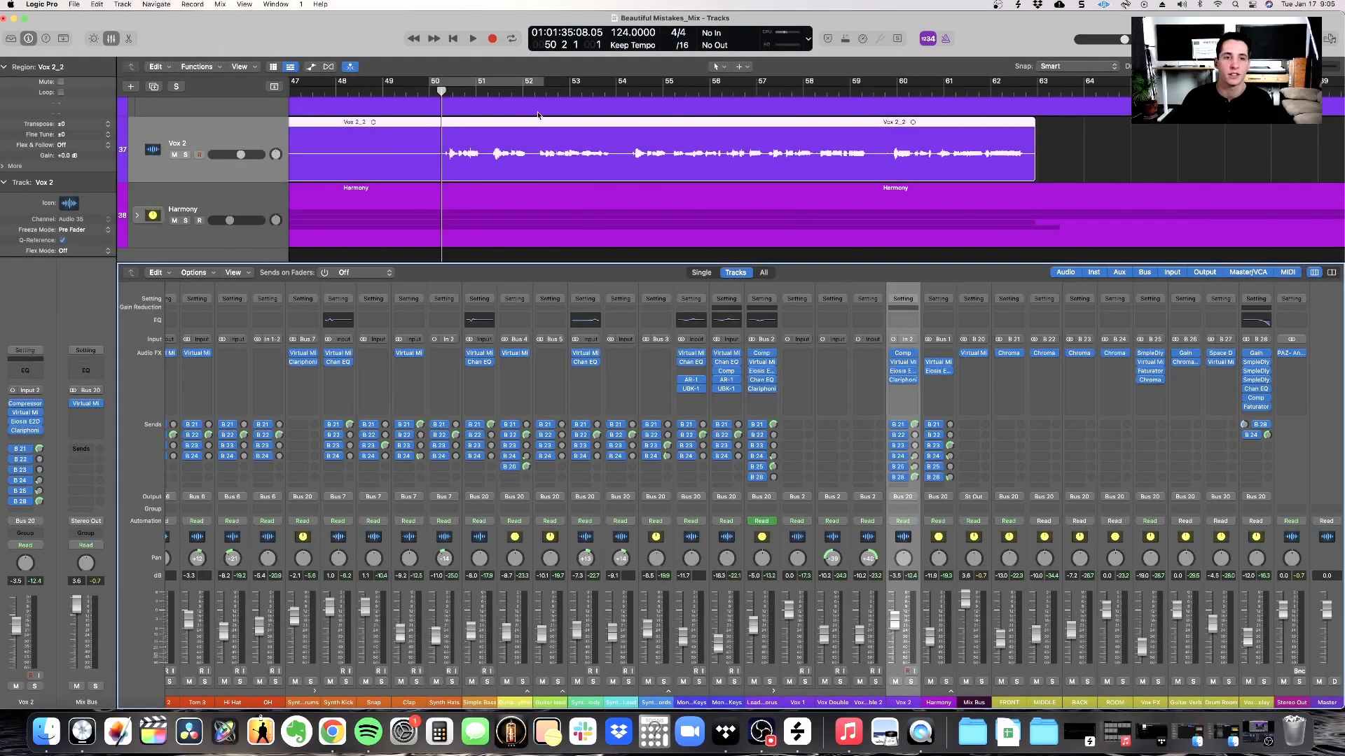
{"action": "key", "text": "space"}
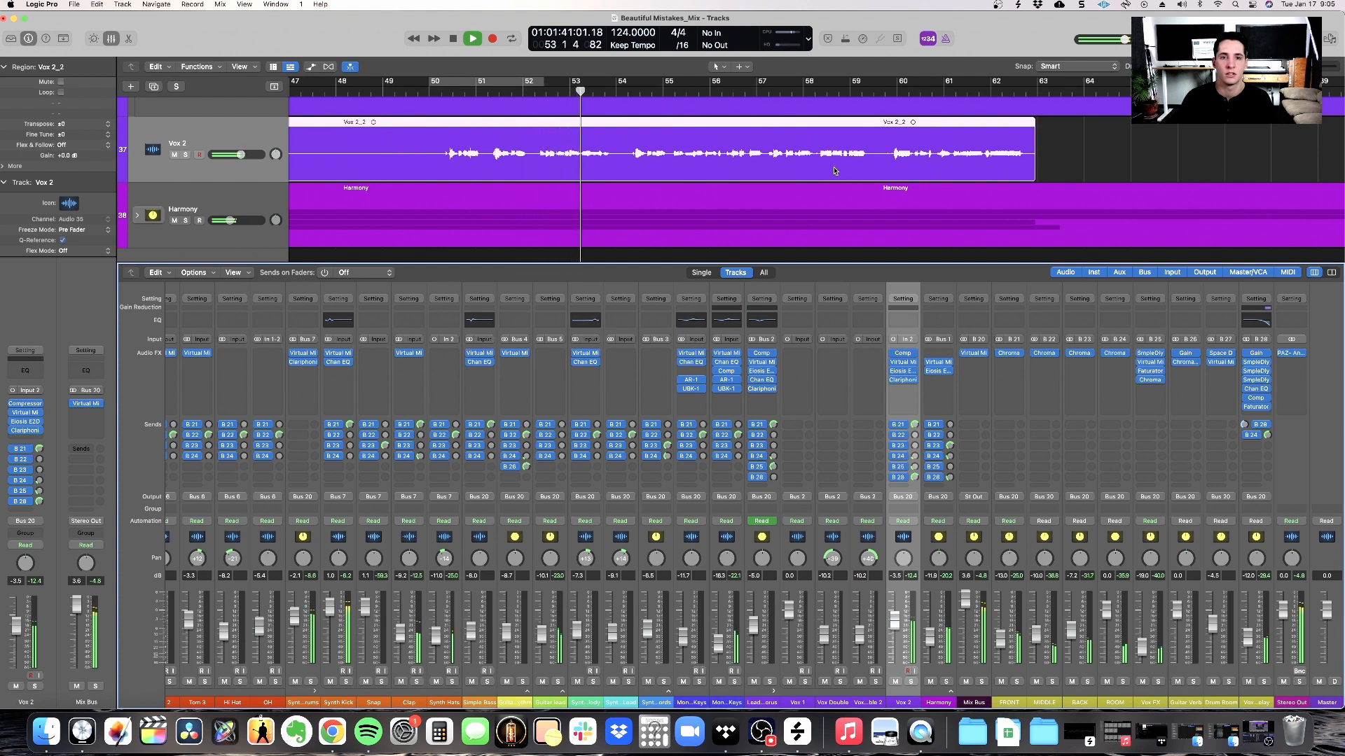
{"action": "key", "text": "space"}
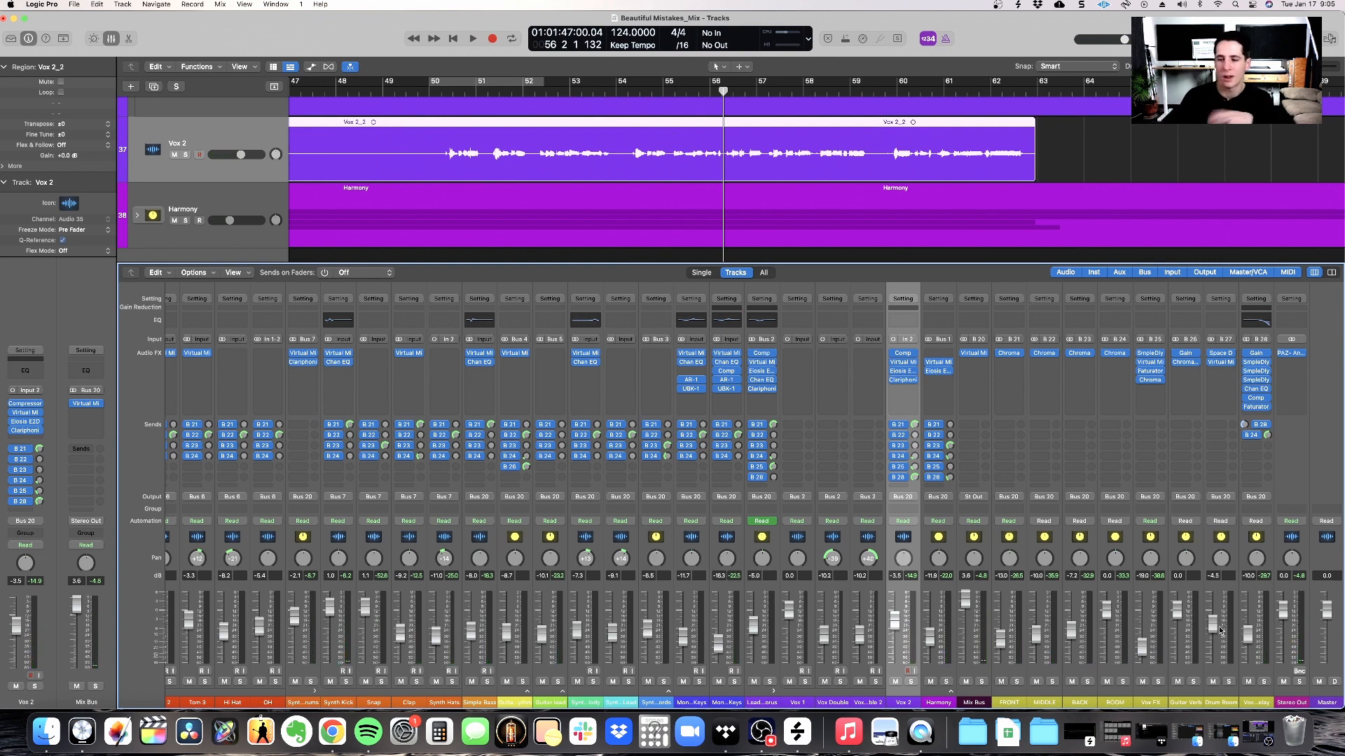
{"action": "left_click_drag", "start_coordinate": [1248, 634], "coordinate": [1247, 639]}
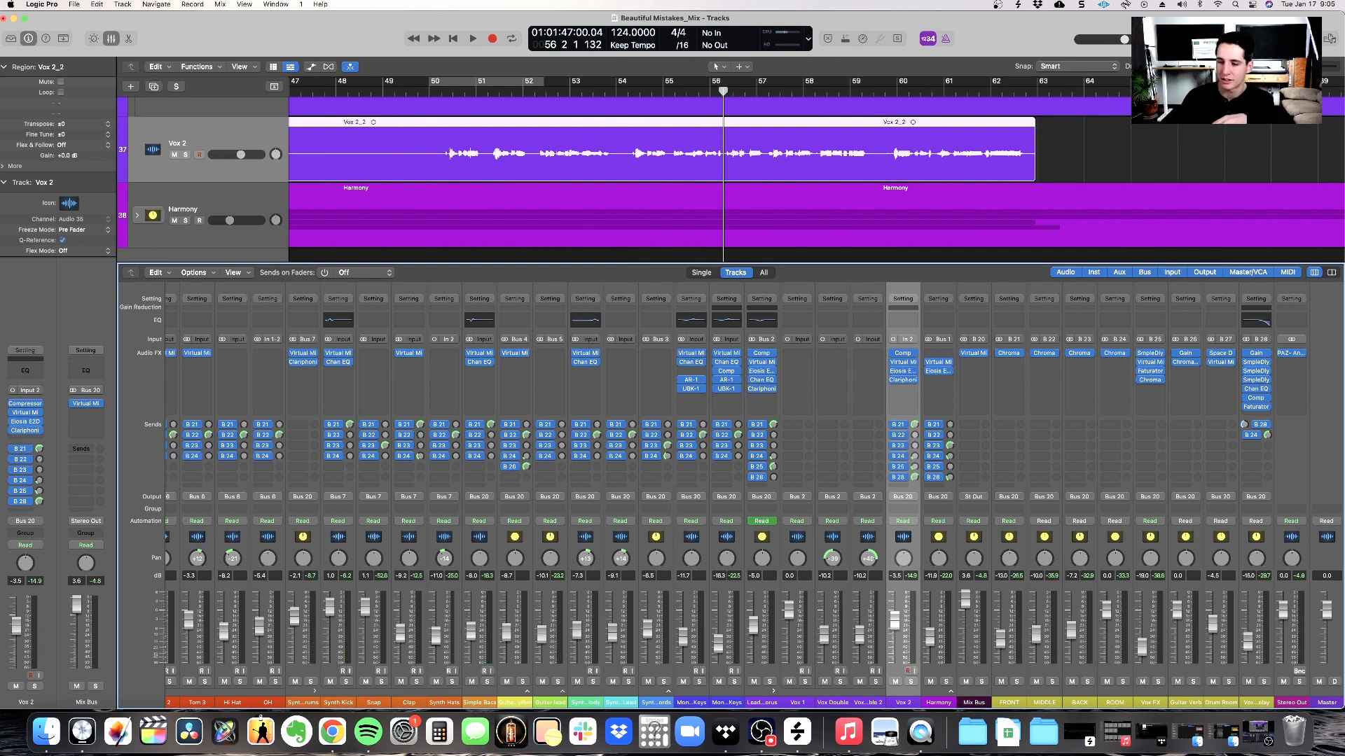
{"action": "left_click_drag", "start_coordinate": [1252, 650], "coordinate": [1252, 645]}
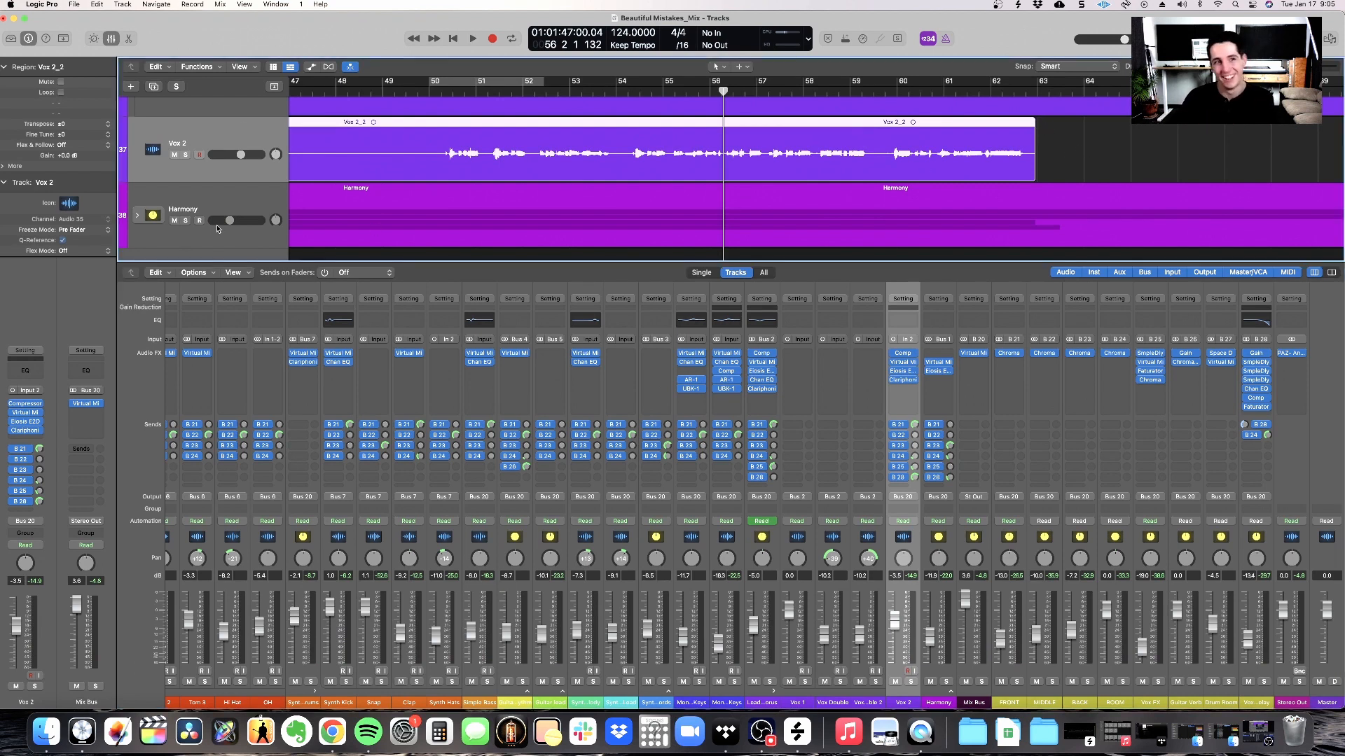
- Show track automation and play the Vox 2 phrase from bar 50 to locate the word for the first throw
{"action": "key", "text": "a"}
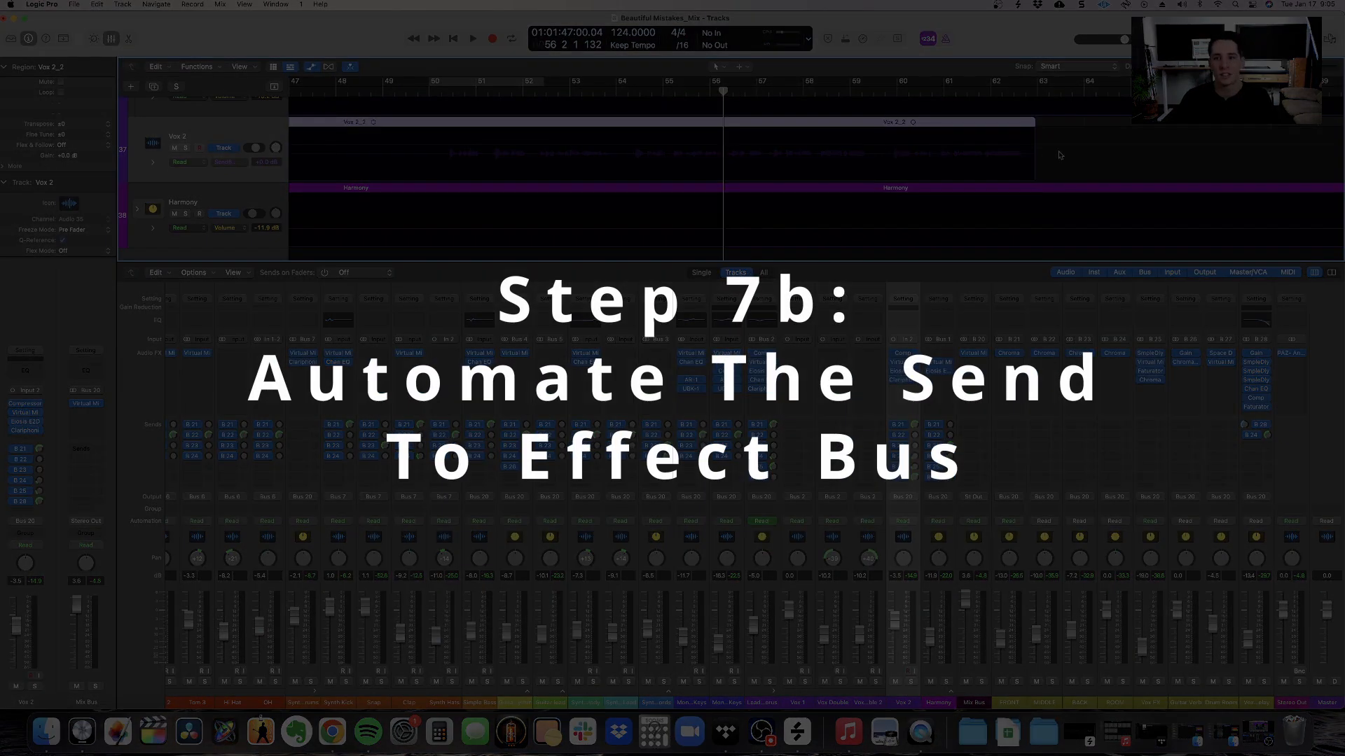
{"action": "scroll", "coordinate": [1060, 155], "scroll_direction": "up", "scroll_amount": 2}
{"action": "left_click_drag", "start_coordinate": [447, 91], "coordinate": [581, 97]}
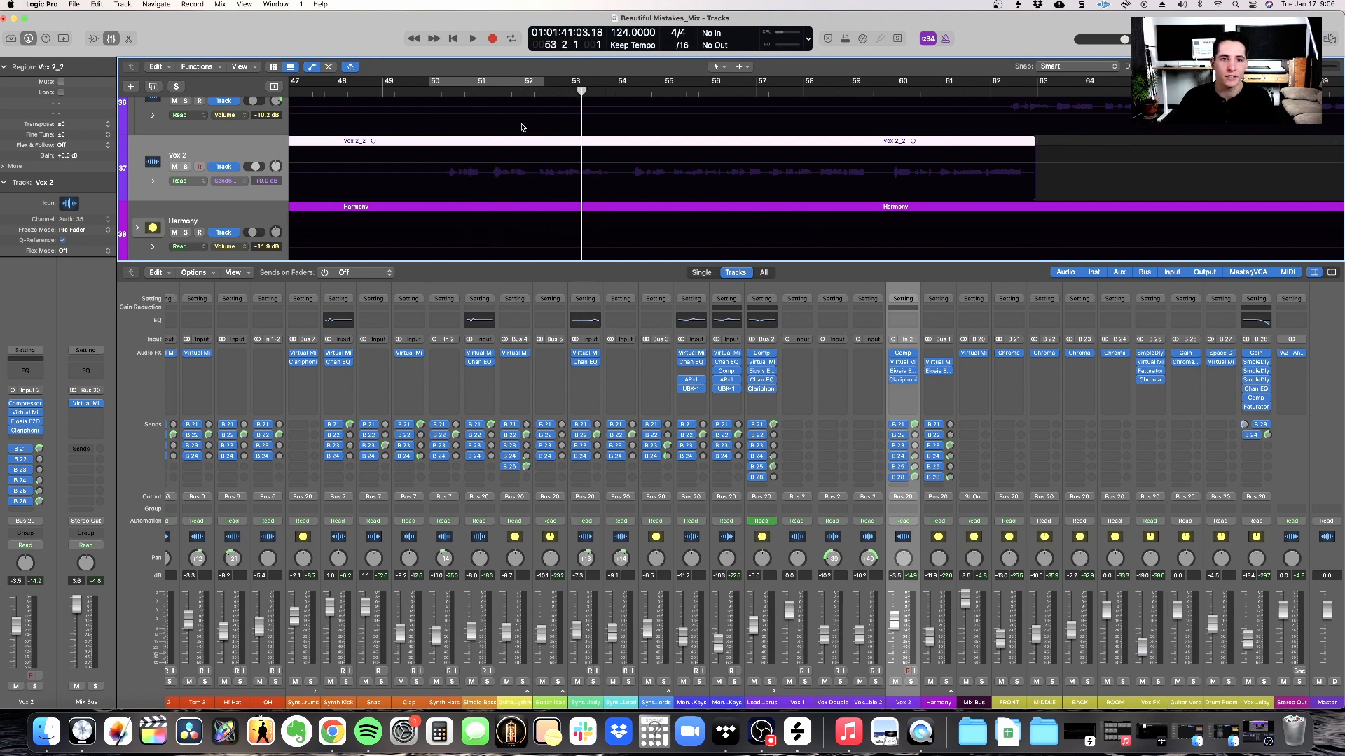
{"action": "left_click_drag", "start_coordinate": [494, 93], "coordinate": [465, 92]}
{"action": "key", "text": "space"}
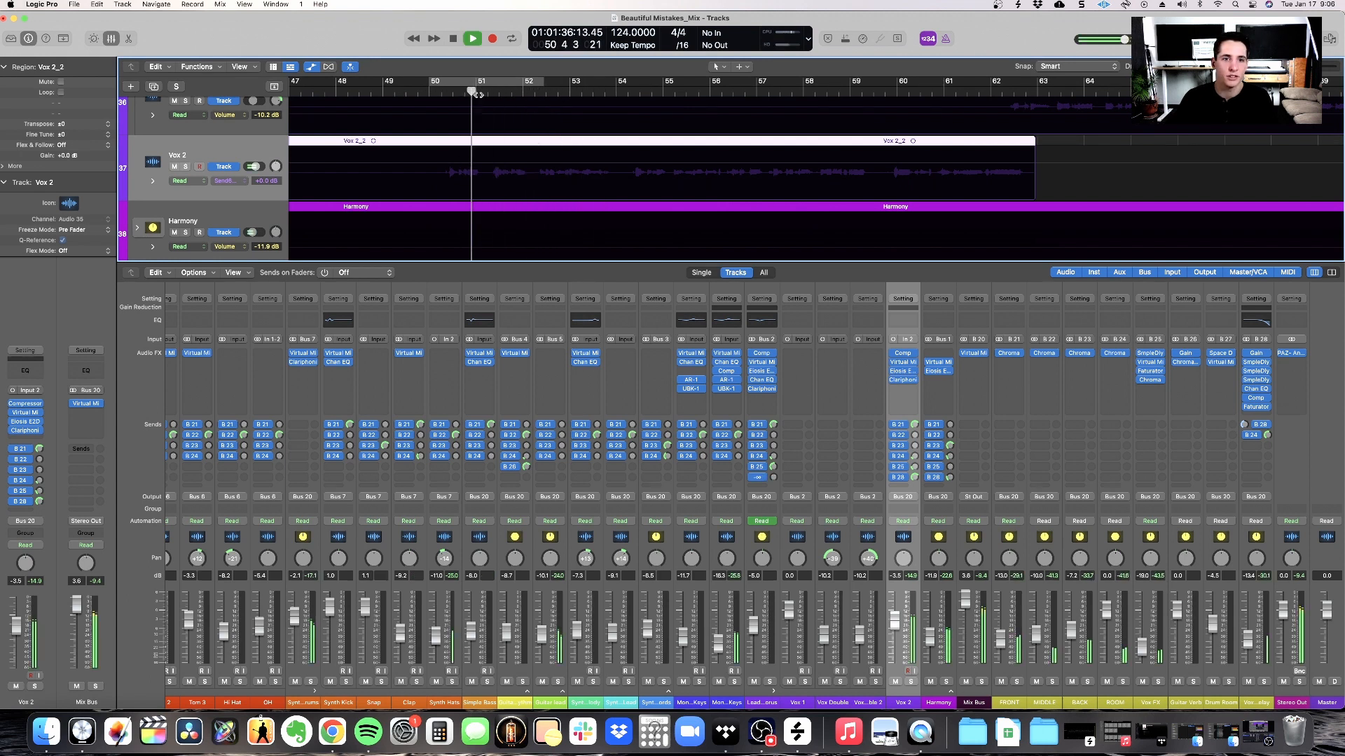
{"action": "key", "text": "space"}
- Reset the Vox Throw Delay fader to 0 dB and lower the Vox 2 track's send to that bus to about -15.6 dB
{"action": "left_click", "coordinate": [464, 91]}
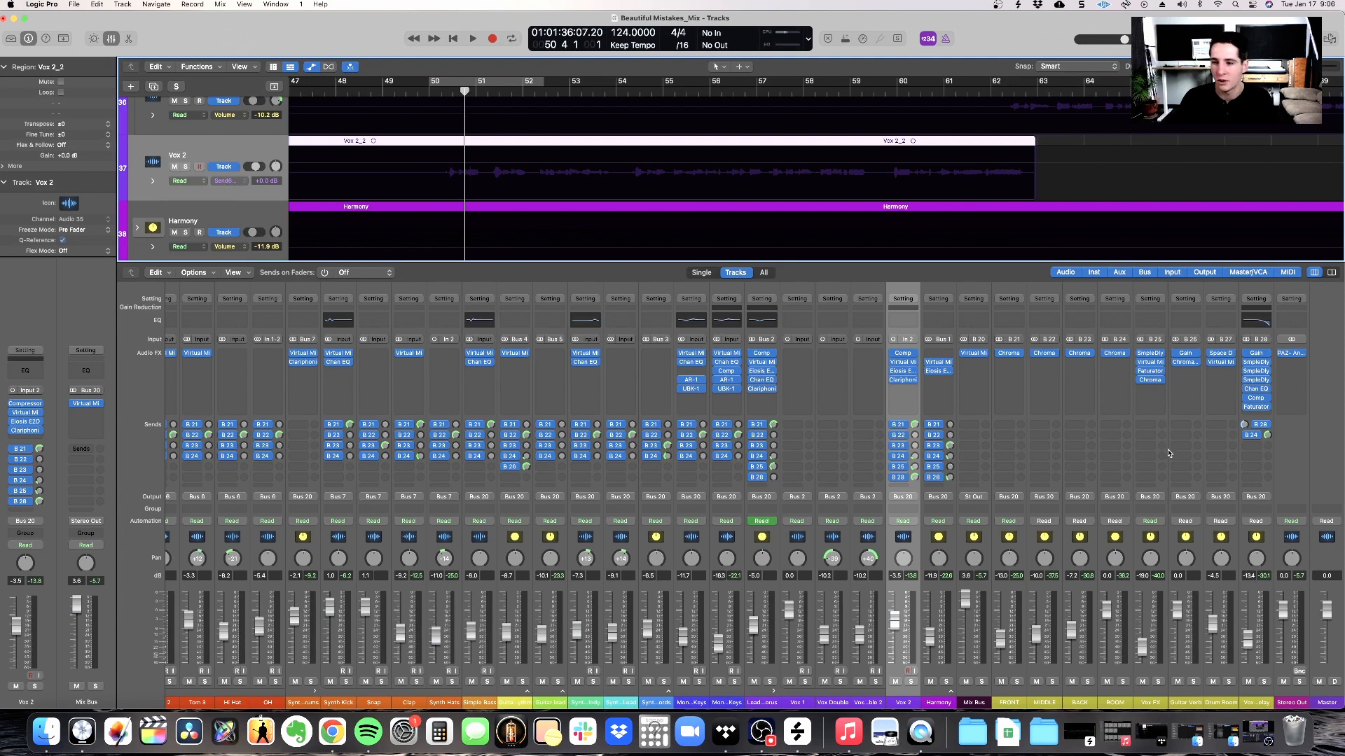
{"action": "left_click", "coordinate": [1250, 607], "text": "alt"}
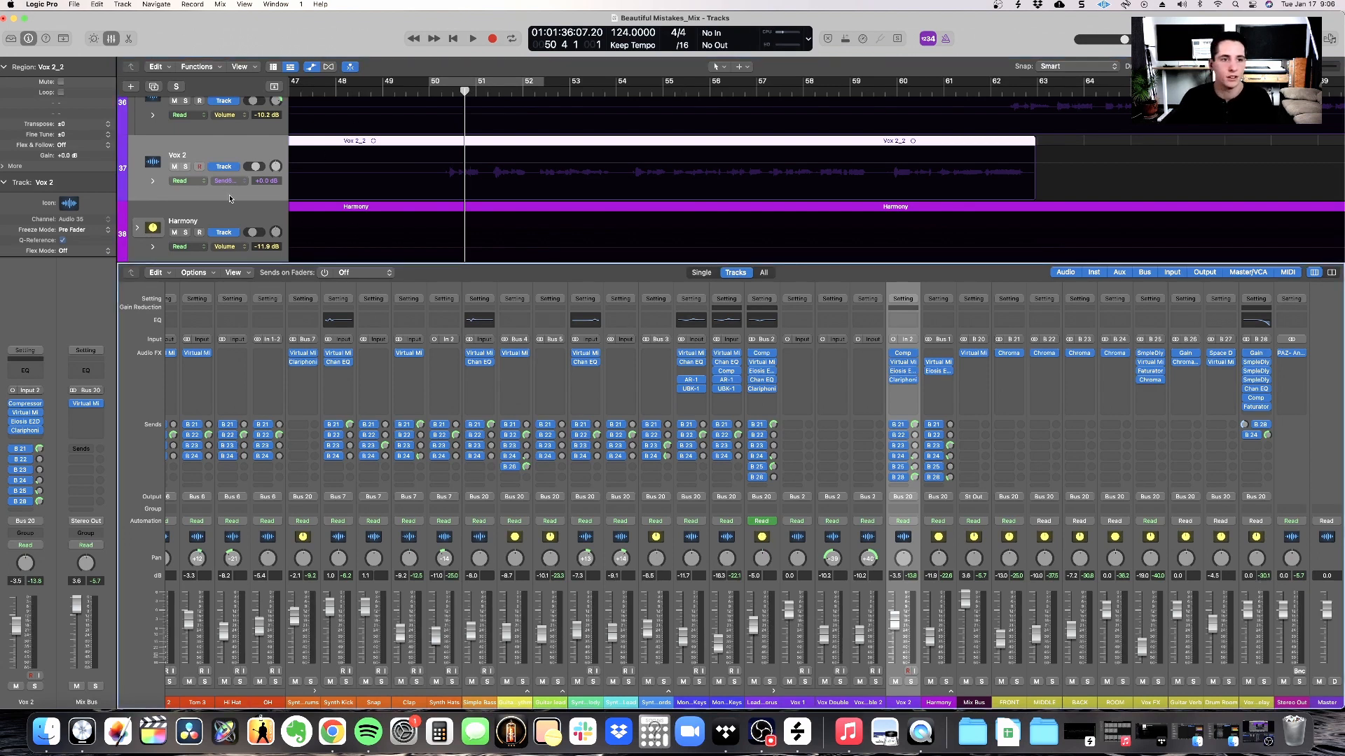
{"action": "left_click_drag", "start_coordinate": [269, 183], "coordinate": [250, 311]}
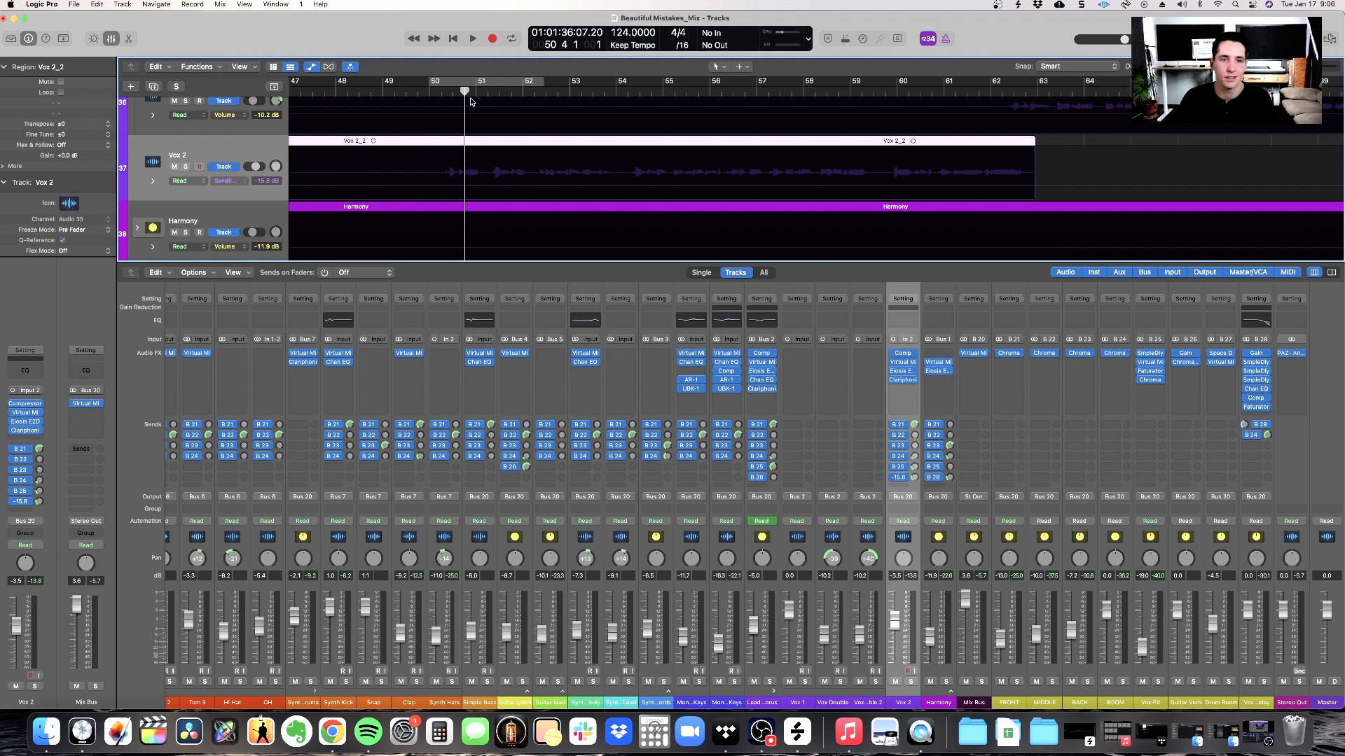
- Add a Send 6 automation boost on Vox 2 from about bar 50 beat 4 to bar 51, at about -3.9 dB
{"action": "scroll", "coordinate": [513, 174], "scroll_direction": "up", "scroll_amount": 8}
{"action": "scroll", "coordinate": [577, 175], "scroll_direction": "left", "scroll_amount": 3}
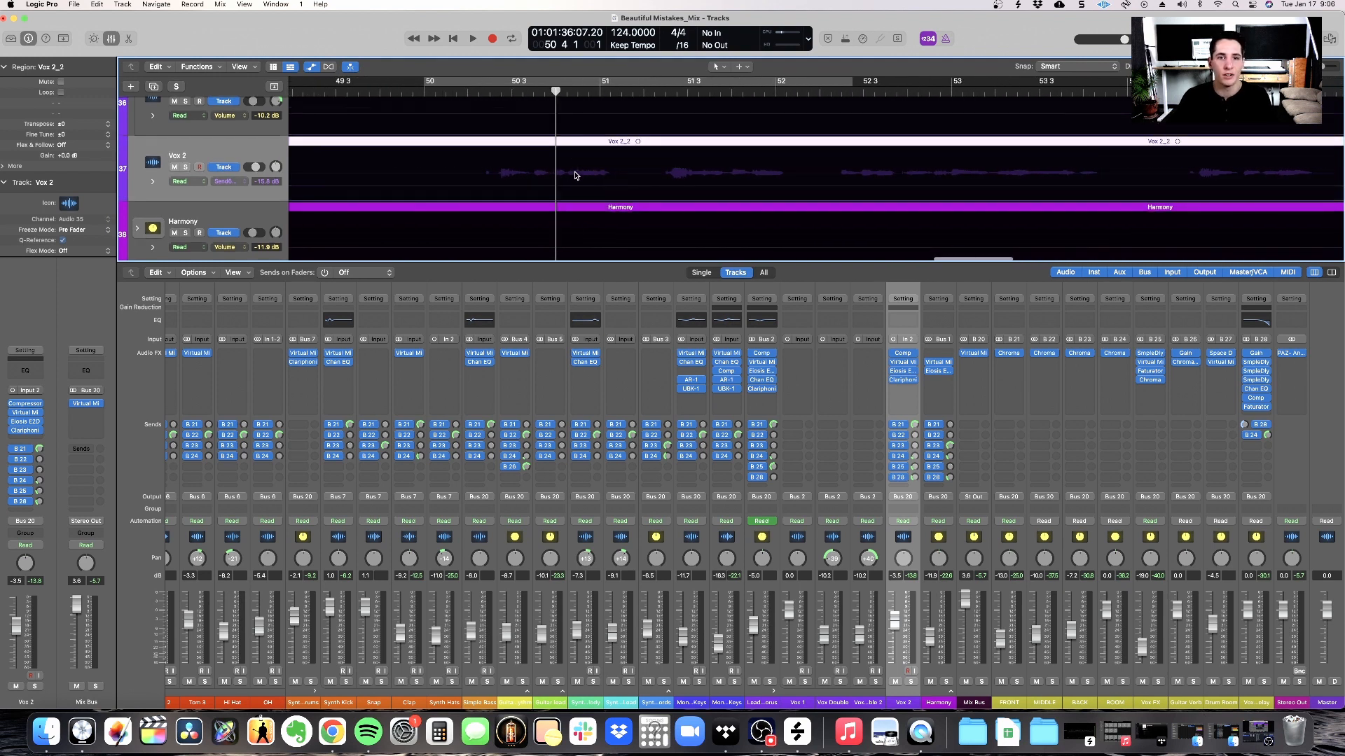
{"action": "left_click_drag", "start_coordinate": [565, 167], "coordinate": [596, 162]}
{"action": "left_click", "coordinate": [425, 91]}
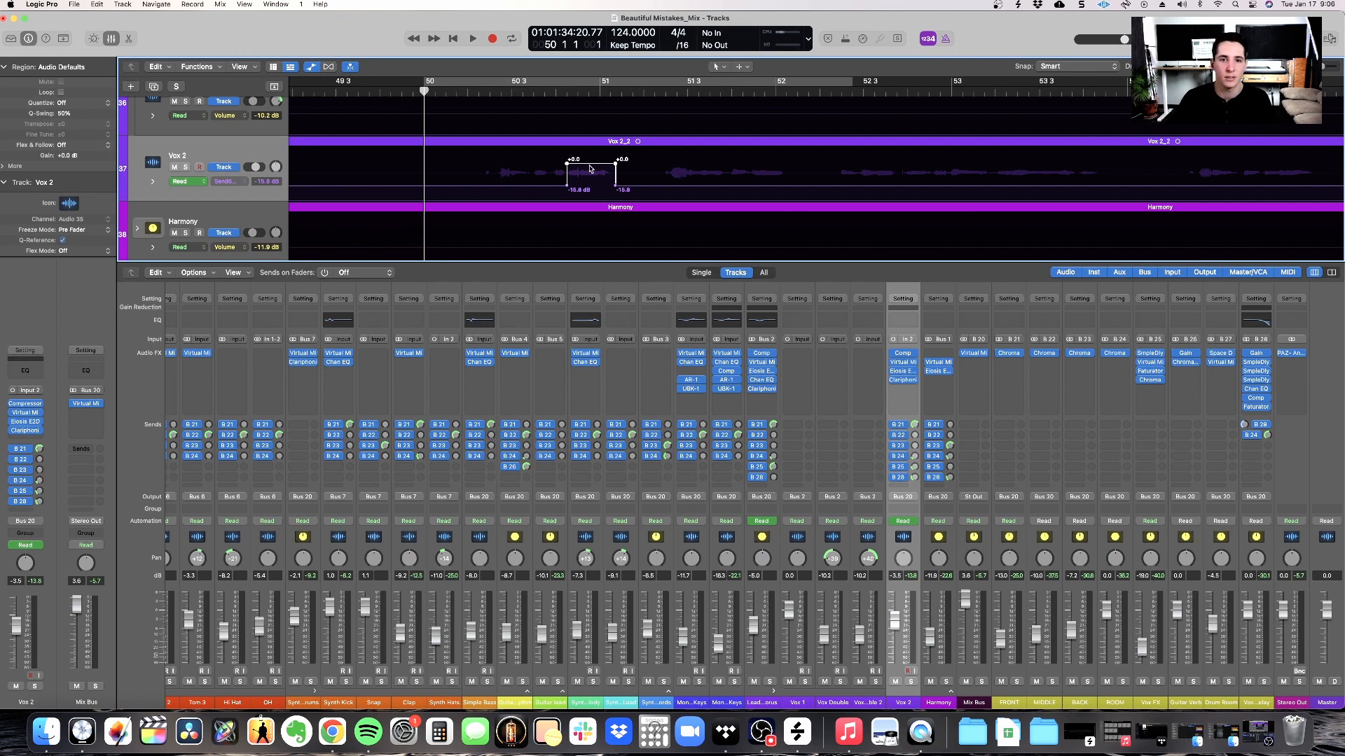
{"action": "left_click_drag", "start_coordinate": [590, 168], "coordinate": [590, 175]}
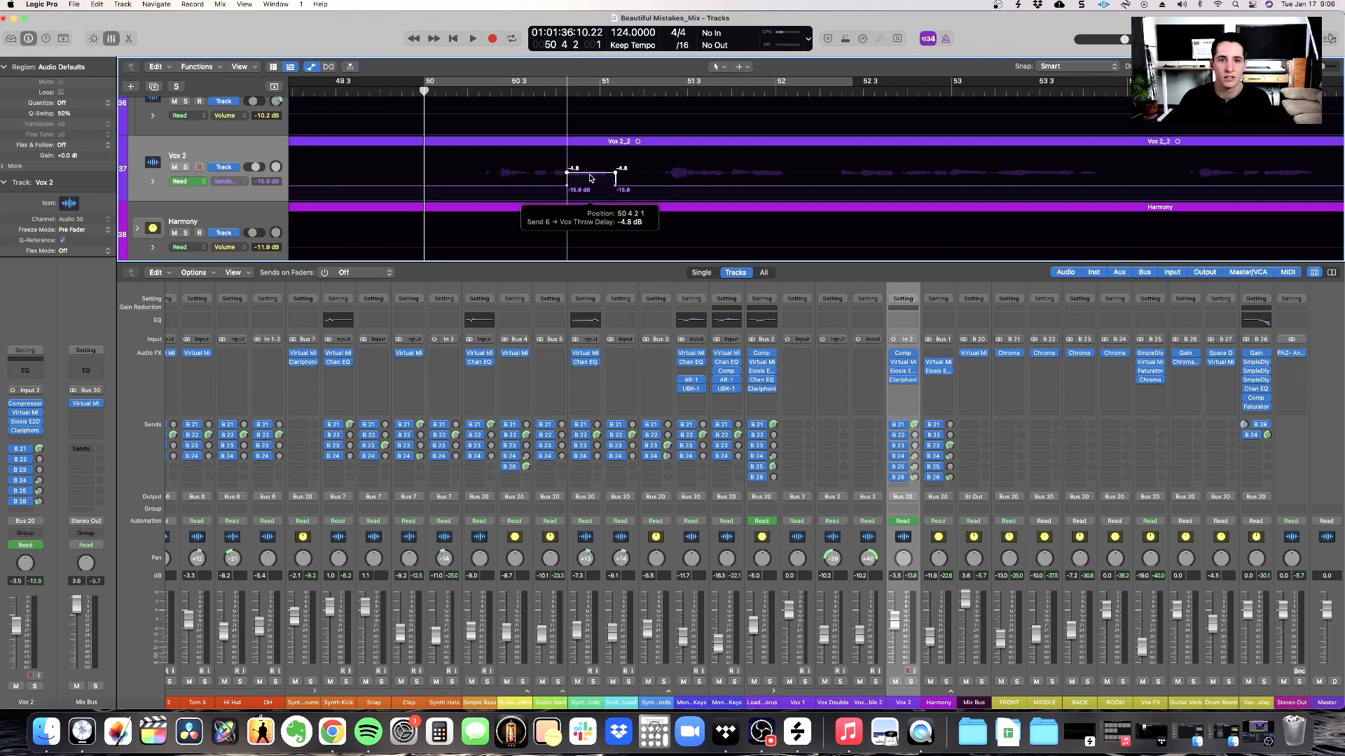
{"action": "left_click_drag", "start_coordinate": [591, 176], "coordinate": [592, 178]}
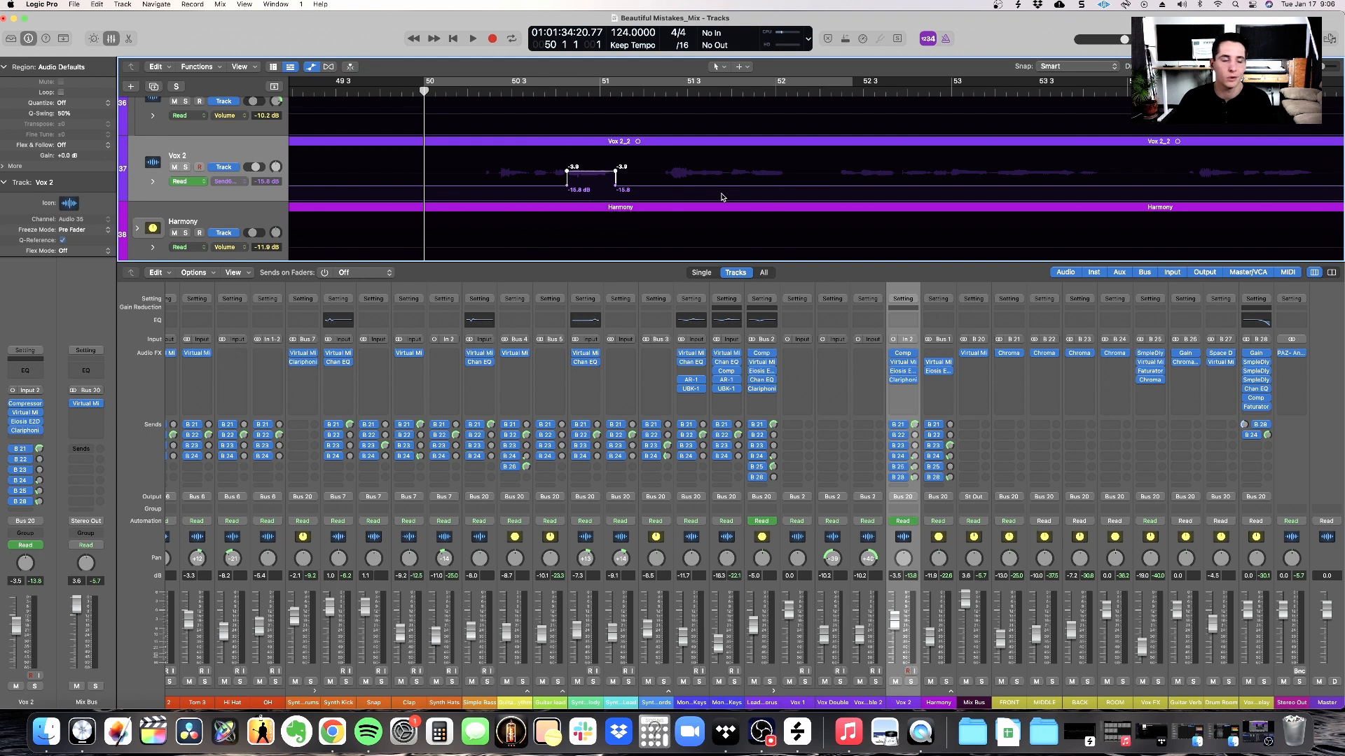
- Audition the first throw and add a second Send 6 boost on Vox 2 from about bar 51 beat 4 to bar 52
{"action": "key", "text": "space"}
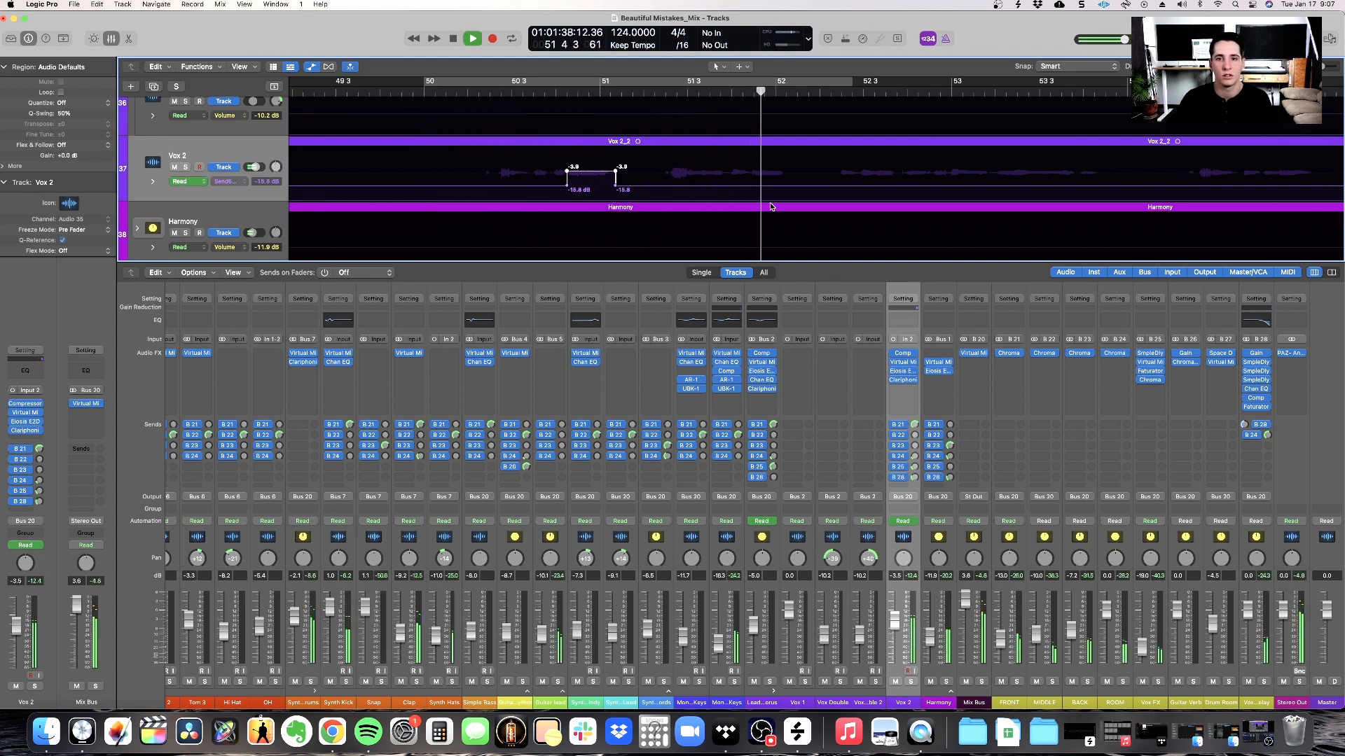
{"action": "key", "text": "space"}
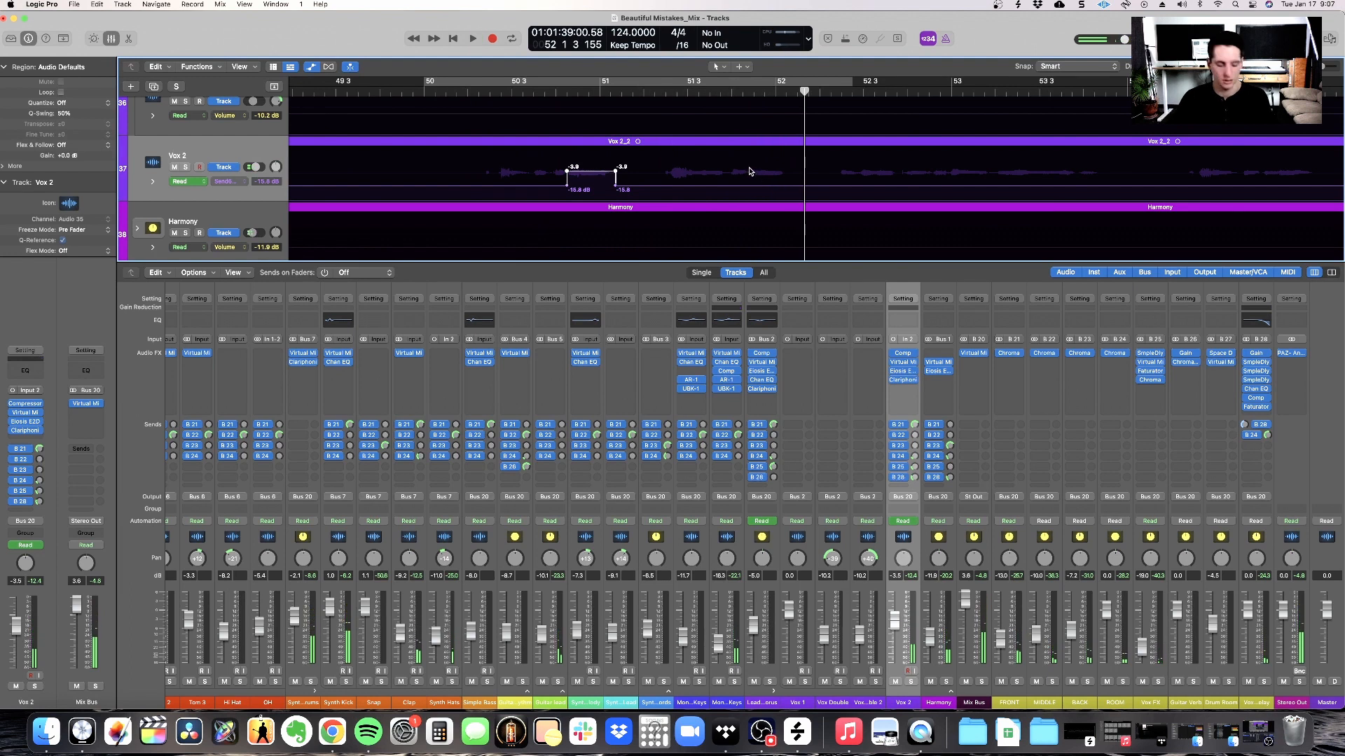
{"action": "left_click_drag", "start_coordinate": [749, 166], "coordinate": [772, 133]}
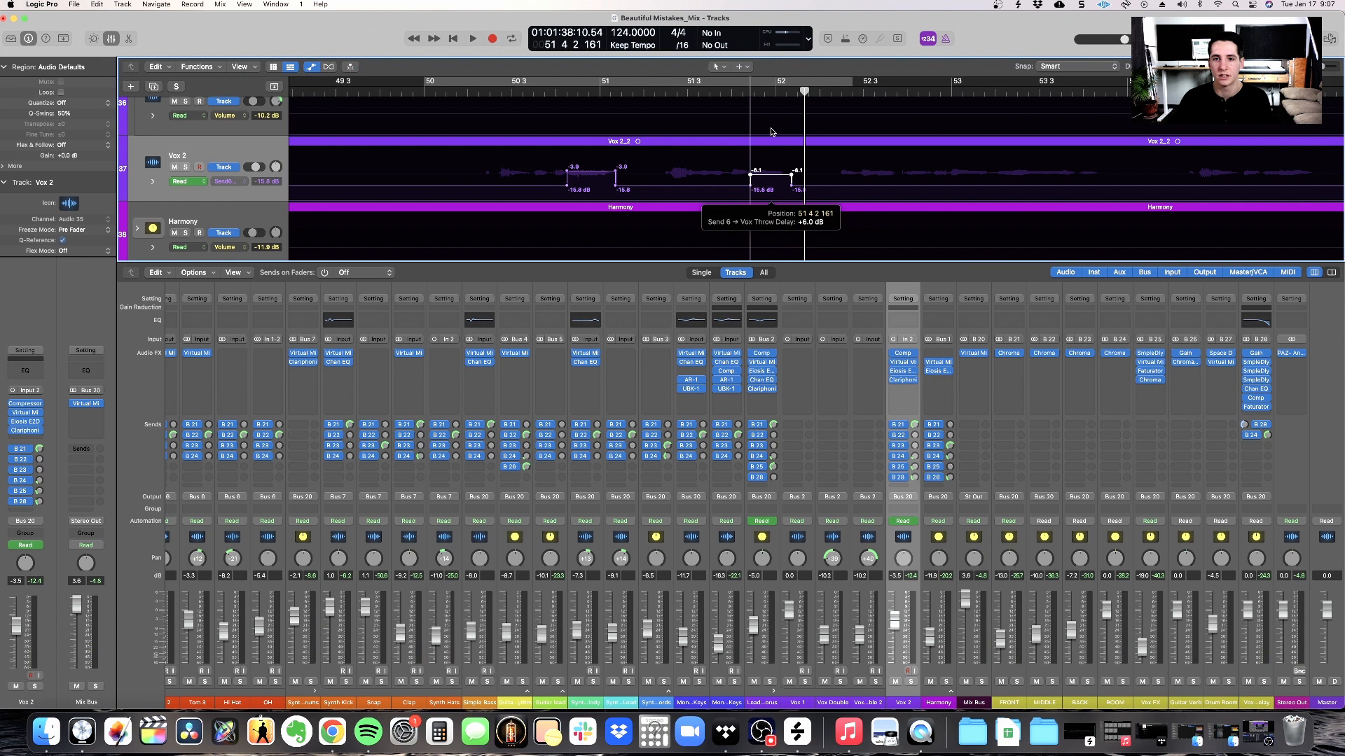
- Play back the second throw and lower the first Send 6 boost near bar 50 beat 4
{"action": "key", "text": "space"}
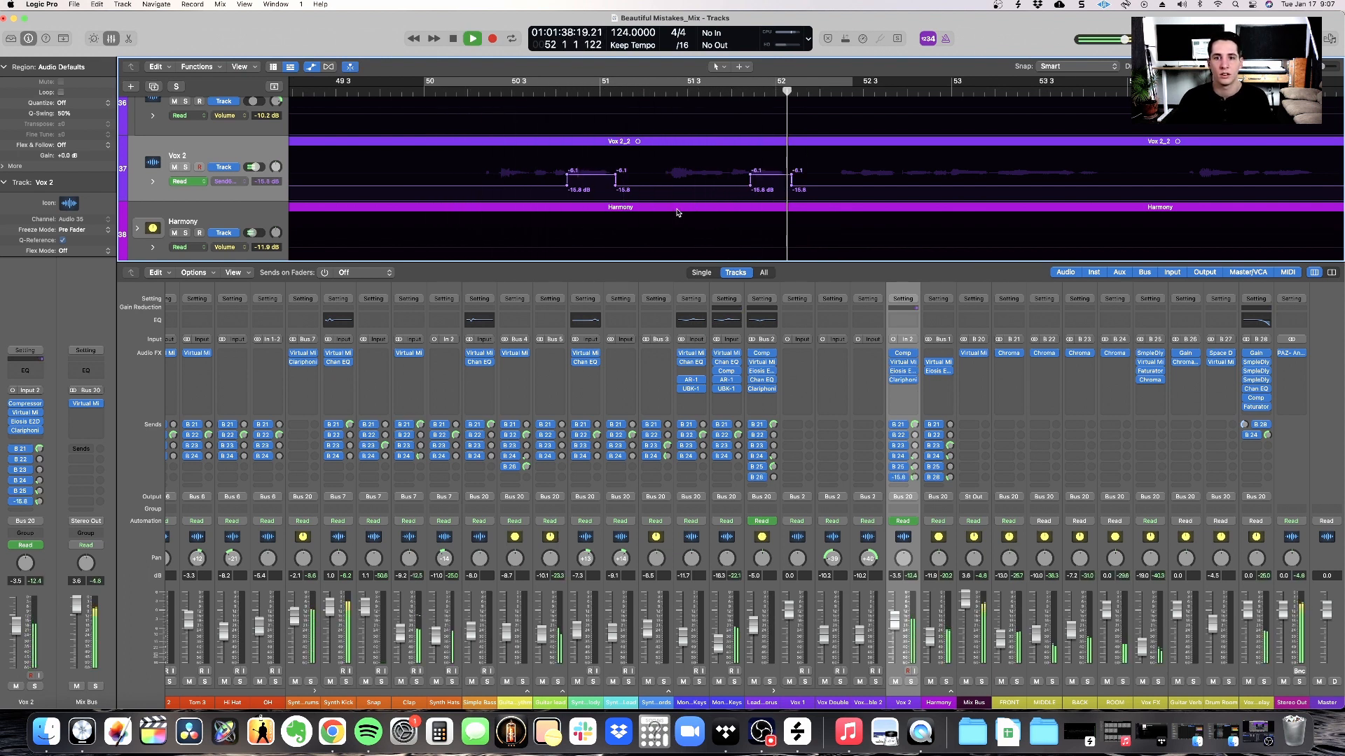
{"action": "key", "text": "space"}
{"action": "left_click_drag", "start_coordinate": [596, 178], "coordinate": [594, 181]}
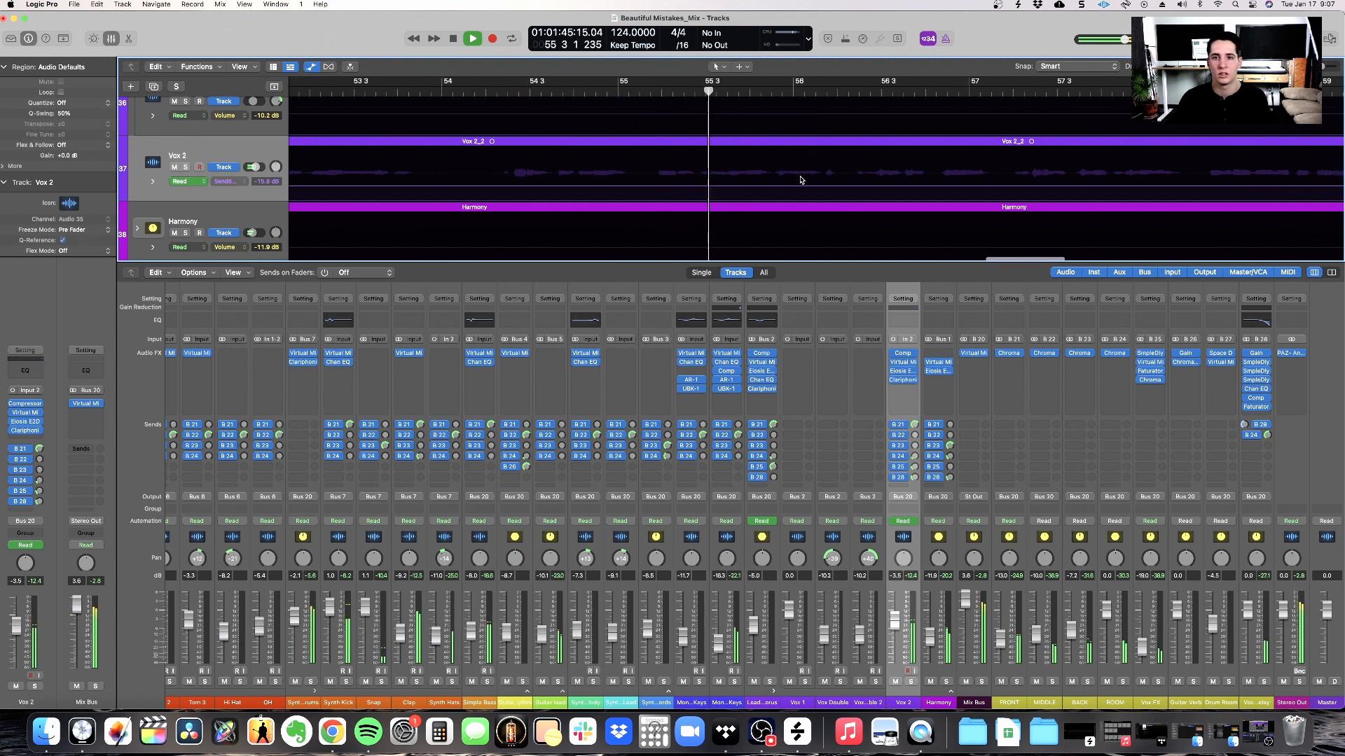
- Add a Send 6 boost on Vox 2 from about bar 54 beat 4 to bar 55, at about -10 dB, and play it back
{"action": "key", "text": "space"}
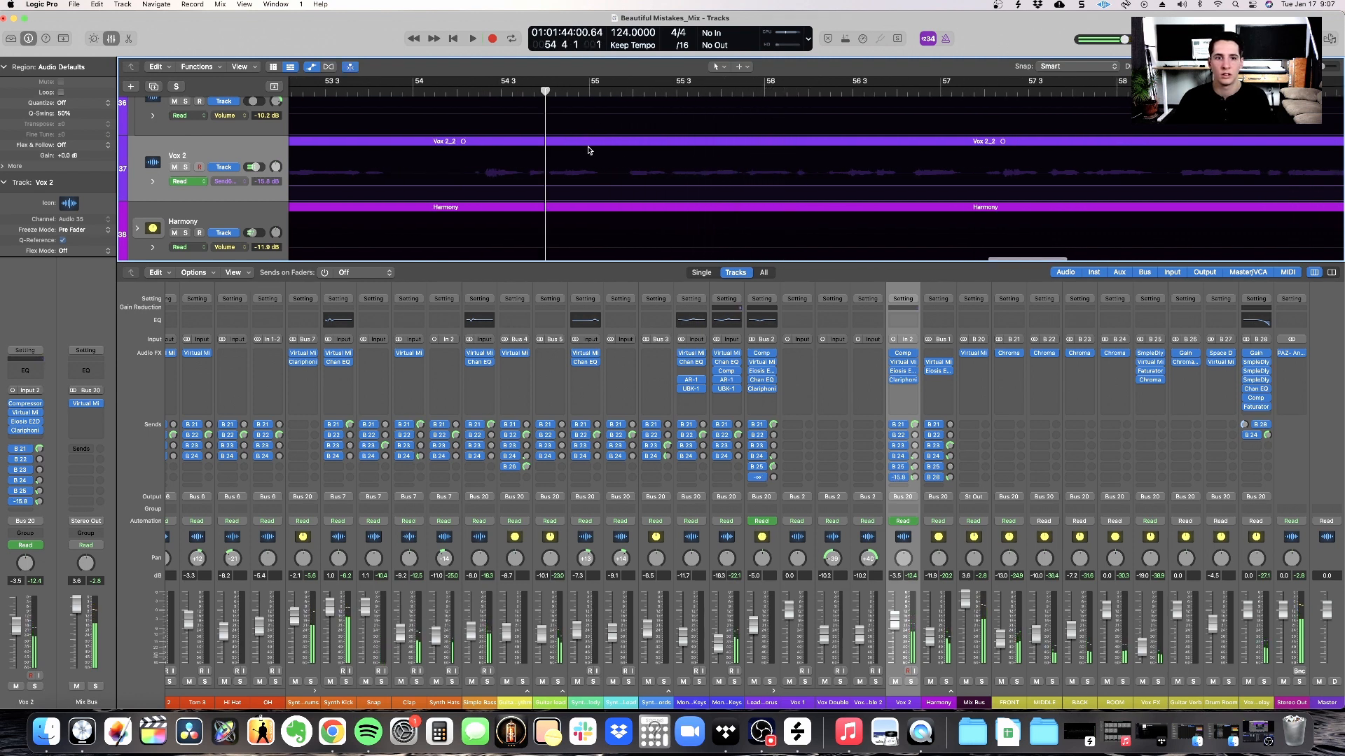
{"action": "left_click_drag", "start_coordinate": [546, 176], "coordinate": [585, 180]}
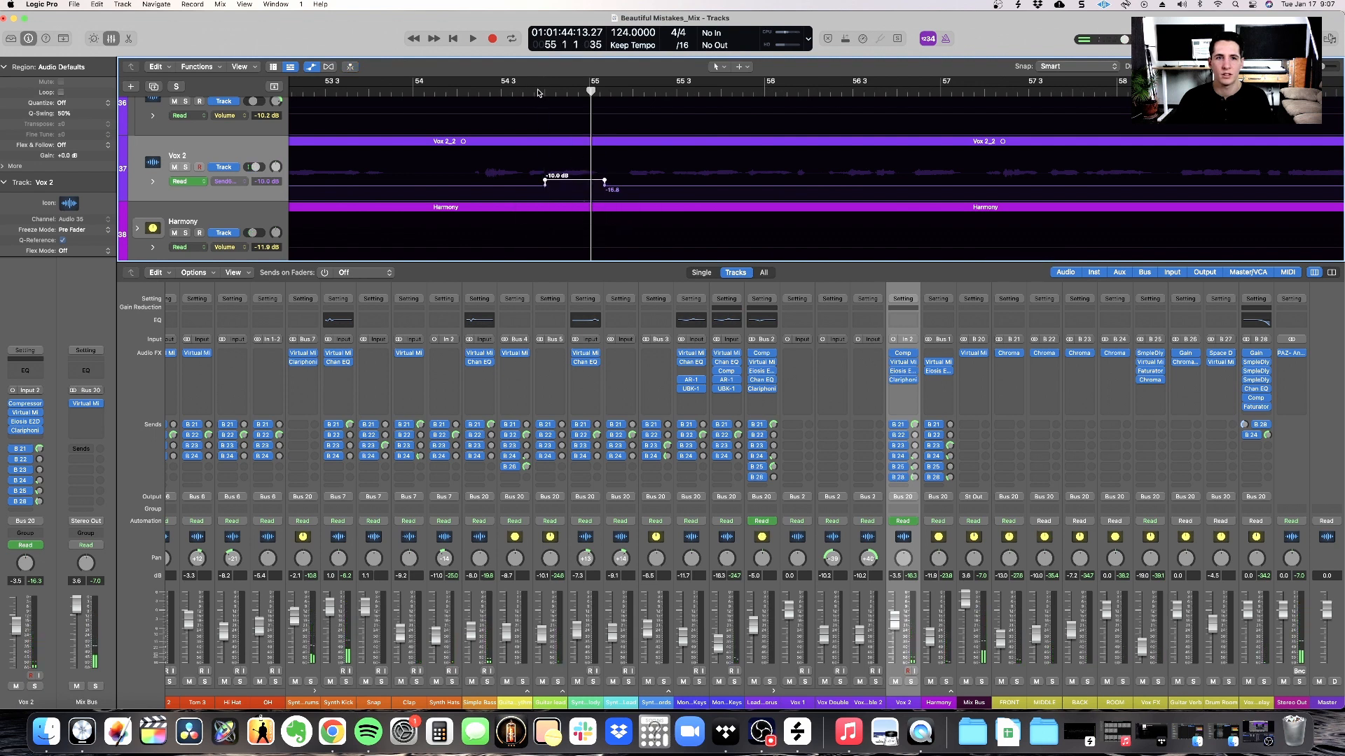
{"action": "key", "text": "space"}
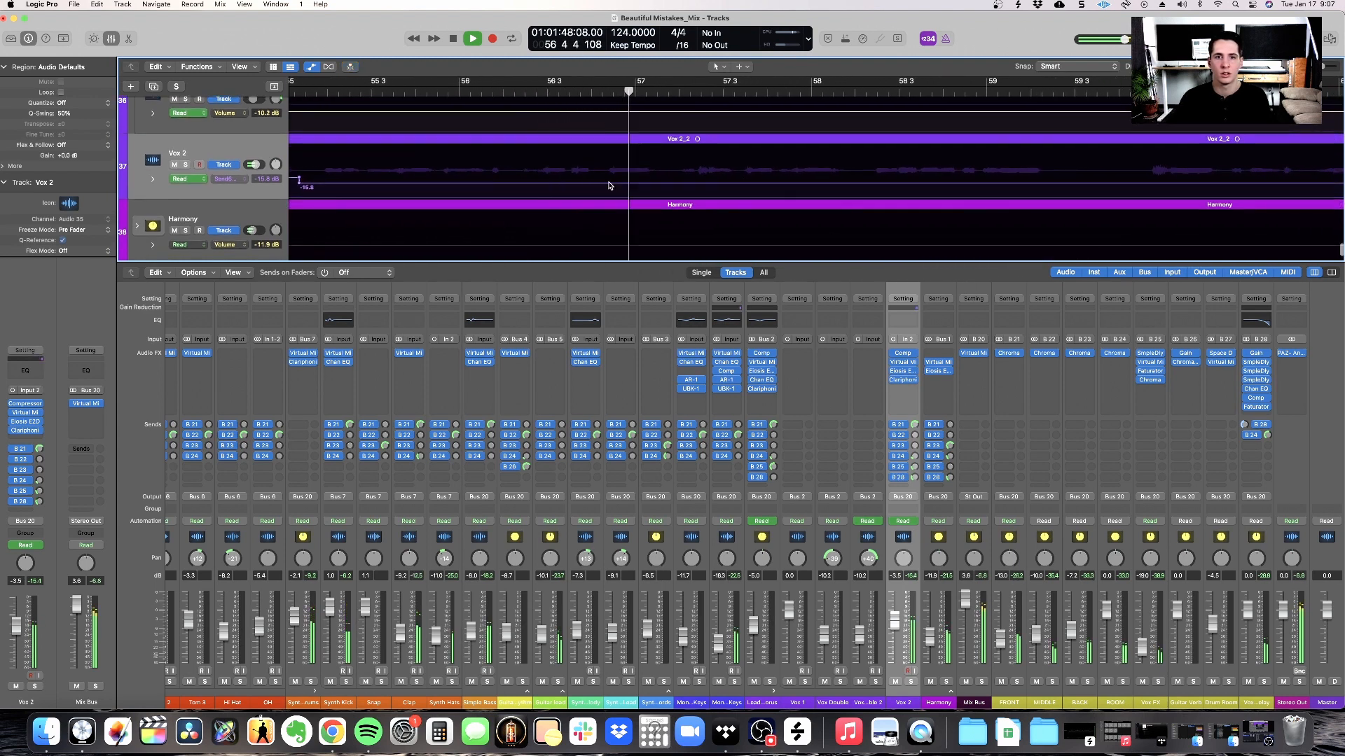
- Add a Send 6 boost on Vox 2 from about bar 56 beat 4 to just past bar 57, and fine-tune its level
{"action": "key", "text": "space"}
{"action": "left_click_drag", "start_coordinate": [603, 171], "coordinate": [660, 173]}
{"action": "left_click_drag", "start_coordinate": [639, 174], "coordinate": [638, 171]}
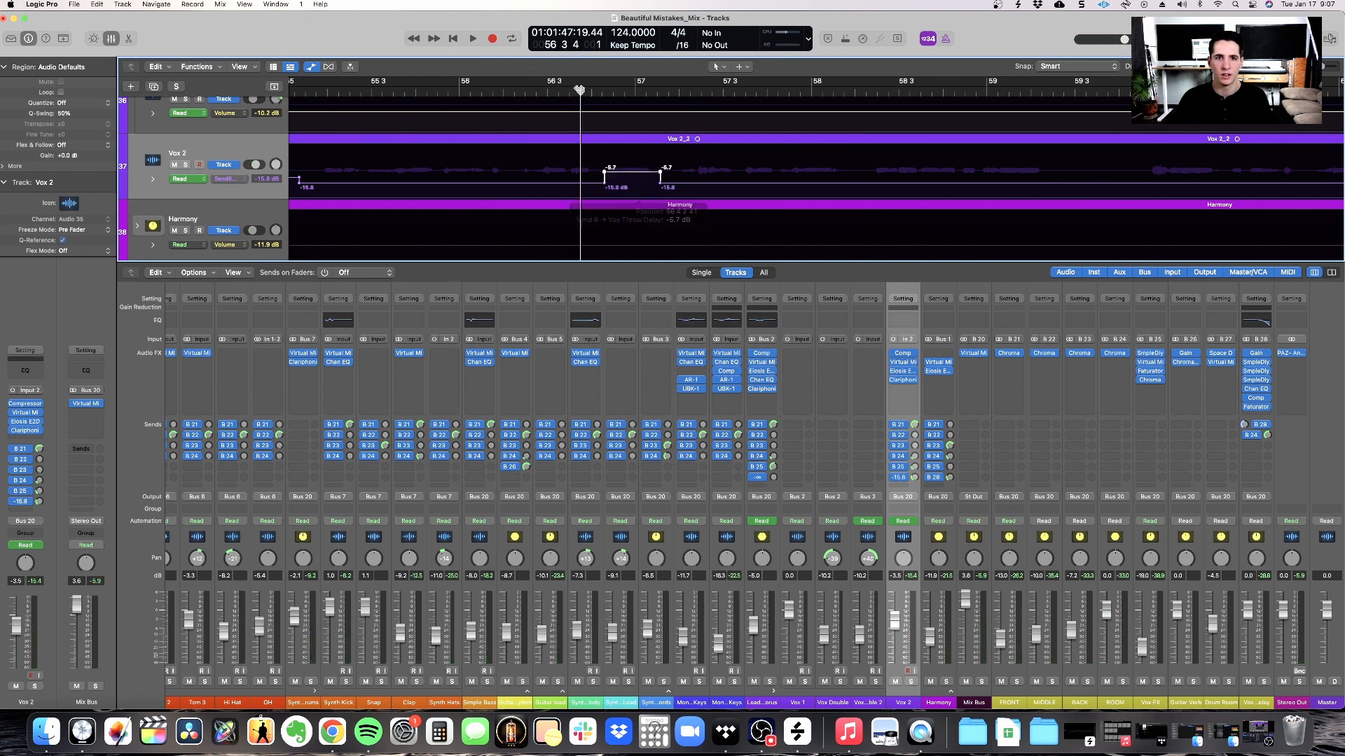
- Add a Send 6 boost of -1.7 dB on Vox 2 from the end of bar 58 into bar 59, and audition it
{"action": "key", "text": "space"}
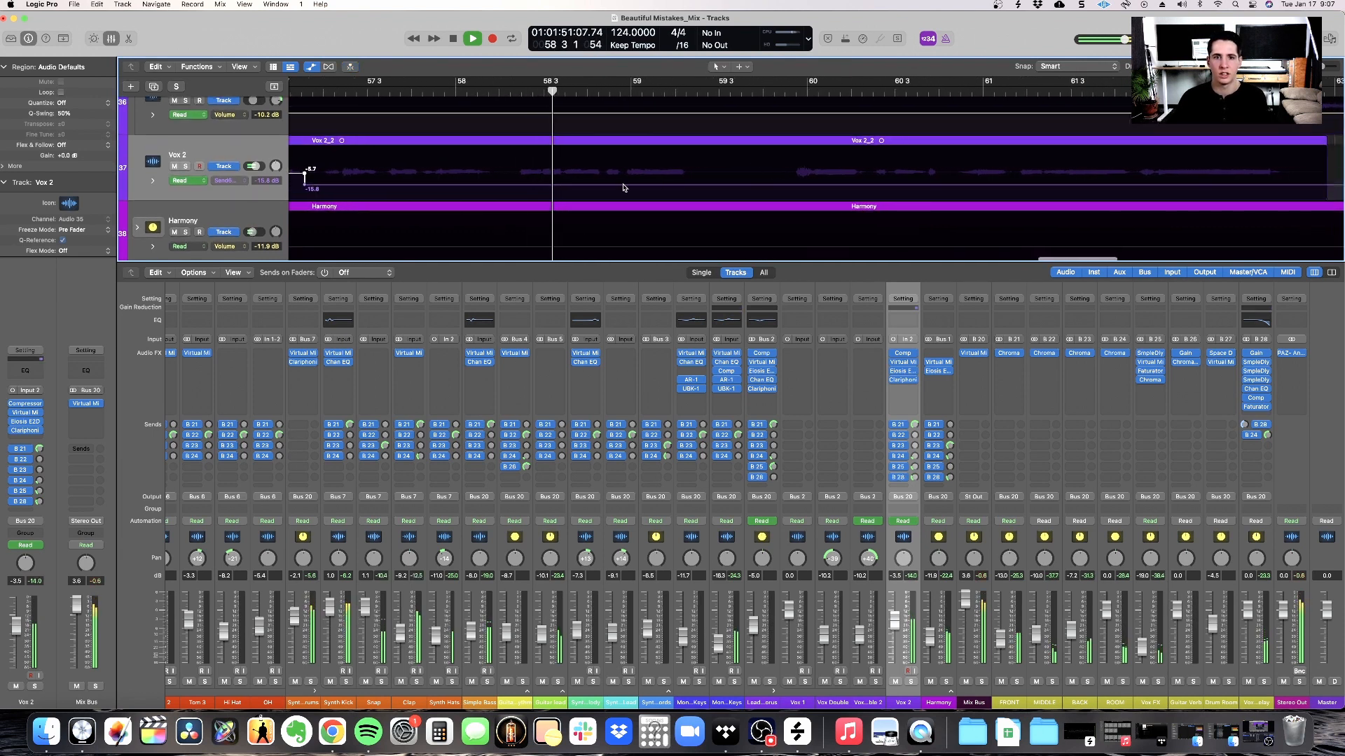
{"action": "key", "text": "space"}
{"action": "left_click_drag", "start_coordinate": [620, 183], "coordinate": [652, 166]}
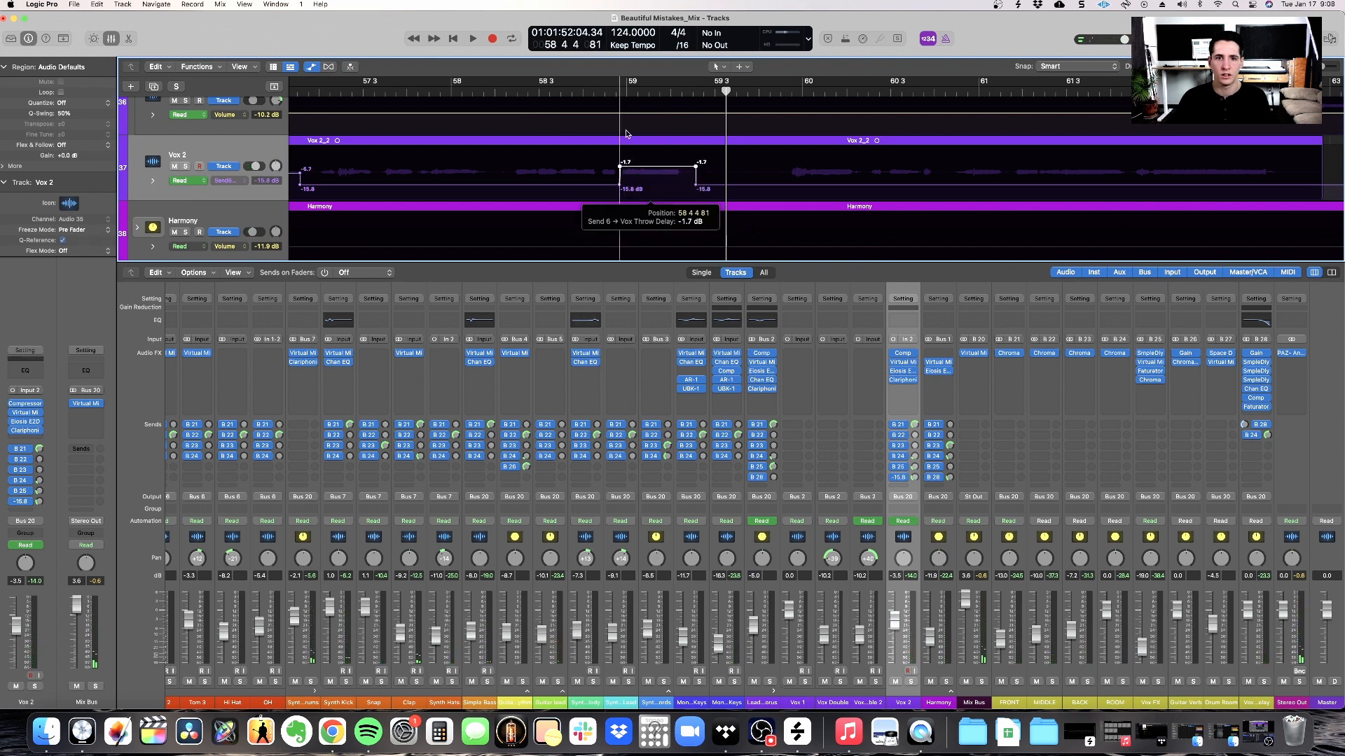
{"action": "key", "text": "space"}
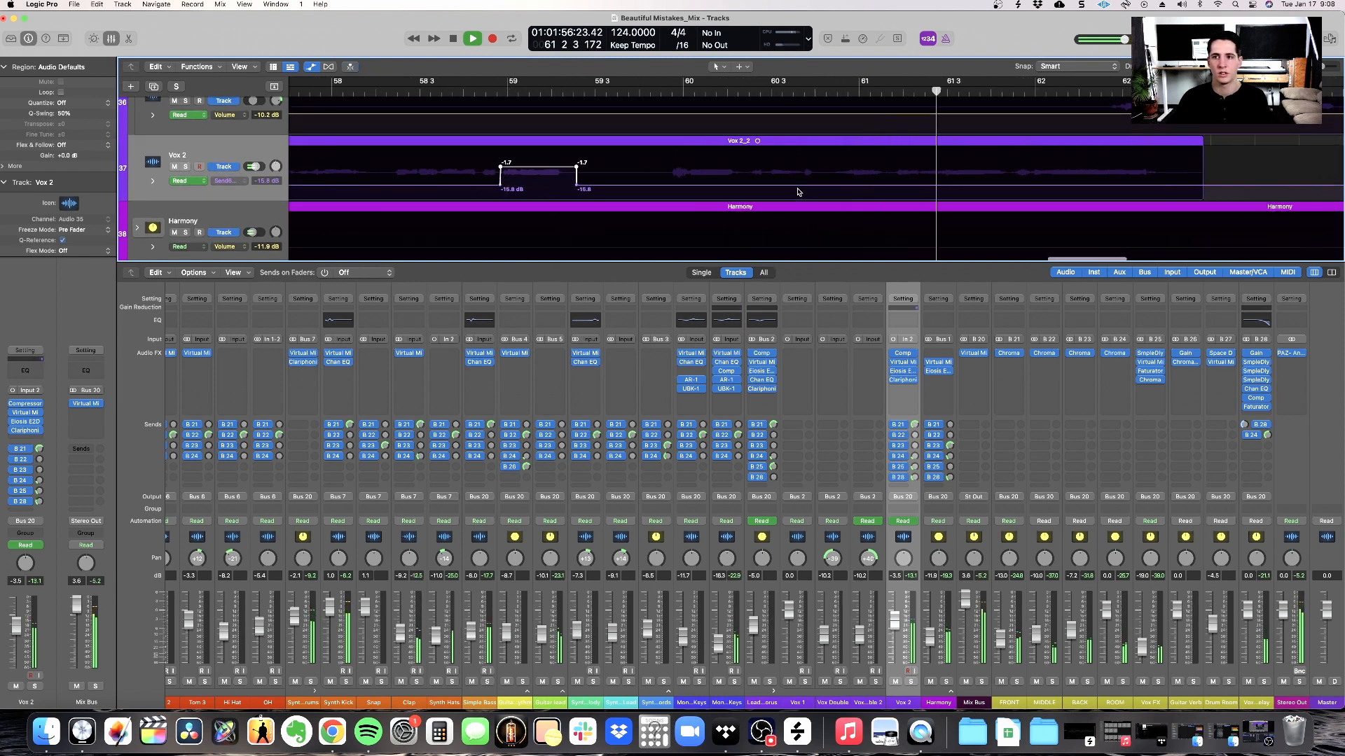
- Stop playback, hide the track automation in the arrangement, and solo the Vox 2 track
{"action": "key", "text": "space"}
{"action": "key", "text": "super+Left"}
{"action": "key", "text": "super+Left"}
{"action": "key", "text": "super+Left"}
{"action": "key", "text": "super+Left"}
{"action": "key", "text": "super+Left"}
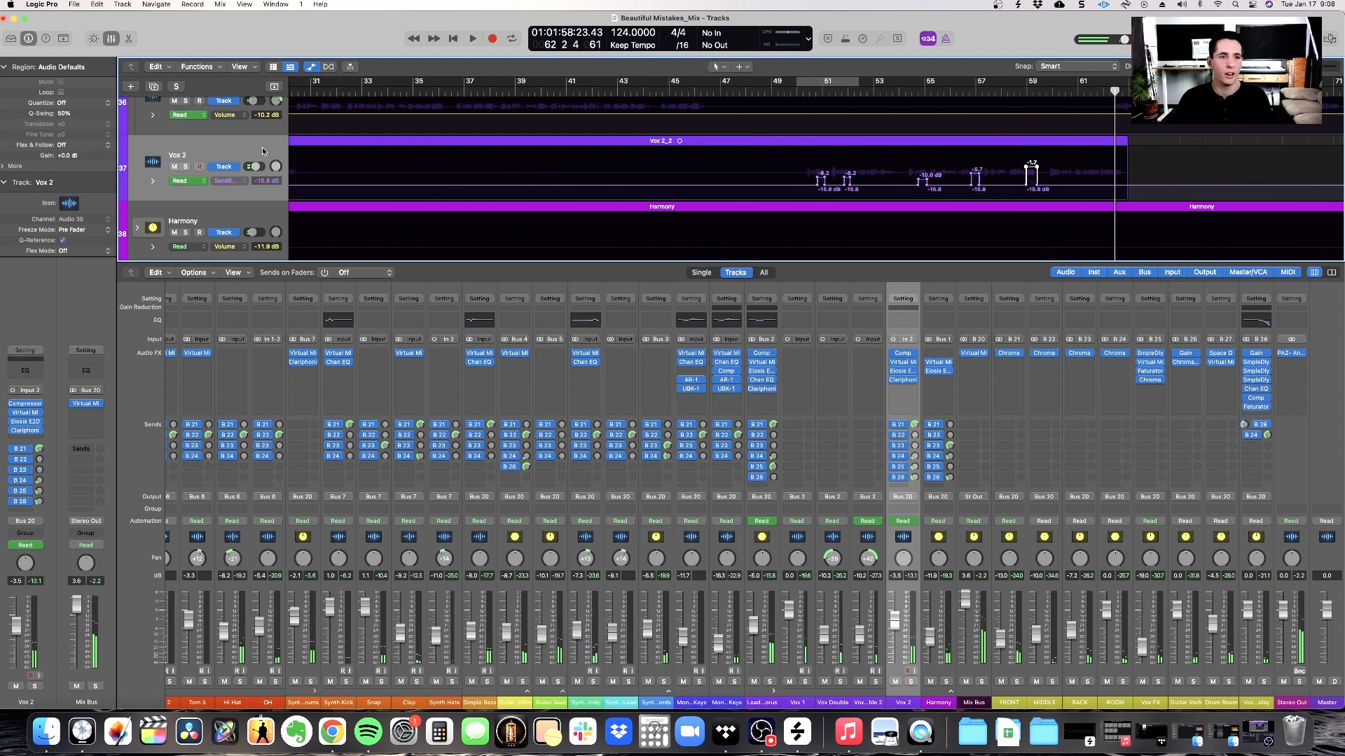
{"action": "left_click", "coordinate": [263, 151]}
{"action": "key", "text": "a"}
{"action": "key", "text": "s"}
- Set a cycle range from about bar 50 to bar 63 and mute the vocal delay bus to audition Vox 2 dry
{"action": "left_click_drag", "start_coordinate": [802, 84], "coordinate": [1115, 84]}
{"action": "scroll", "coordinate": [1034, 183], "scroll_direction": "right", "scroll_amount": 5}
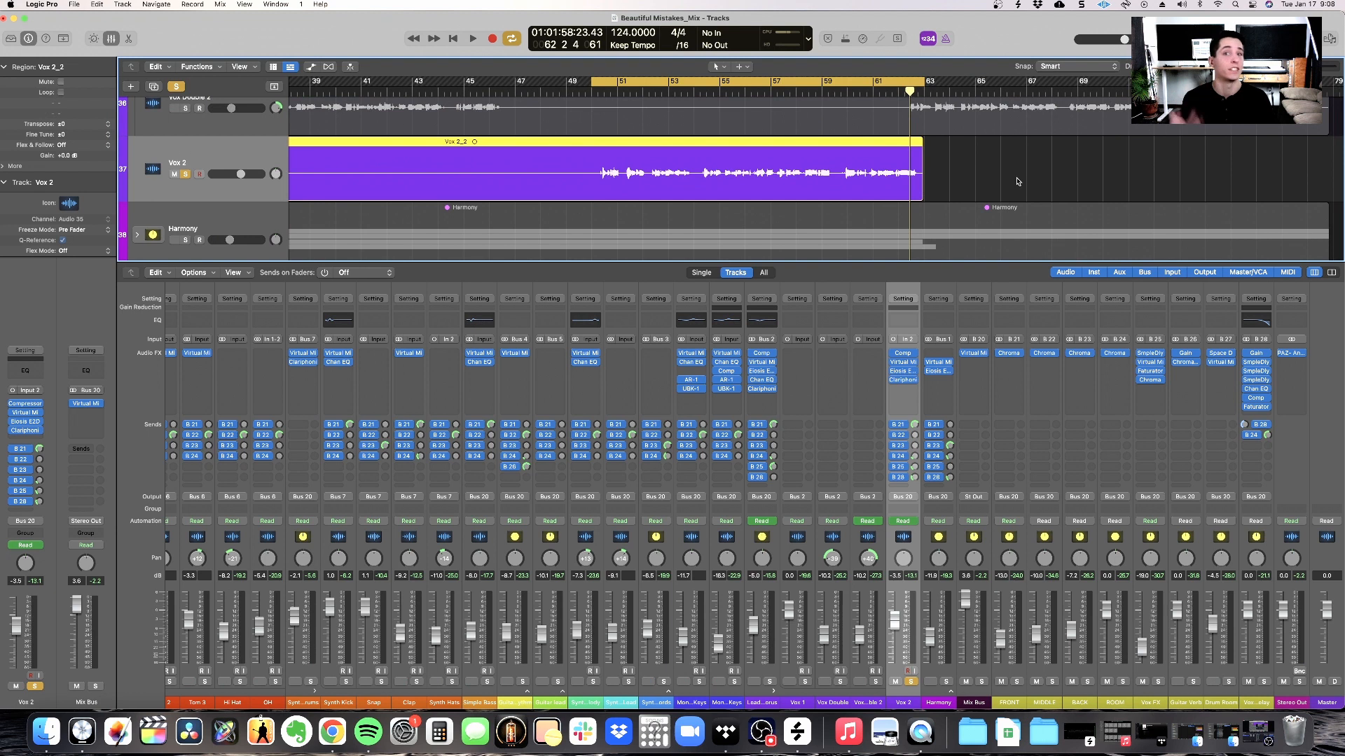
{"action": "left_click", "coordinate": [1248, 682]}
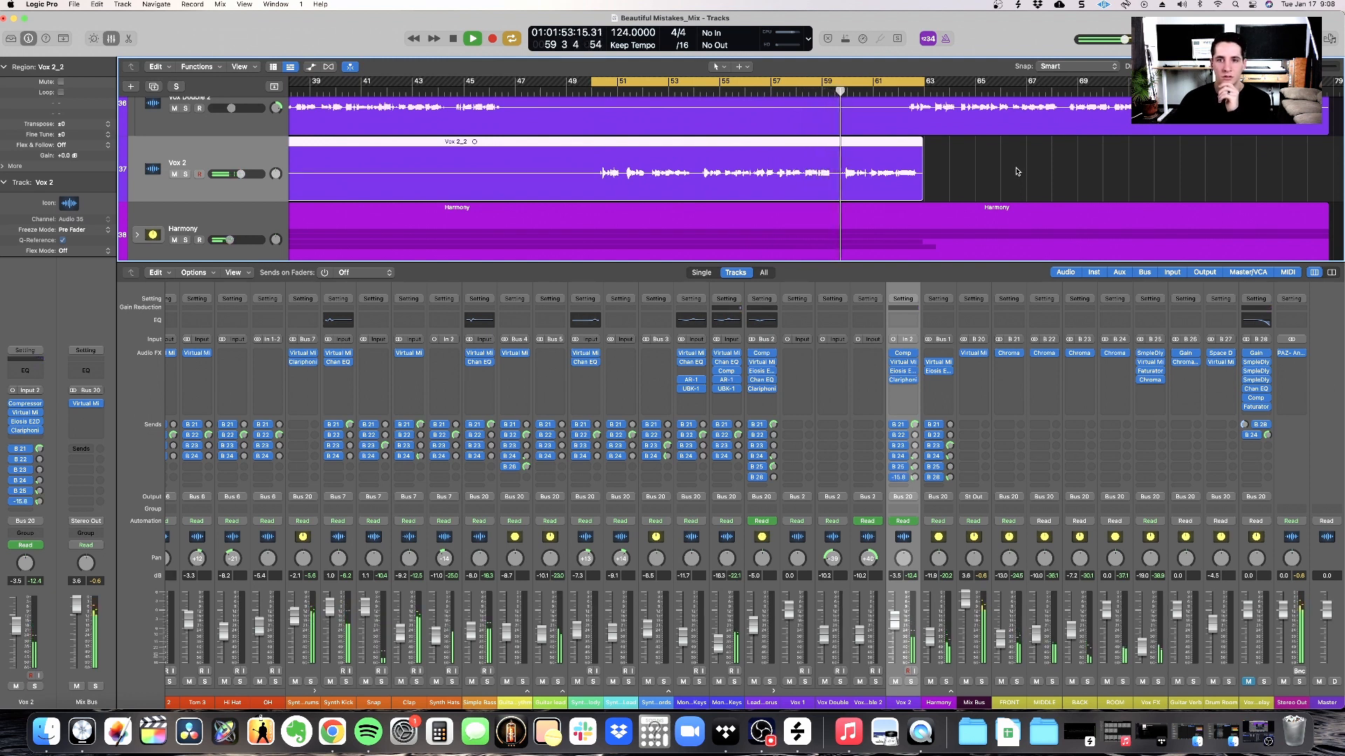
- Unmute the vocal delay bus, play the cycled Vox 2 section with the delay throws, and stop playback
{"action": "scroll", "coordinate": [1050, 184], "scroll_direction": "down", "scroll_amount": 2}
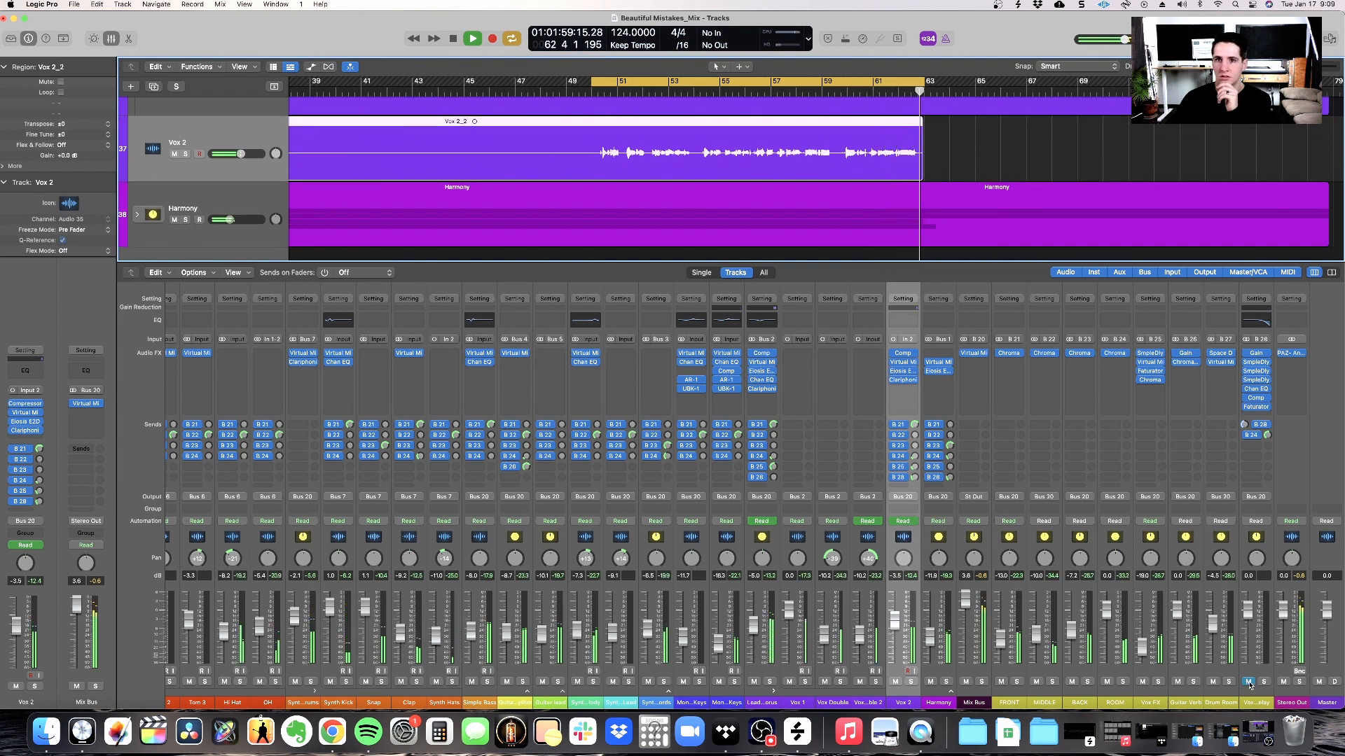
{"action": "scroll", "coordinate": [1051, 180], "scroll_direction": "up", "scroll_amount": 2}
{"action": "left_click", "coordinate": [1051, 180]}
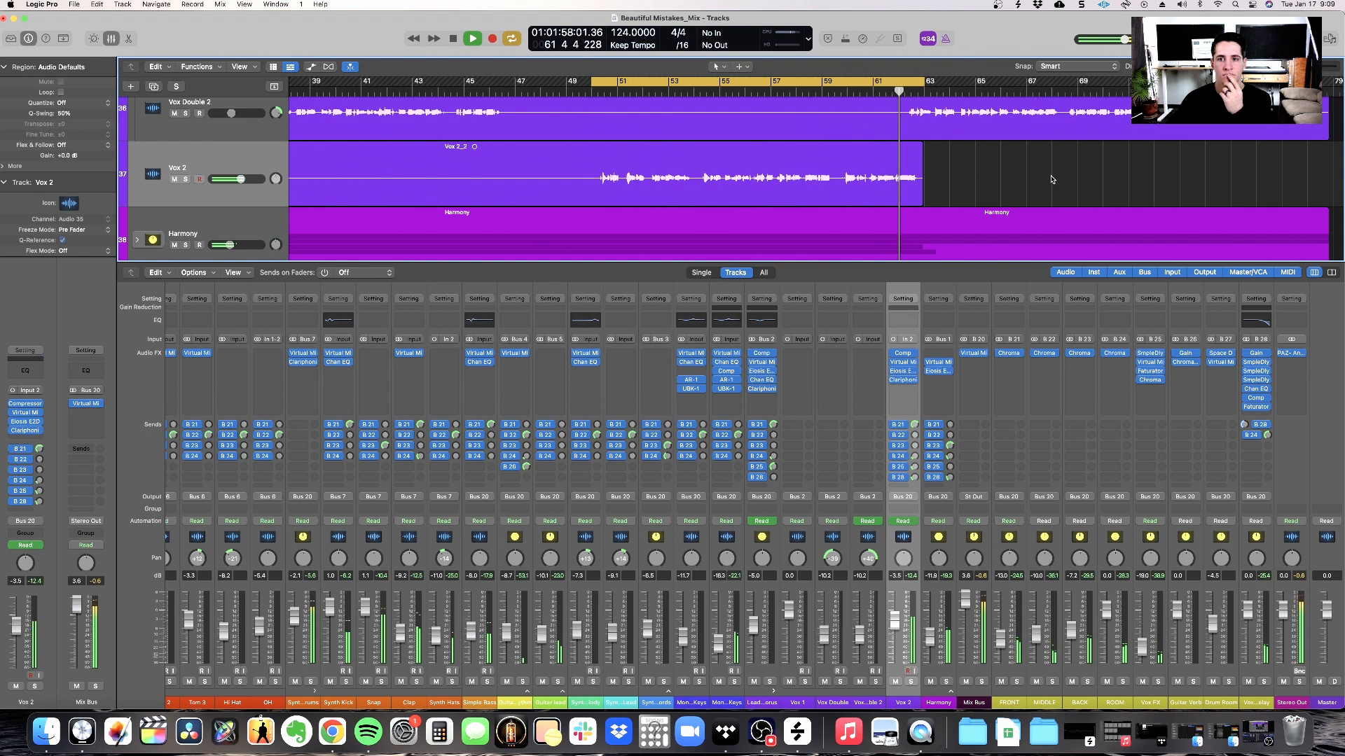
{"action": "key", "text": "space"}
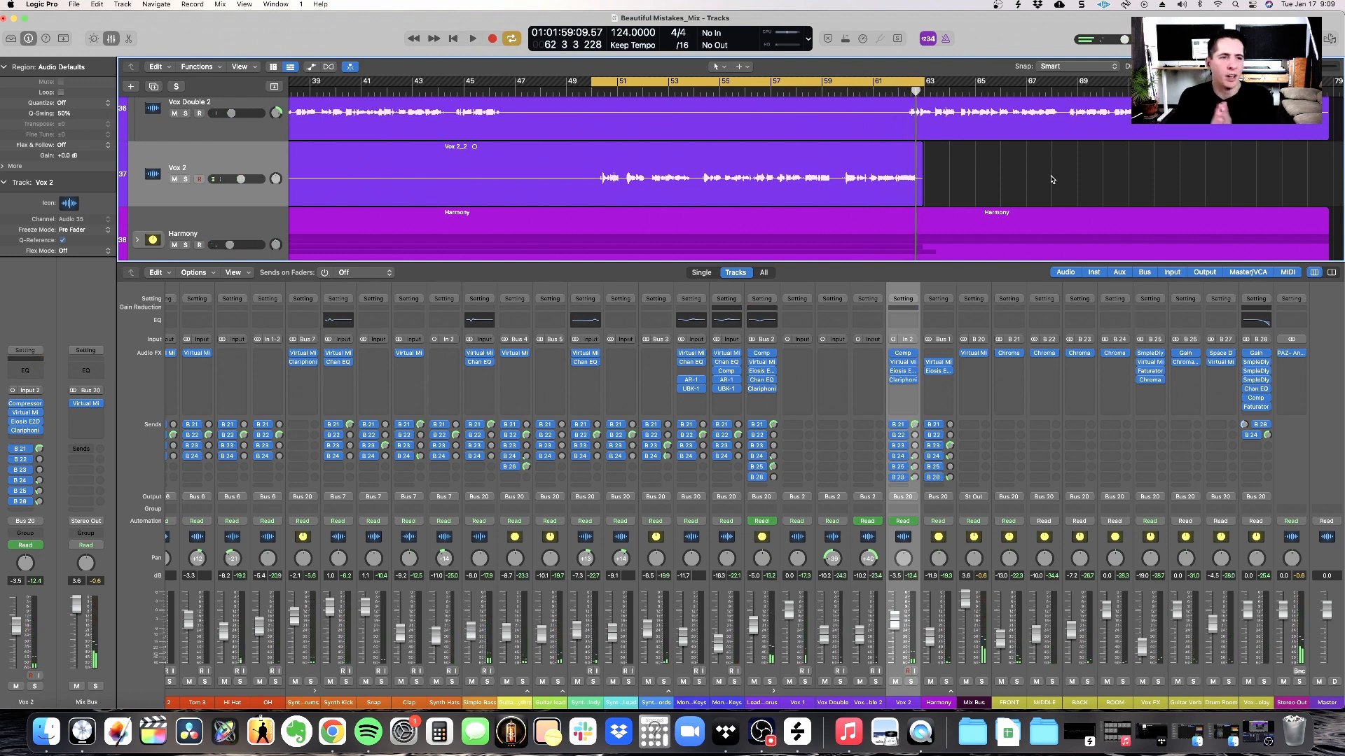